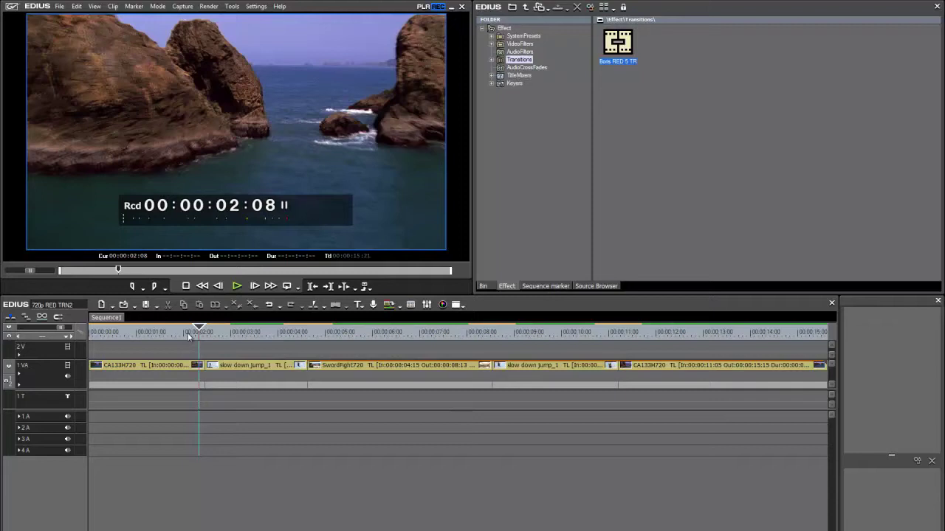
Step: Apply the Boris RED 5 TR transition to all four cuts between the clips on the 1 VA track
left_click_drag(189, 336, 205, 369)
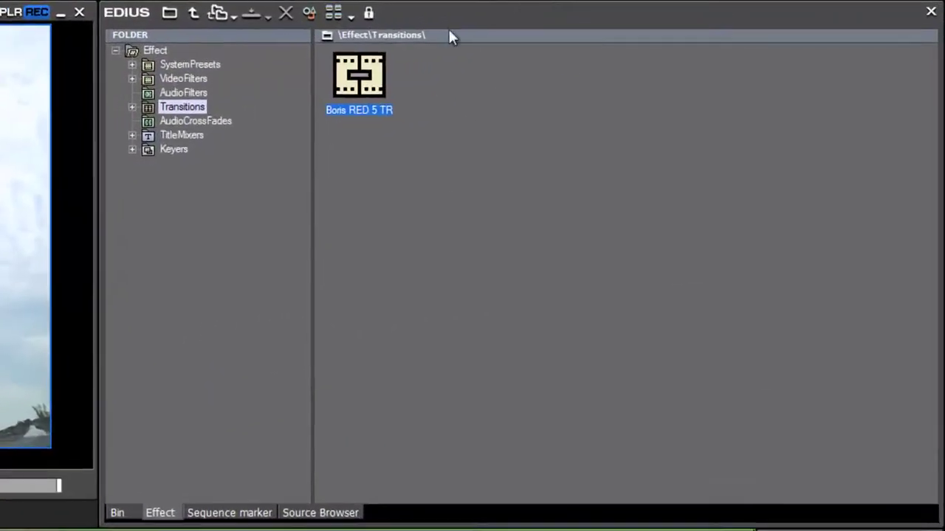
left_click_drag(617, 43, 211, 335)
left_click_drag(107, 328, 100, 376)
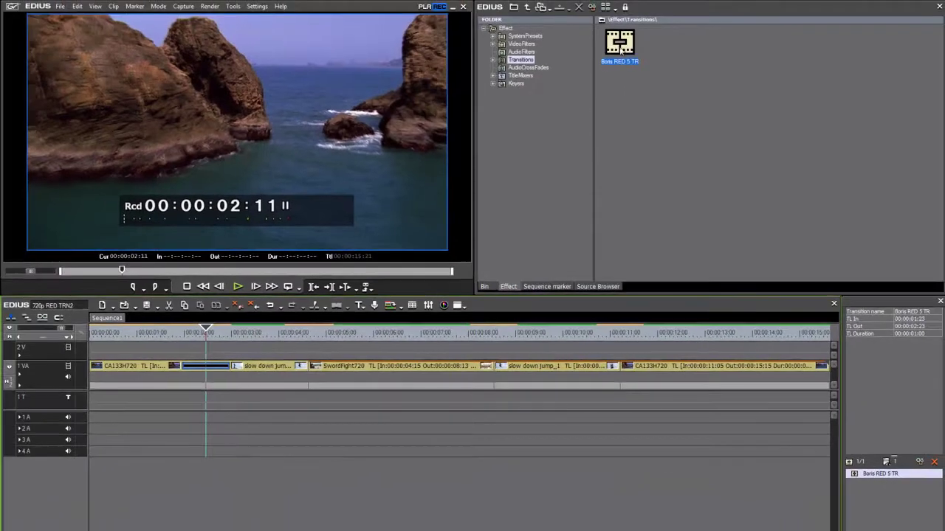
left_click_drag(620, 50, 314, 366)
left_click_drag(620, 61, 494, 366)
left_click_drag(624, 53, 620, 373)
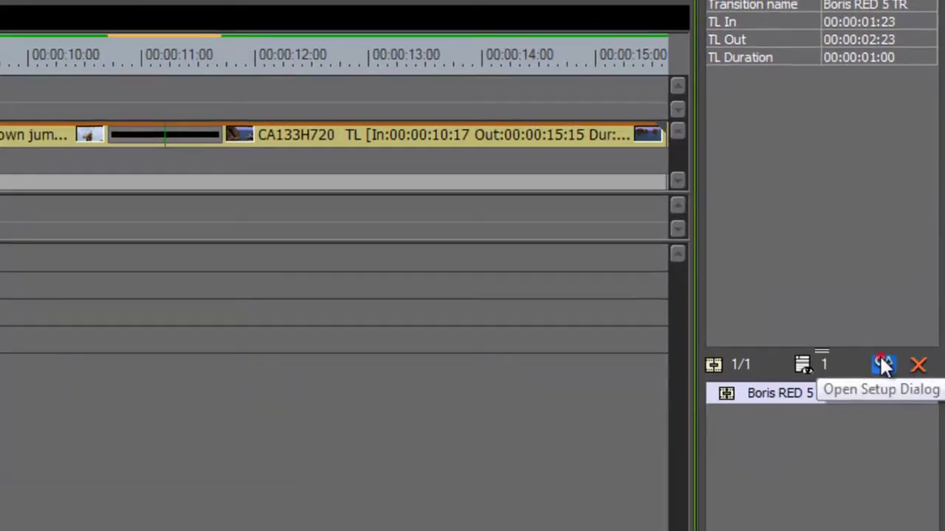
Step: Open the first transition's setup in Boris RED, then hide and show Video 1 to compare the two source tracks
left_click(883, 364)
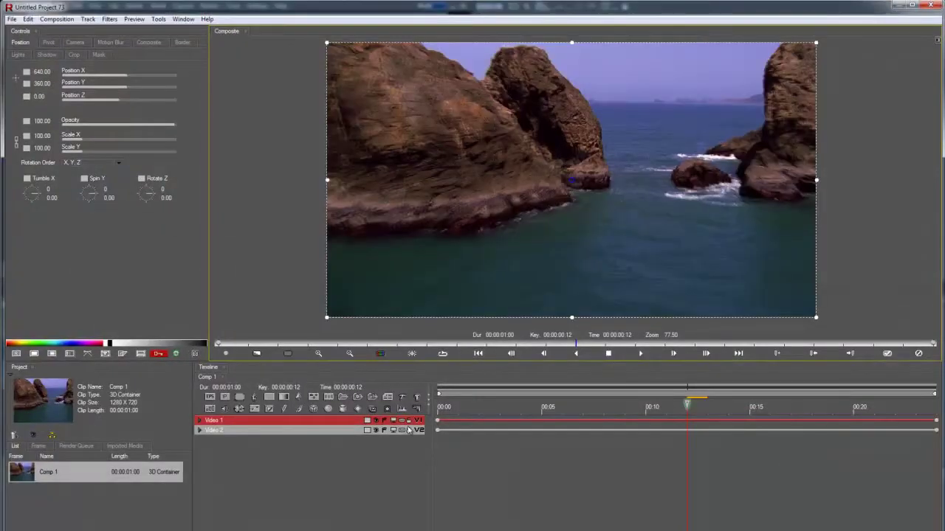
left_click(329, 424)
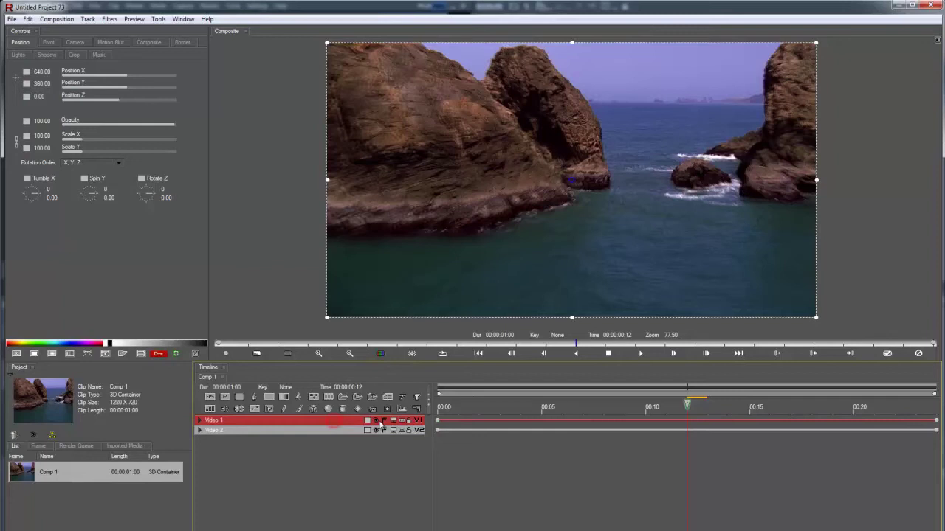
left_click(356, 432)
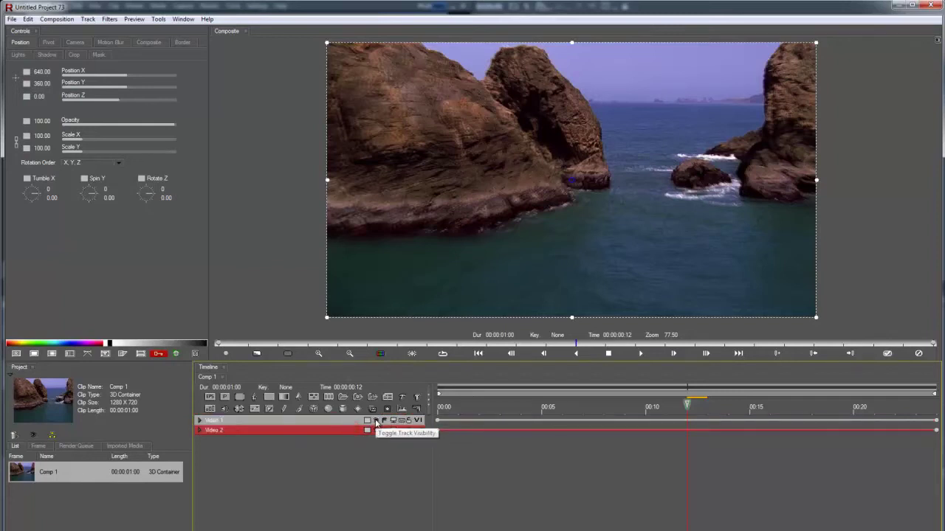
left_click(371, 422)
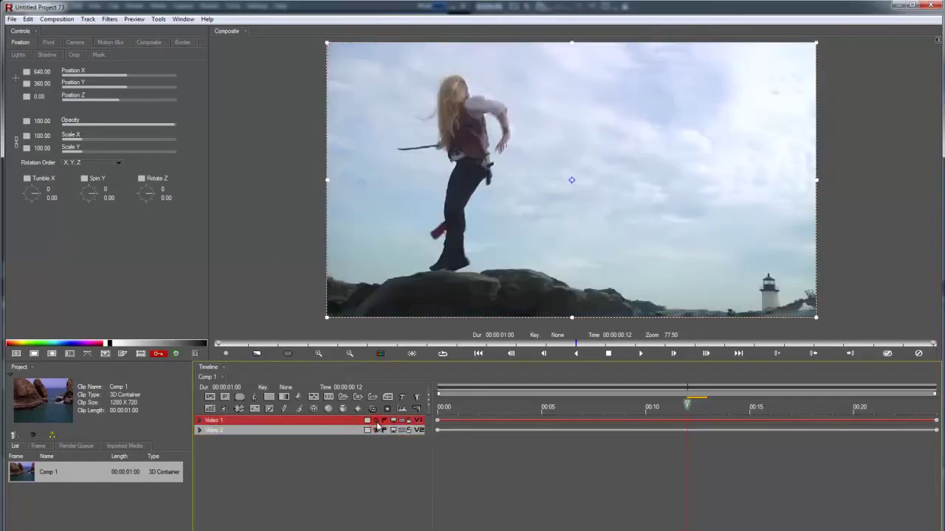
left_click(376, 421)
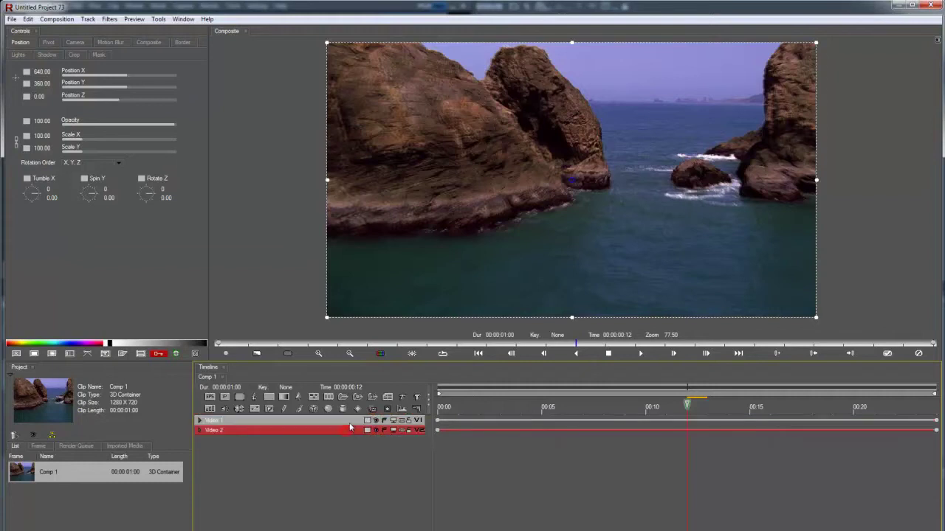
left_click(351, 422)
Step: Keyframe Video 1's opacity down to fully transparent at the last frame and scrub through the resulting dissolve
left_click_drag(505, 405, 941, 419)
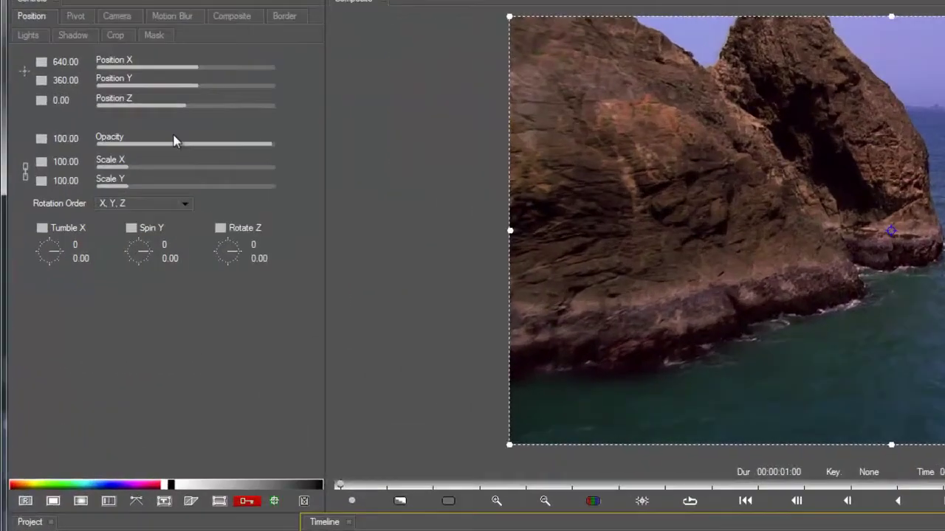
left_click_drag(115, 122, 52, 122)
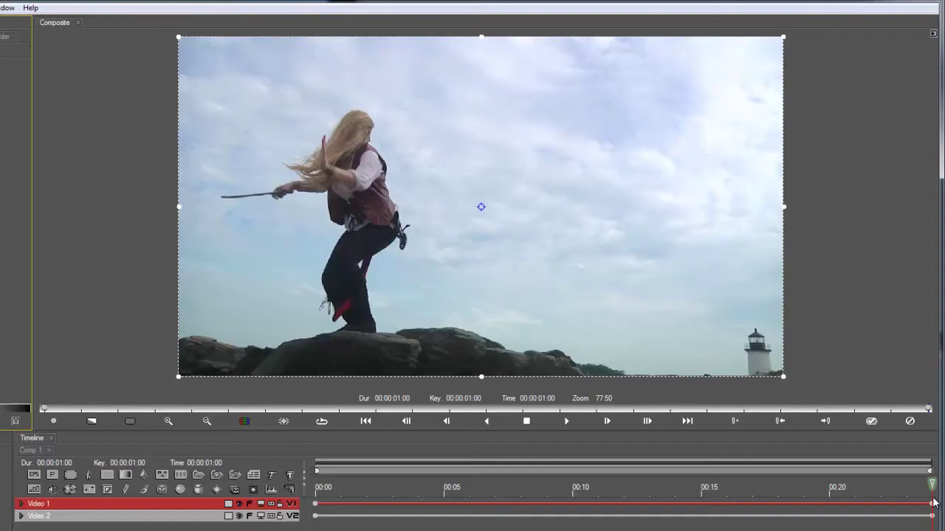
left_click_drag(923, 489, 855, 483)
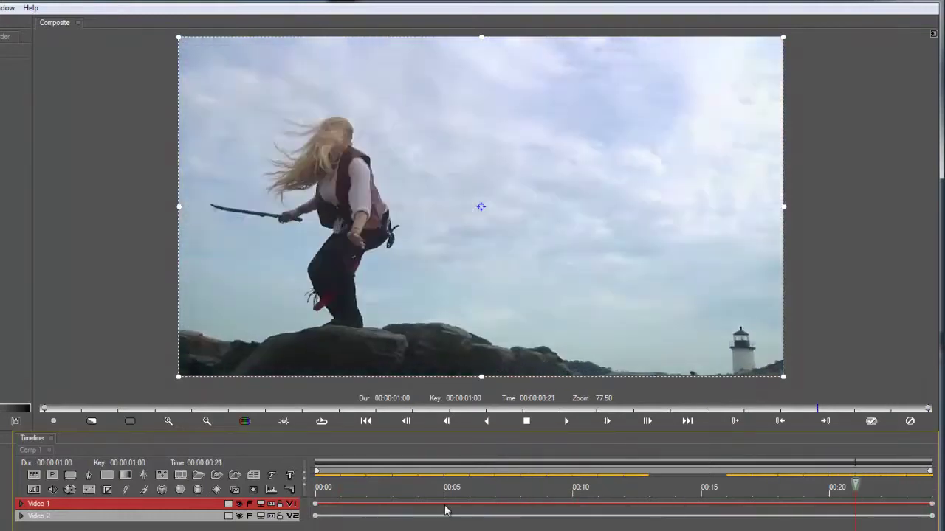
left_click_drag(445, 510, 315, 510)
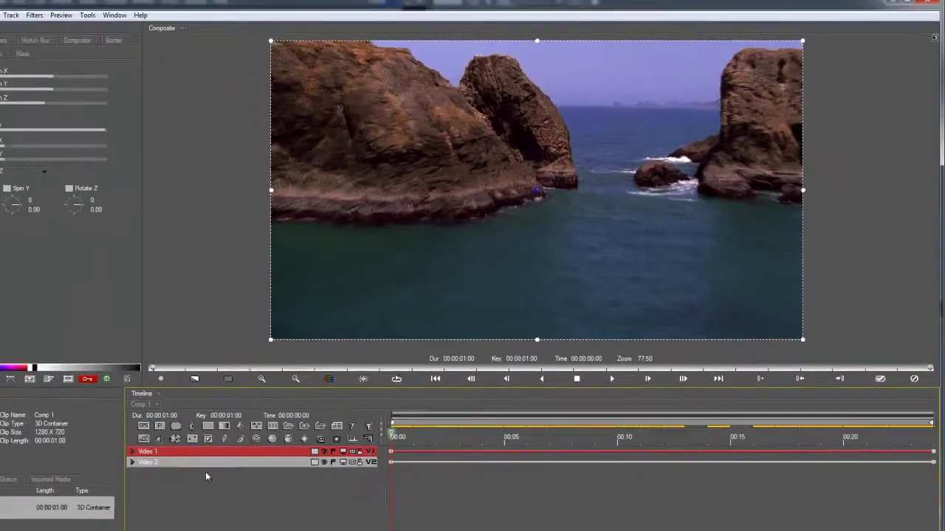
Step: Apply the BCC Glow filter above both video tracks with no track selected and scrub through the glow
left_click(104, 530)
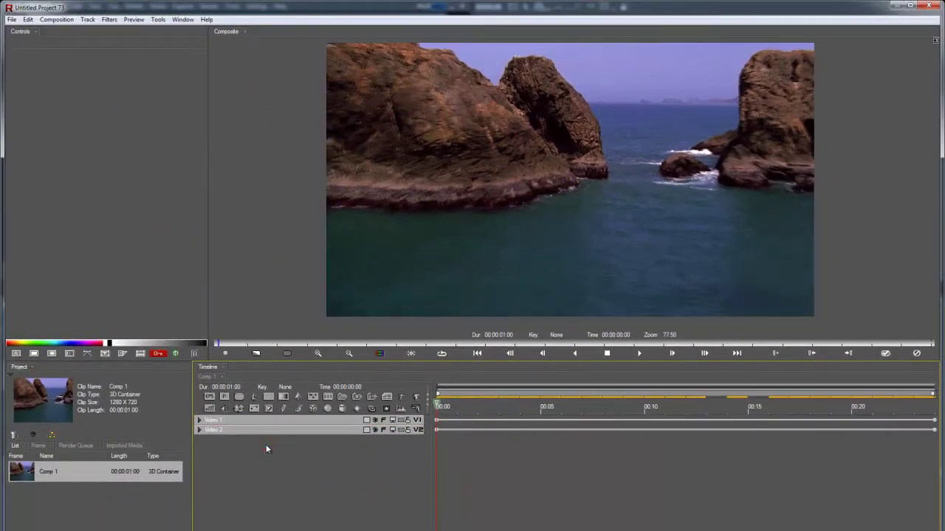
left_click(108, 19)
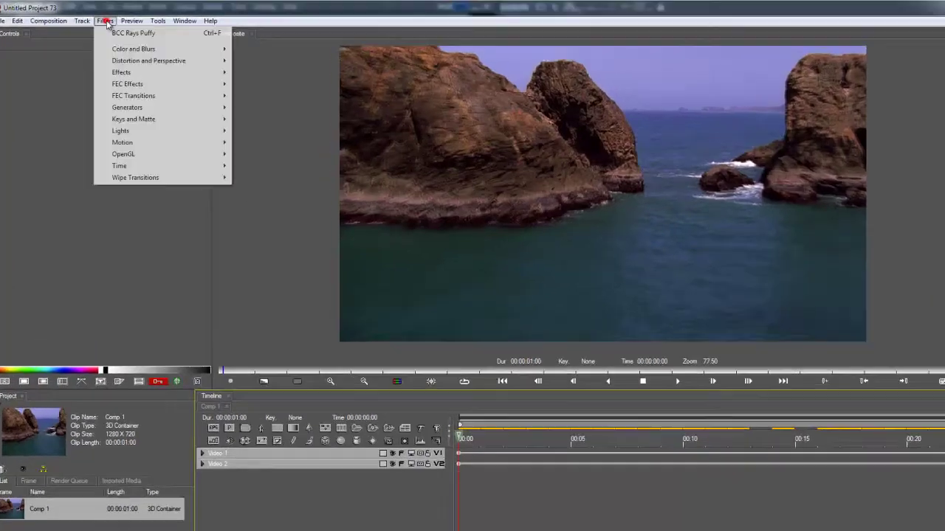
mouse_move(200, 71)
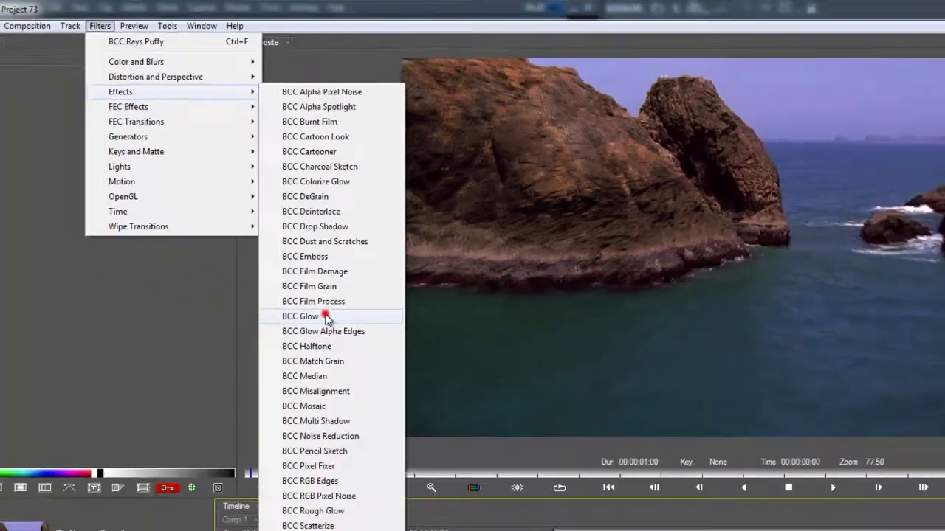
left_click(384, 455)
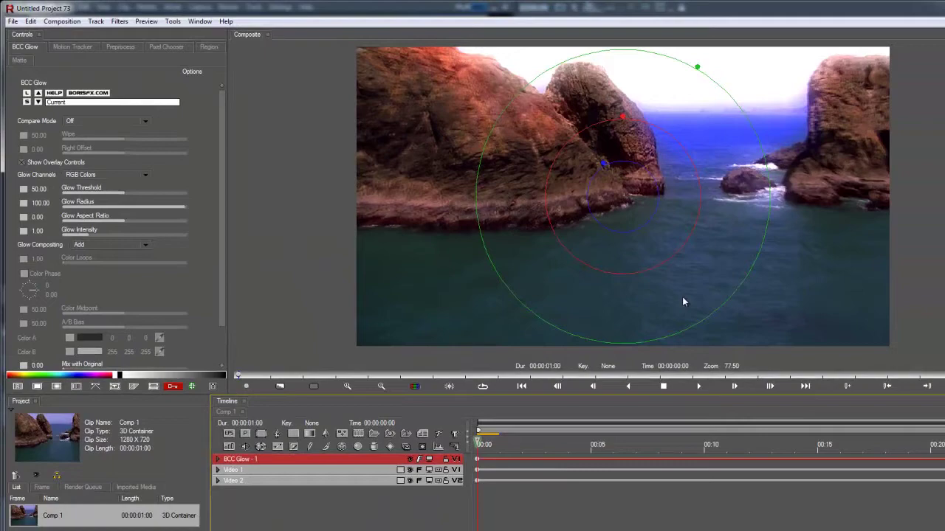
left_click_drag(482, 447, 793, 437)
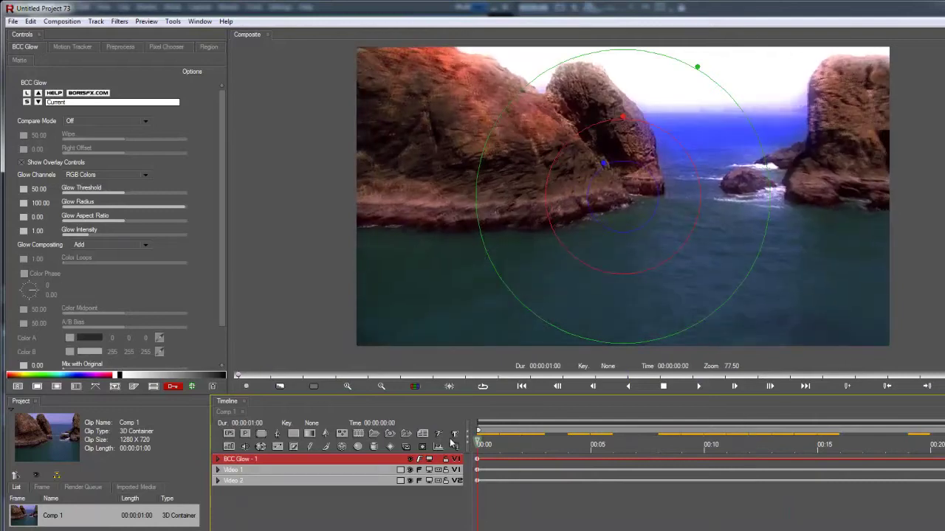
Step: Keyframe the Glow Intensity with no glow at the first and last frames and a peak of about 0.83 at frame 10
left_click_drag(604, 166, 622, 195)
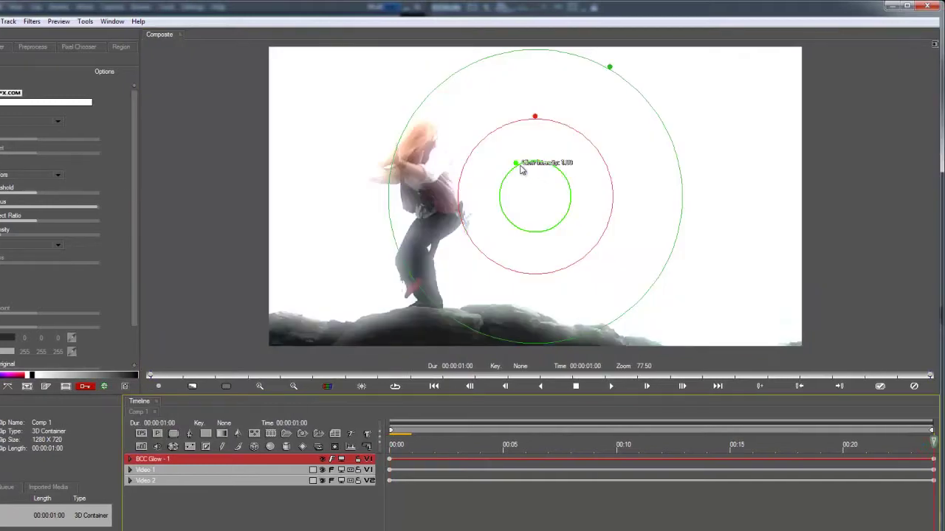
left_click_drag(521, 170, 544, 204)
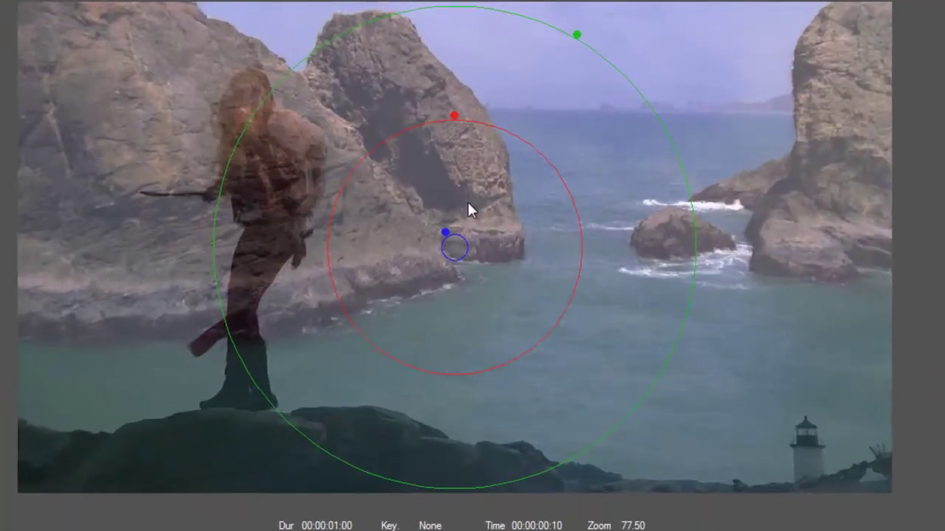
left_click_drag(446, 230, 428, 182)
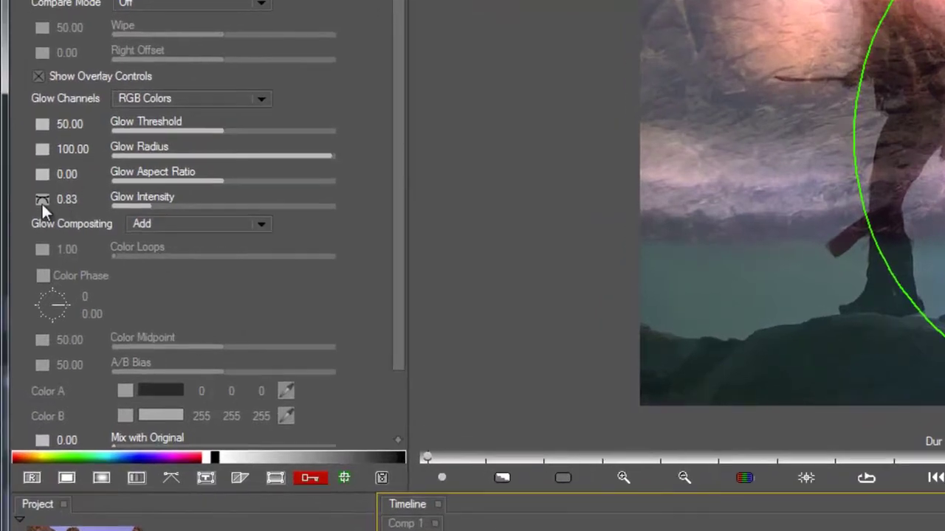
Step: Review the Glow Intensity interpolation options, show only the animated parameters of BCC Glow - 1, and select Glow Intensity
right_click(39, 200)
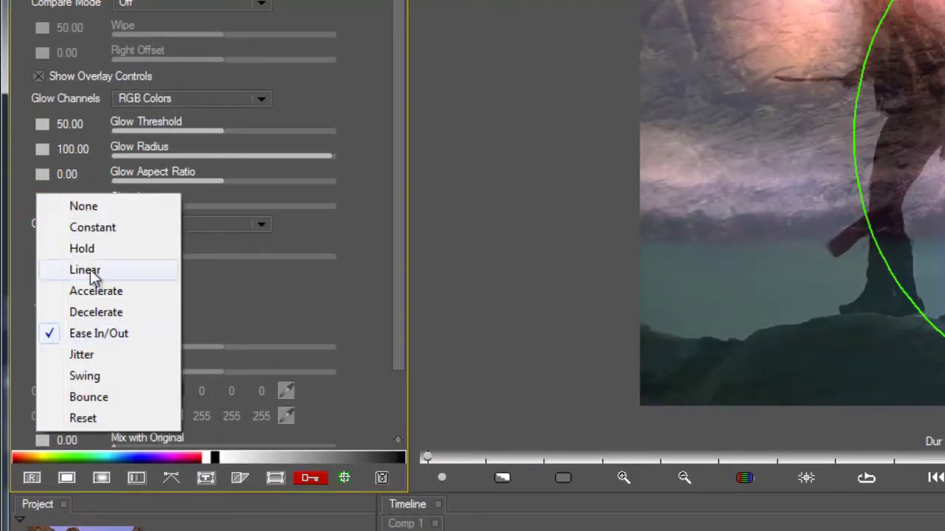
left_click(208, 297)
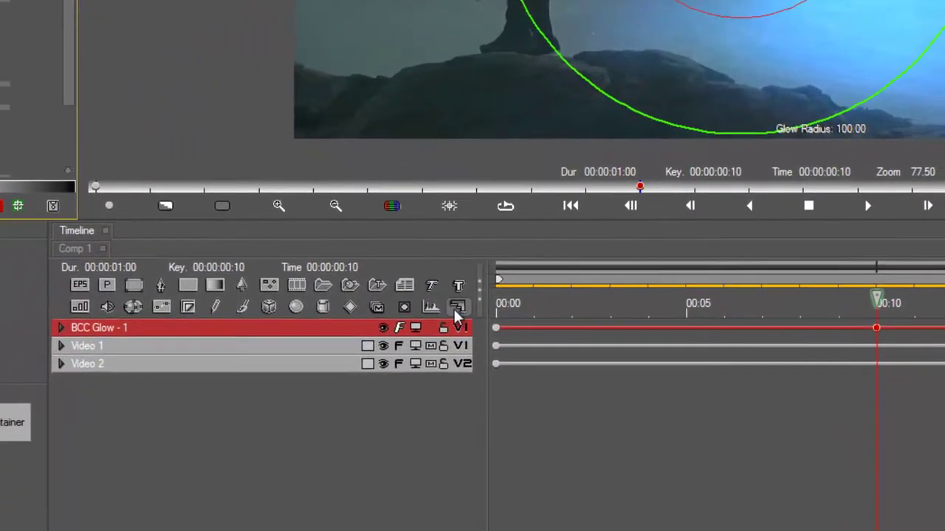
left_click(456, 310)
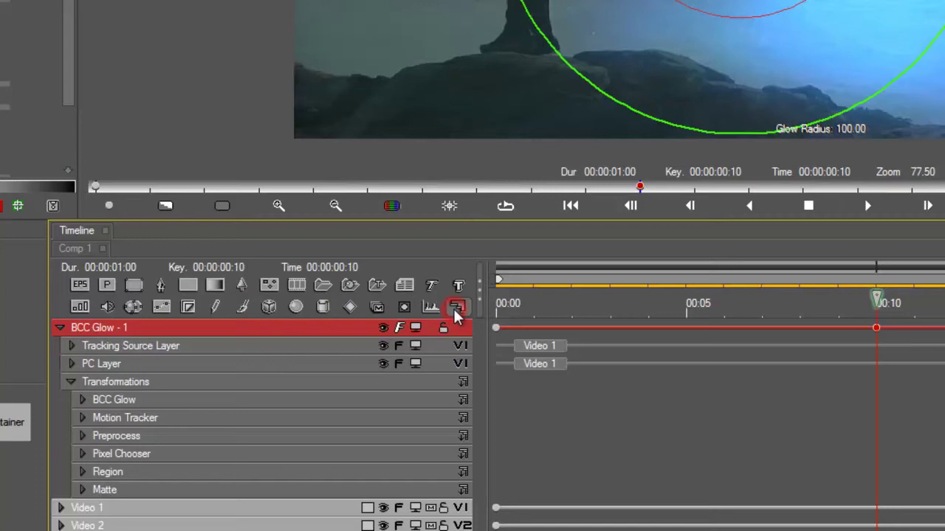
left_click(456, 310)
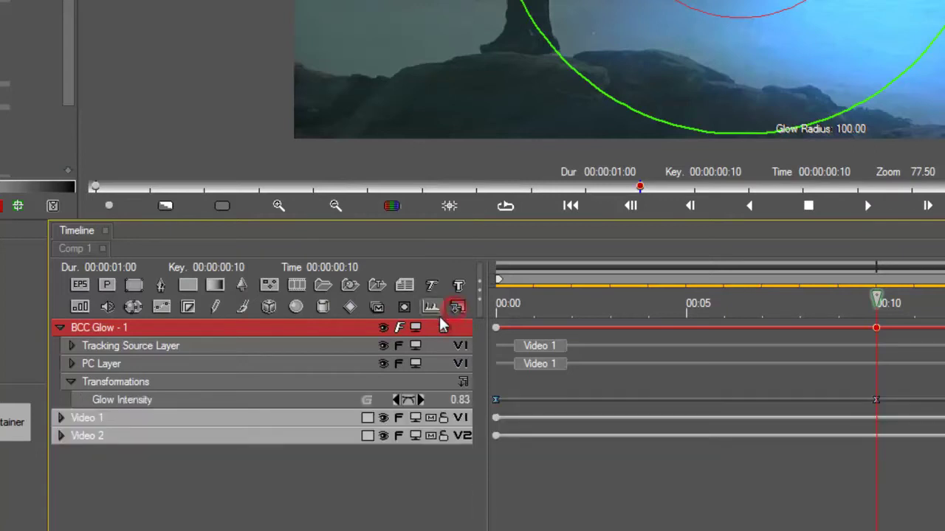
left_click(238, 400)
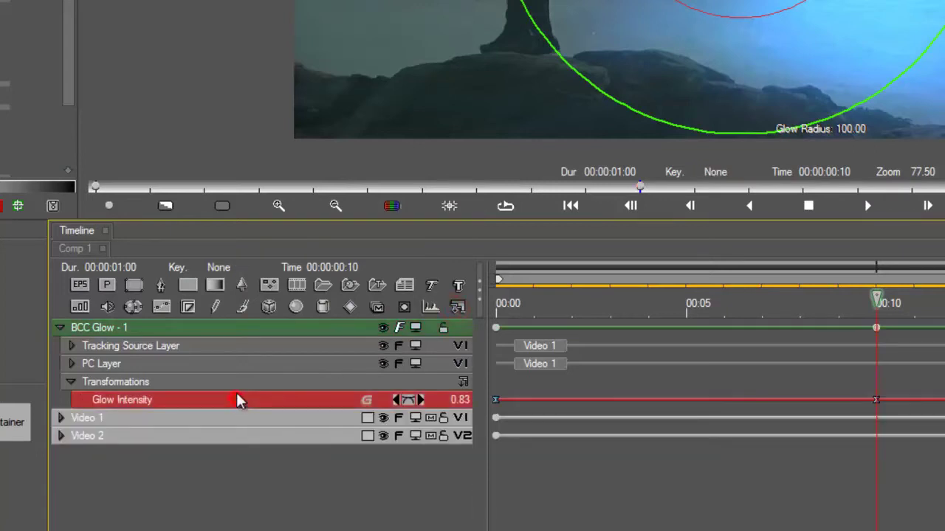
Step: Lengthen and slightly tilt the incoming curve handle of the frame 10 Glow Intensity keyframe, then close the graph and collapse the glow track
left_click(431, 308)
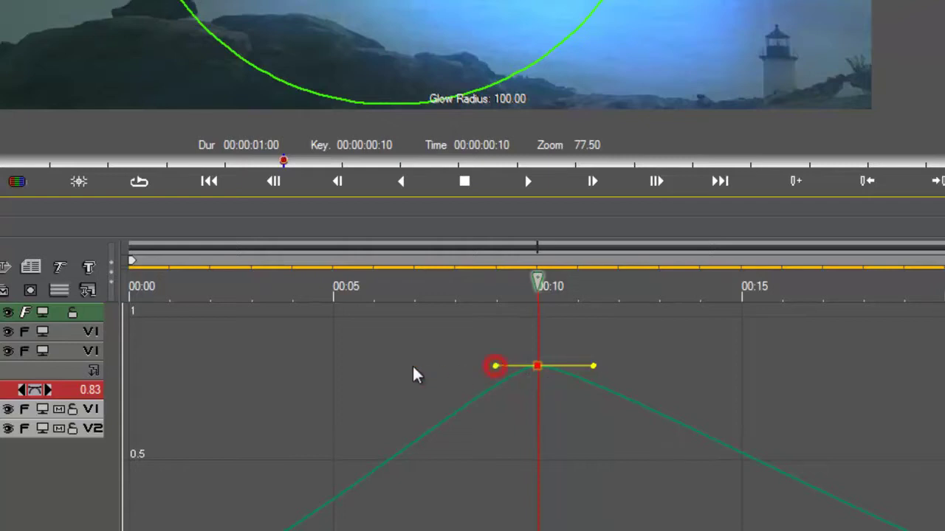
left_click_drag(413, 375, 470, 366)
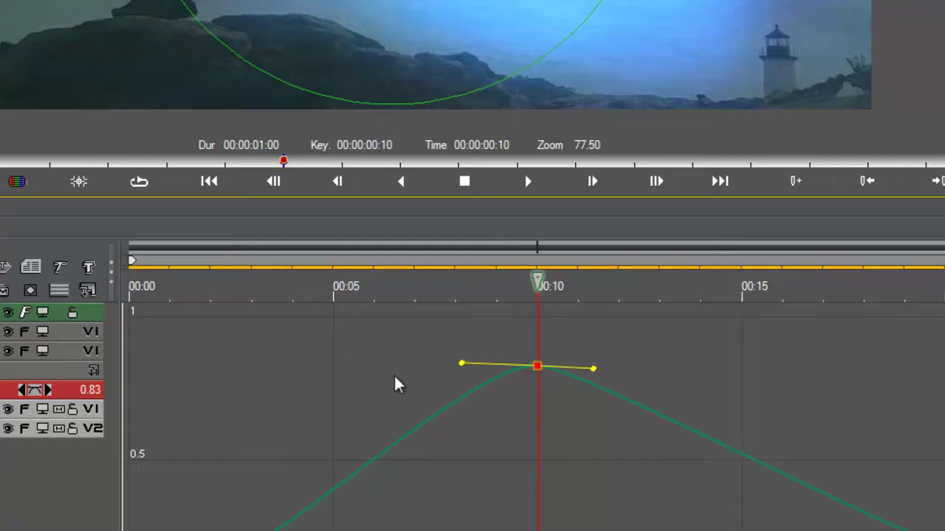
left_click(67, 292)
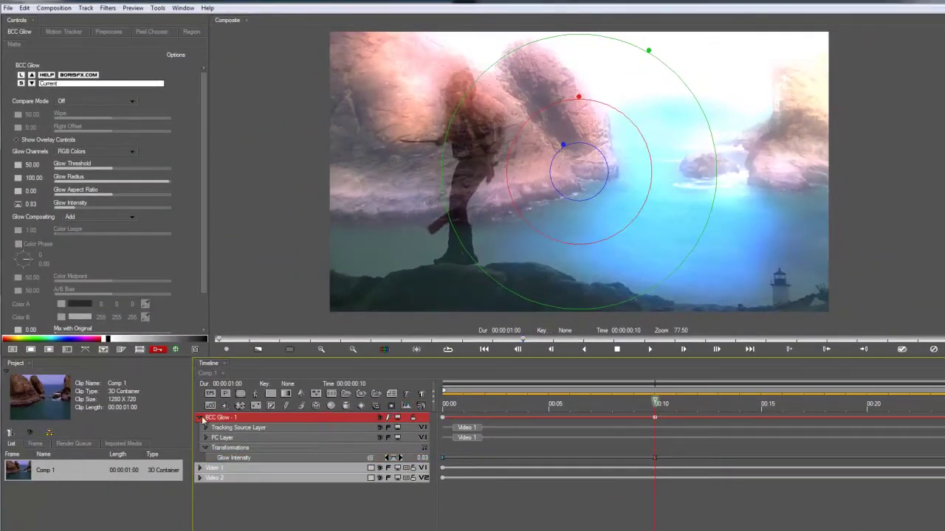
left_click(198, 420)
Step: Add the BCC Hue-Sat-Lightness color filter above the BCC Glow track with no track selected
left_click(308, 475)
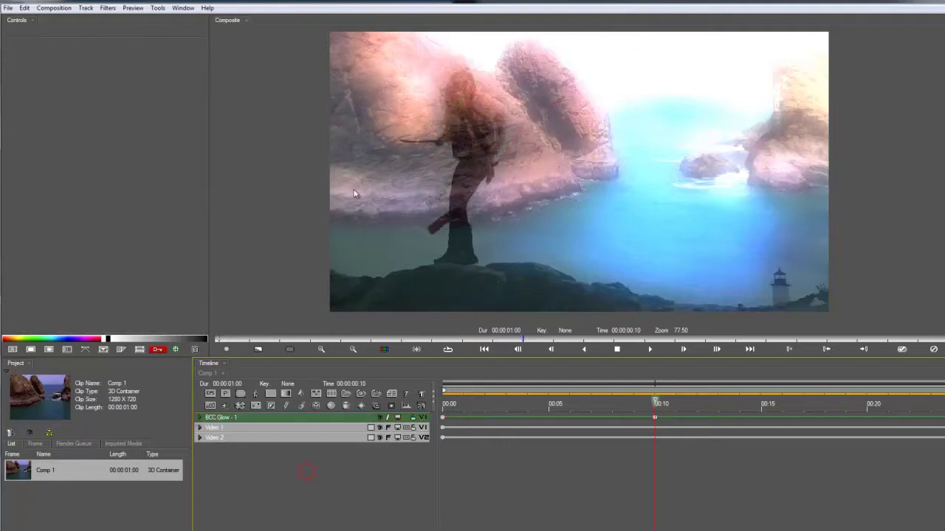
left_click(107, 9)
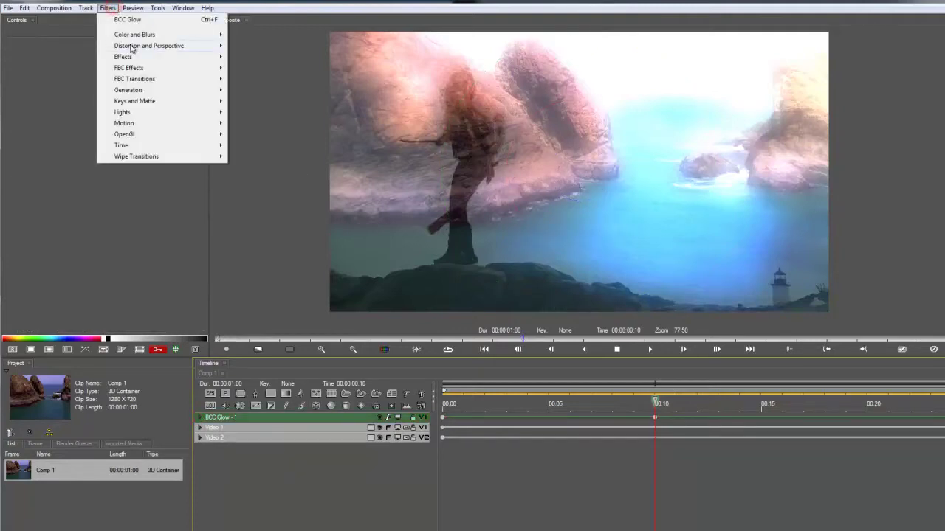
mouse_move(162, 34)
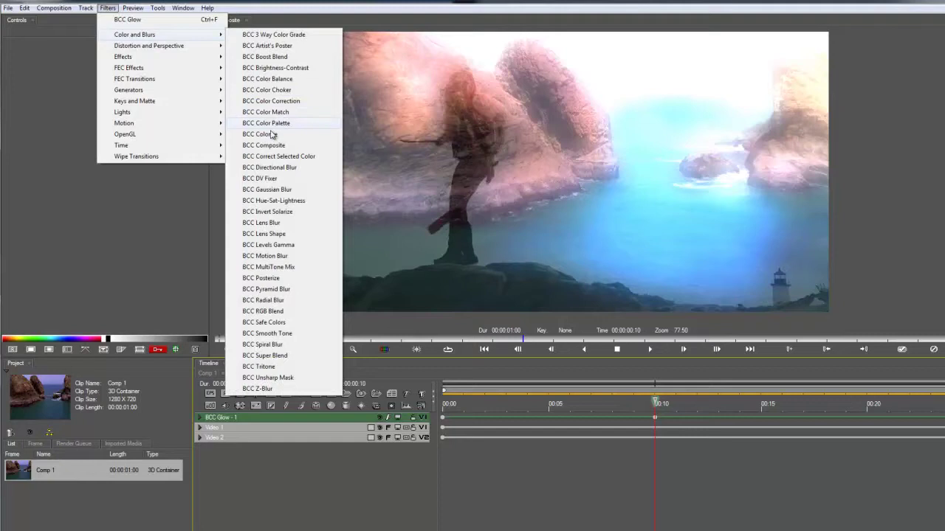
left_click(273, 202)
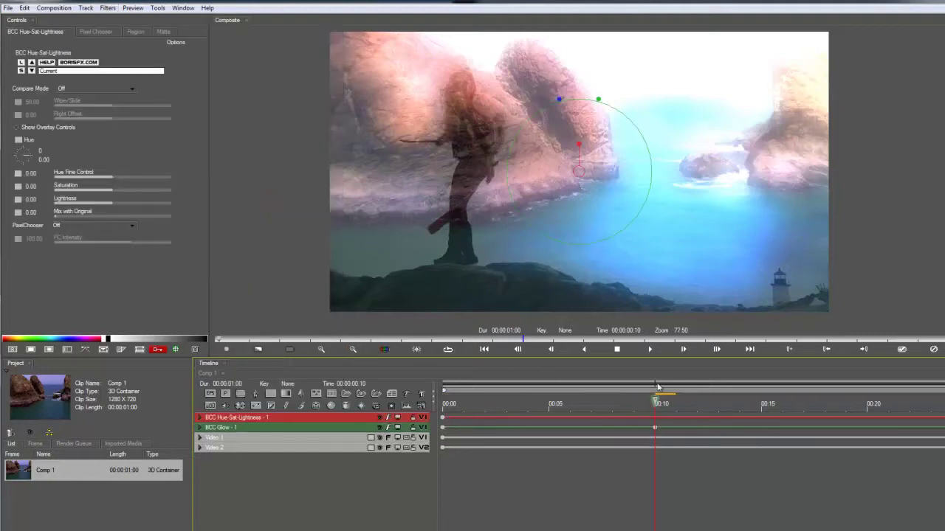
Step: Lower the Hue-Sat-Lightness filter's Saturation to about -30.59 at frame 10 and scrub through the transition to check it
mouse_move(599, 102)
left_mouse_down()
mouse_move(591, 128)
mouse_move(594, 119)
left_mouse_up()
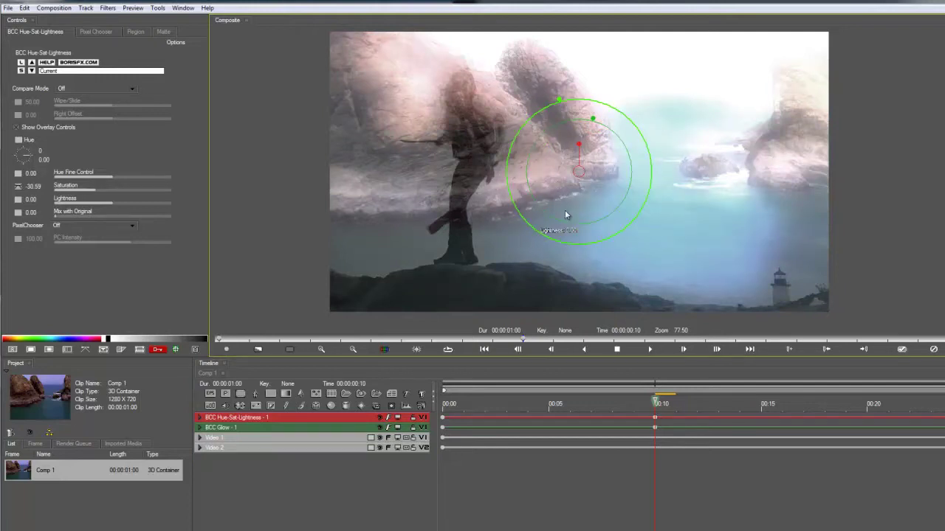
left_click_drag(485, 407, 910, 437)
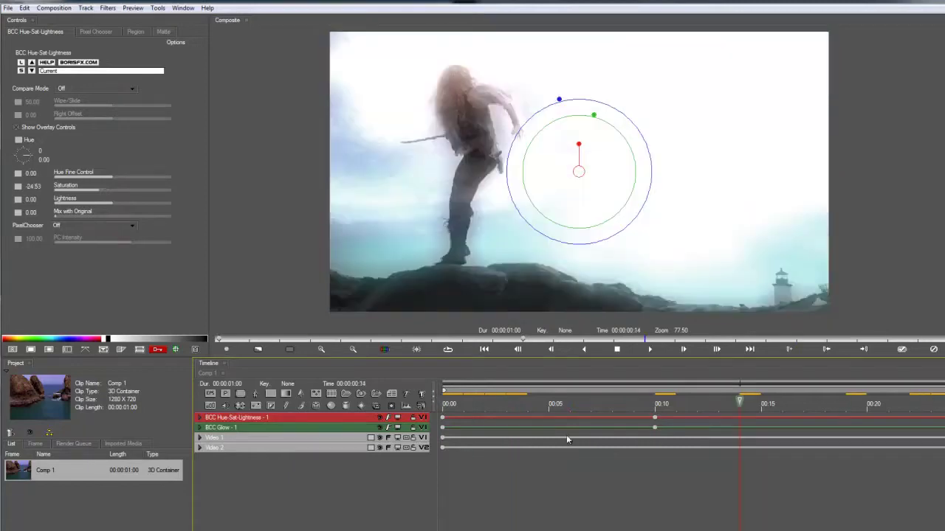
left_click_drag(492, 436, 665, 429)
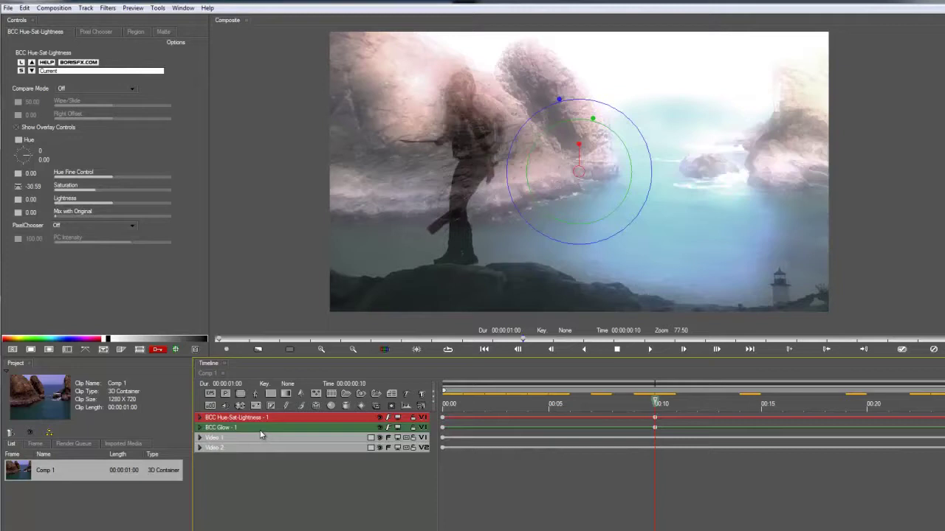
Step: Add the BCC Lens Flare Adv OpenGL filter above the Hue-Sat-Lightness track with no track selected
left_click(261, 429)
left_click(267, 419)
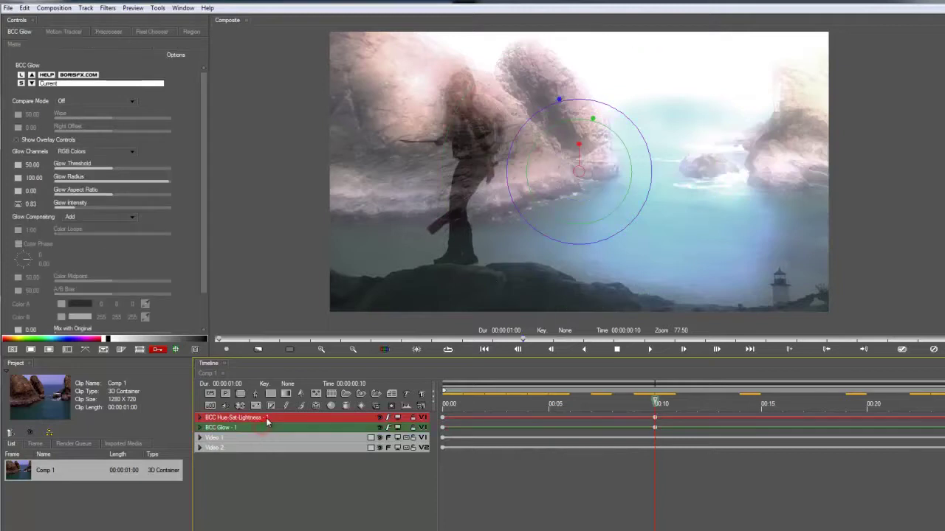
left_click(358, 486)
left_click(108, 8)
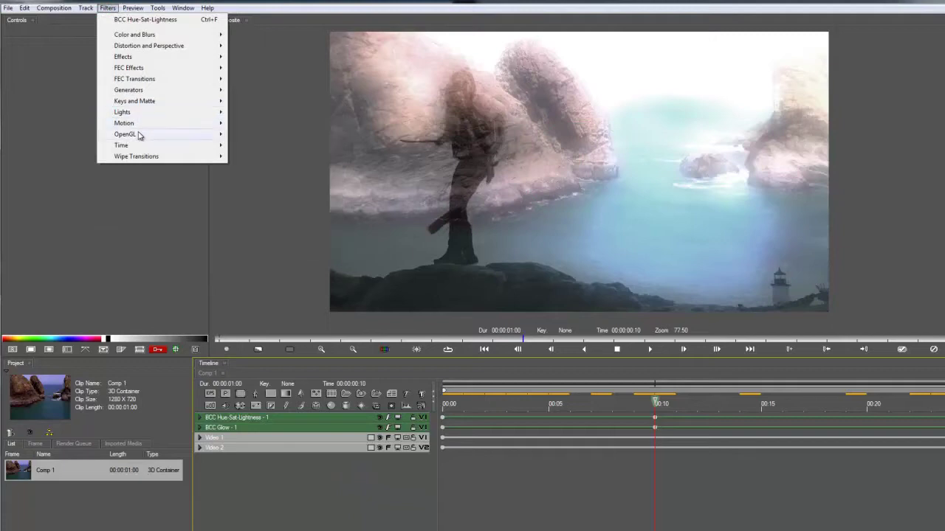
mouse_move(176, 139)
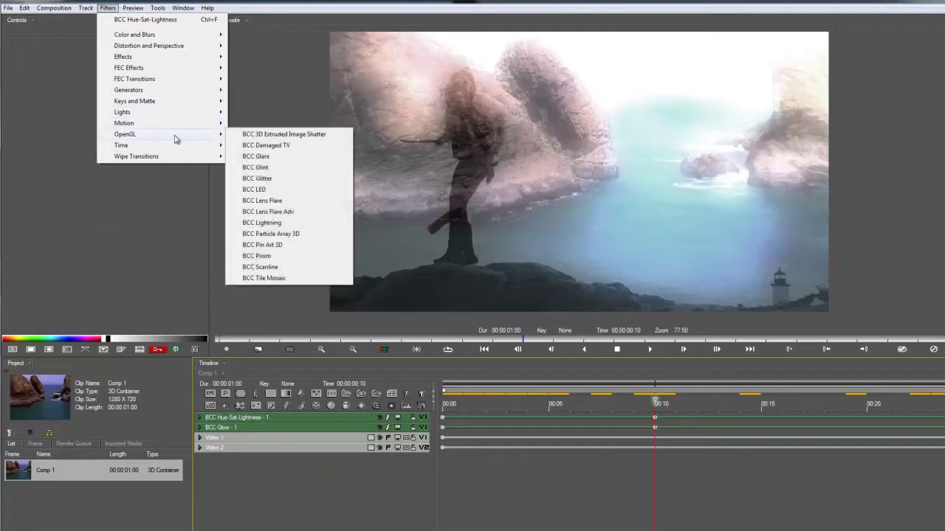
left_click(270, 212)
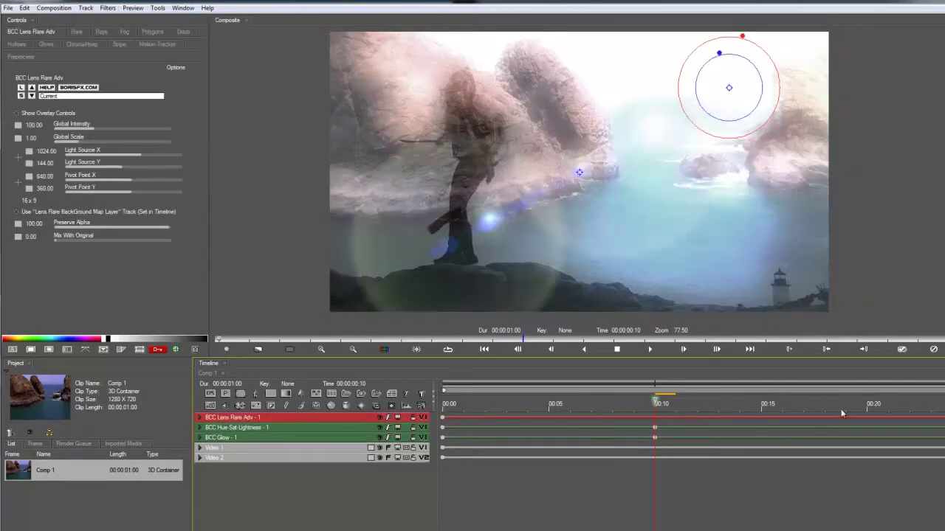
Step: At the last frame, place the flare's light source on the lighthouse, reduce Global Scale to 0.00 and lower Global Intensity
left_click_drag(841, 412, 944, 413)
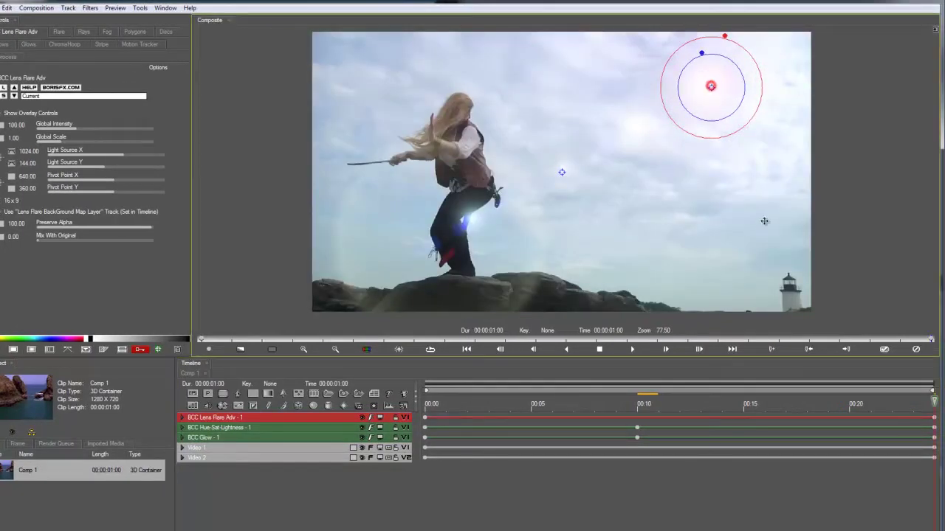
left_click_drag(712, 87, 792, 289)
left_click_drag(803, 240, 802, 243)
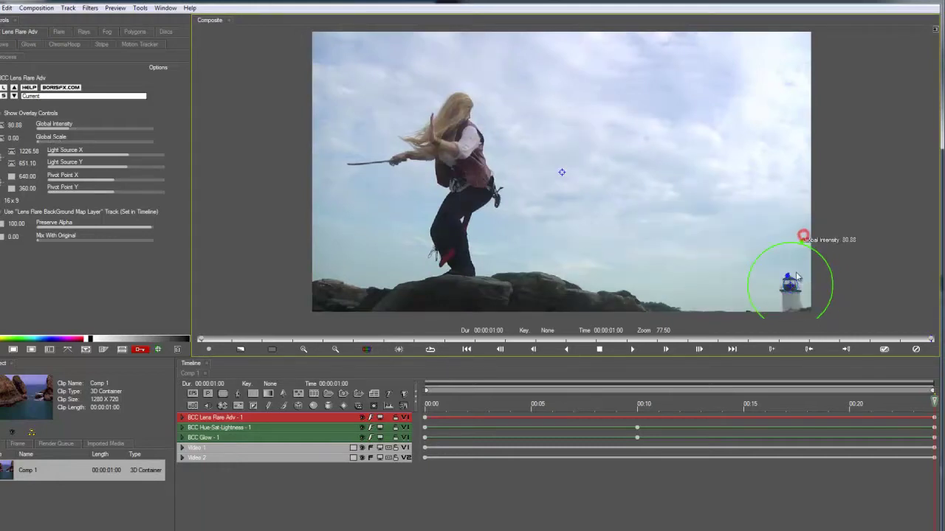
Step: At frame 0, place the flare's light source at about 643.35, 356.90 and set Global Scale and Global Intensity to 0.00
left_click(637, 407)
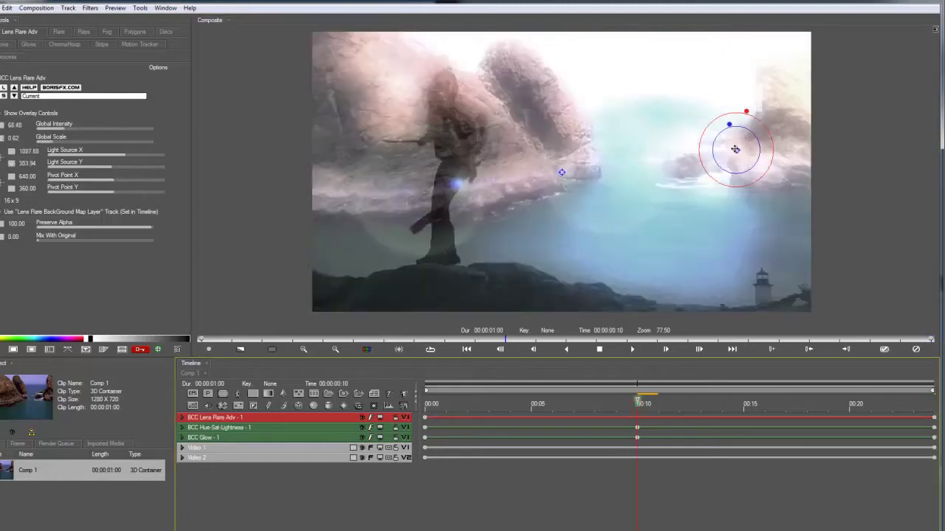
left_click(432, 399)
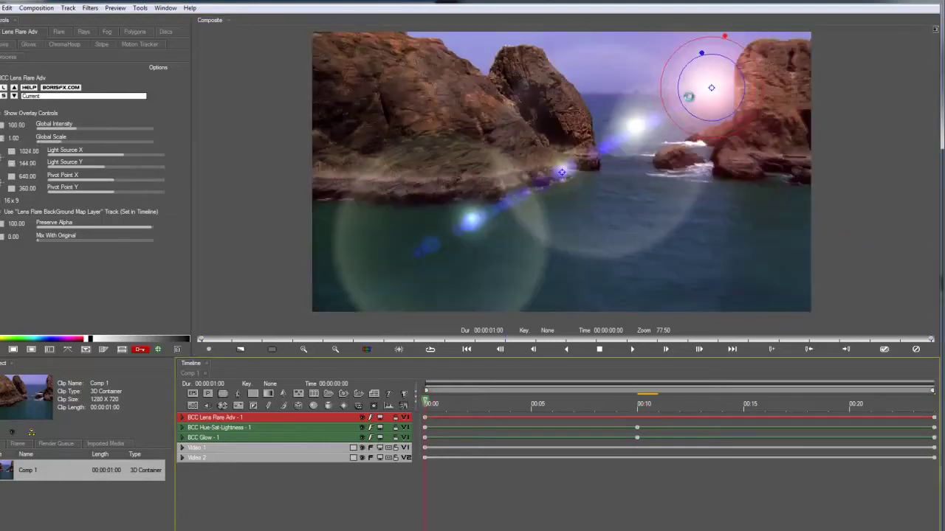
left_click_drag(664, 132, 563, 174)
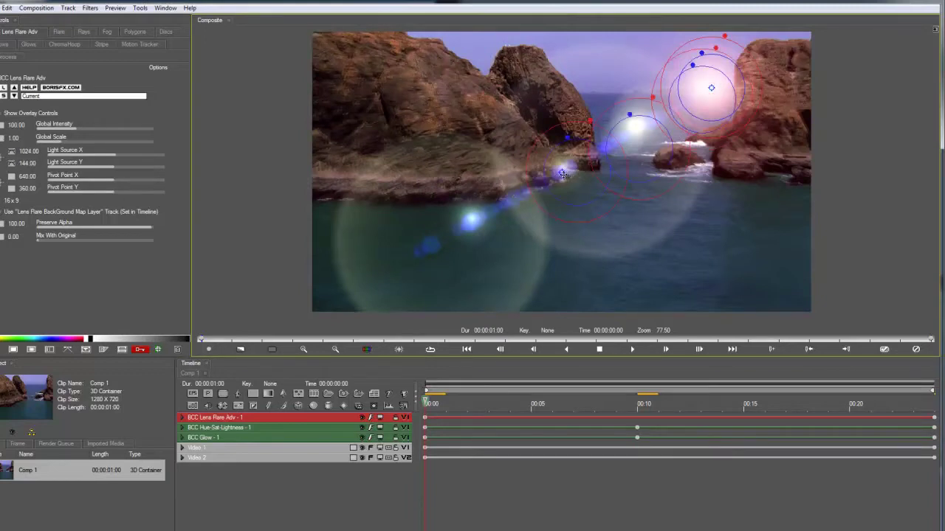
left_click(562, 171)
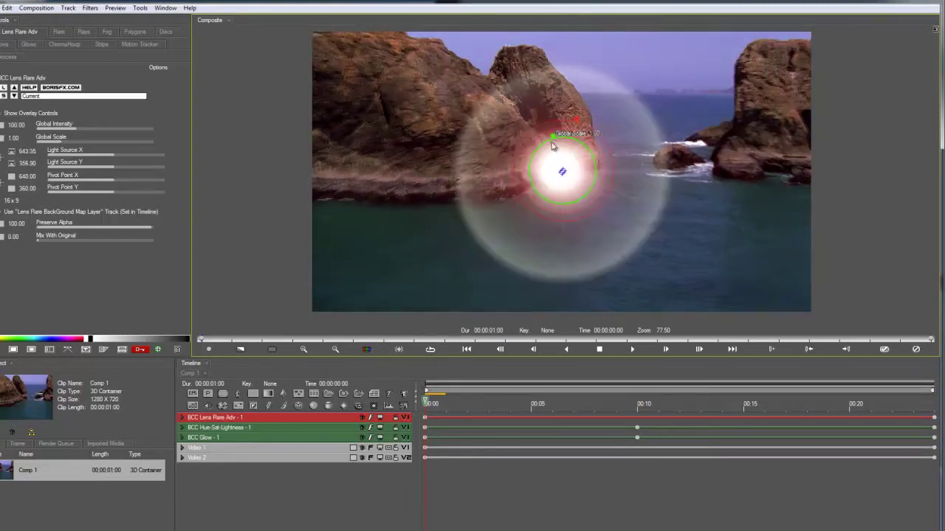
left_click_drag(552, 138, 562, 172)
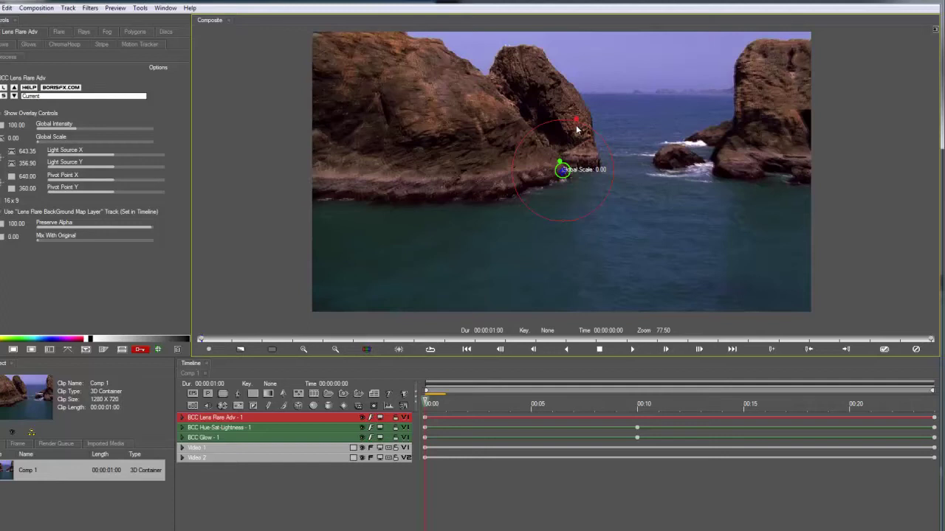
left_click_drag(578, 122, 562, 170)
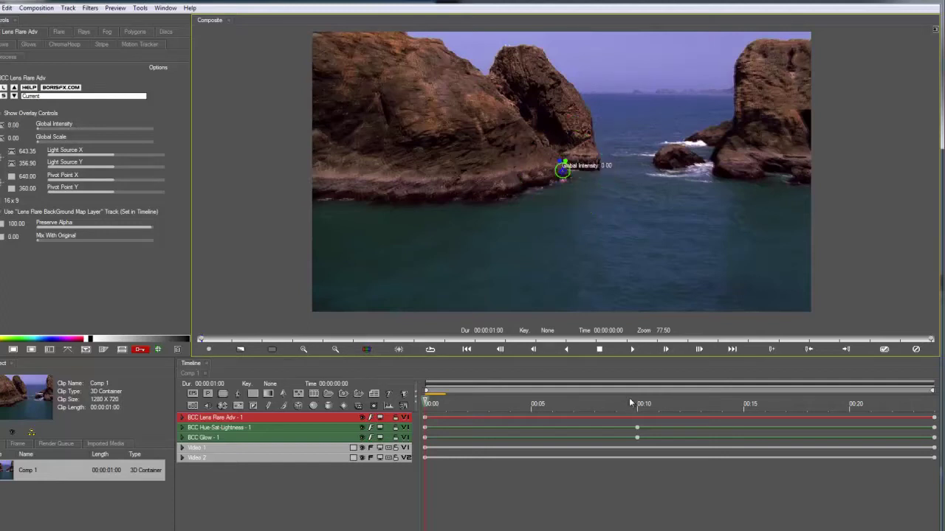
Step: At frame 10, raise the lens flare's Global Scale and Global Intensity, then scrub through the transition to check it
left_click(639, 408)
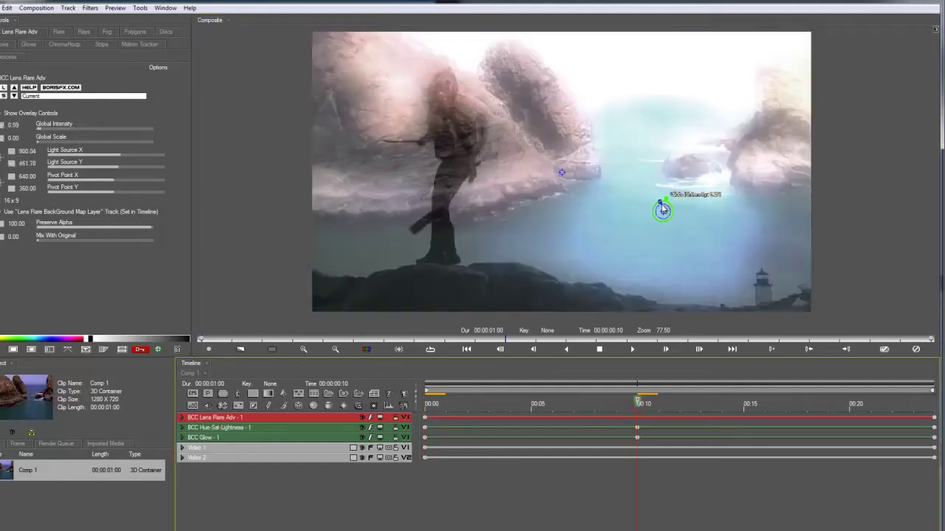
left_click_drag(663, 211, 649, 164)
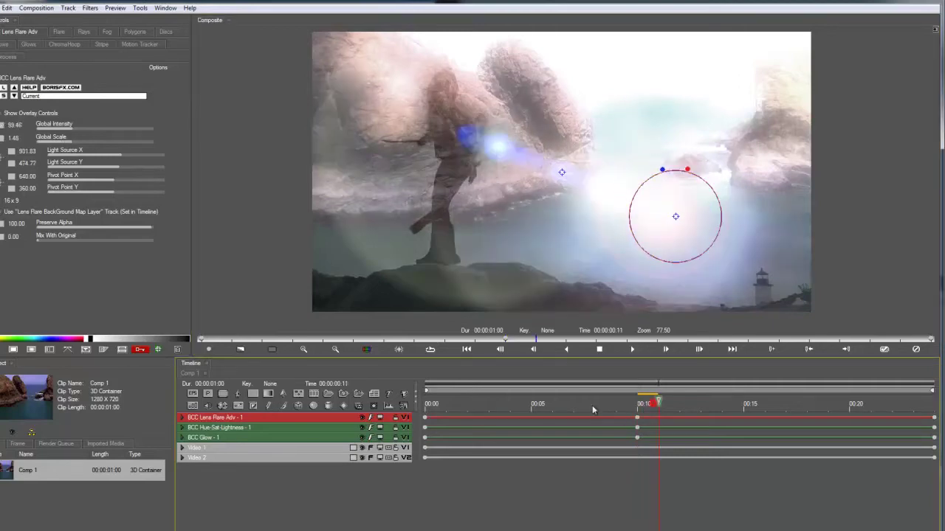
left_click(489, 404)
left_click_drag(405, 414, 605, 425)
left_click(656, 423)
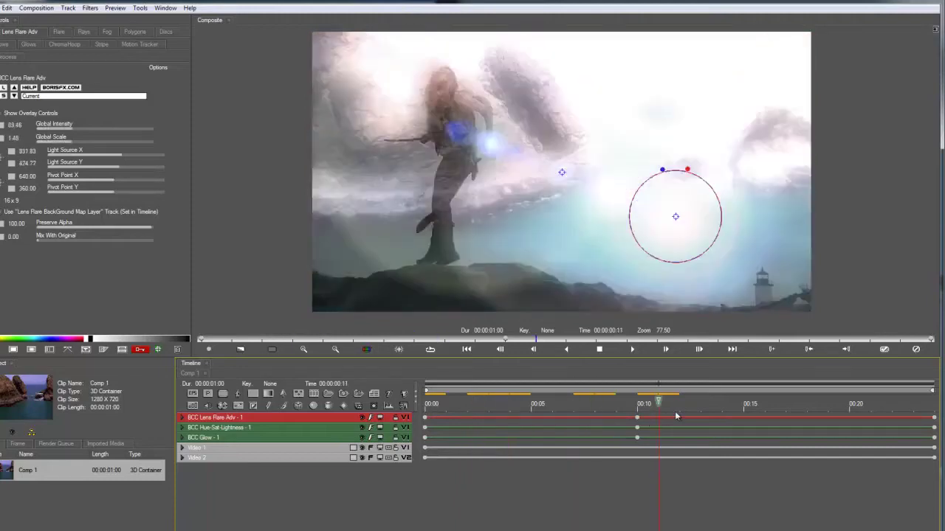
left_click(763, 414)
mouse_move(849, 413)
left_mouse_down()
mouse_move(888, 415)
mouse_move(852, 409)
left_mouse_up()
left_click(533, 412)
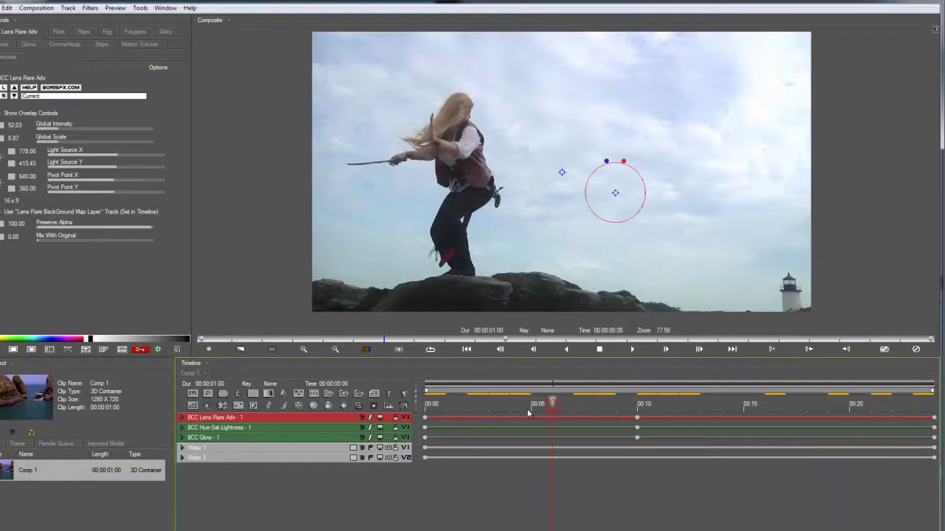
left_click(491, 408)
left_click(558, 408)
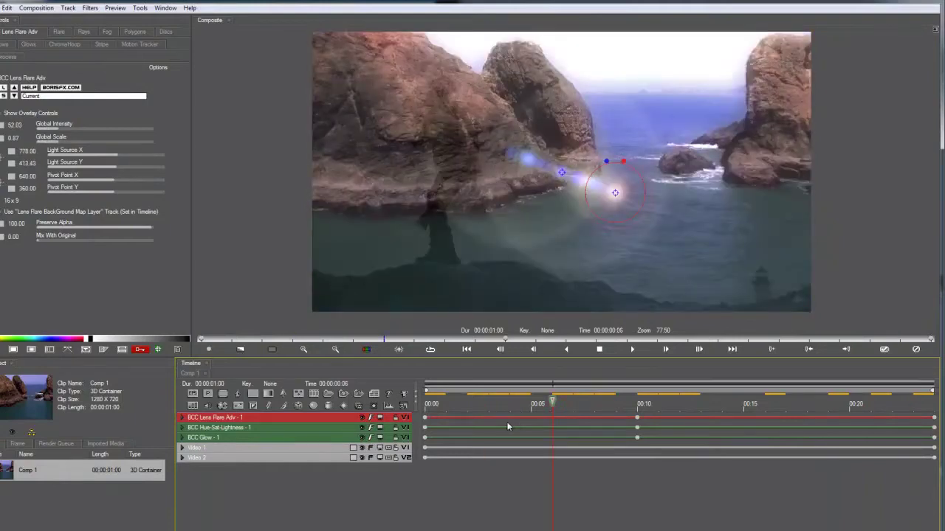
Step: Move the first keyframe of BCC Lens Flare Adv - 1 to frame 6 and scrub through the transition to check it
left_click(284, 427)
left_click(285, 419)
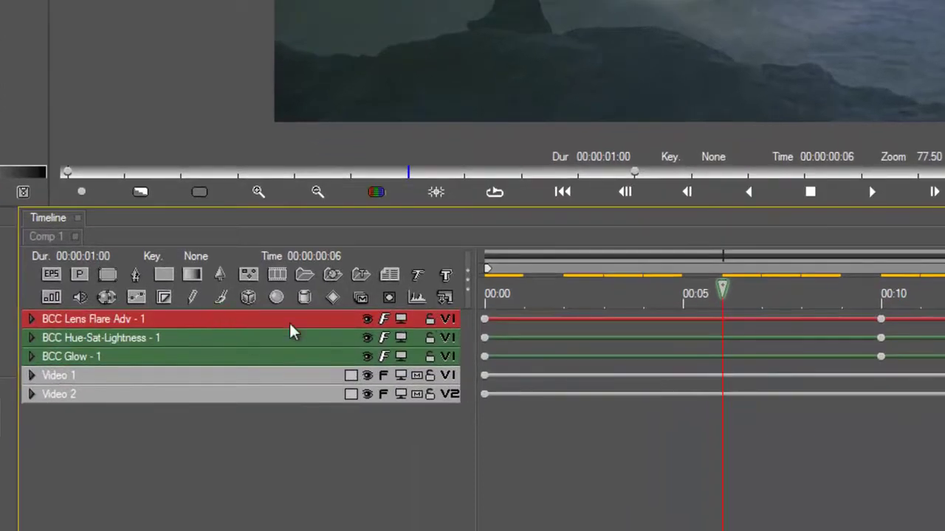
left_click_drag(485, 319, 709, 333)
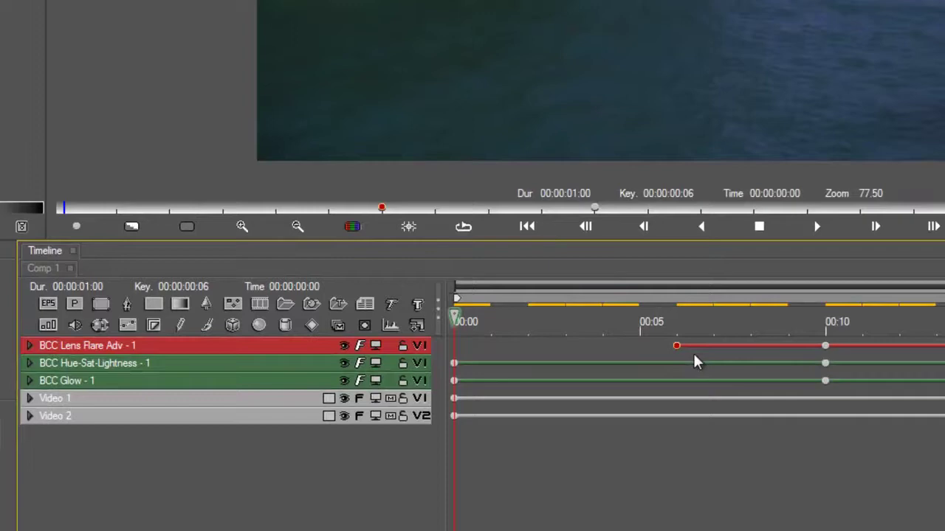
left_click(736, 302)
left_click_drag(514, 454, 622, 459)
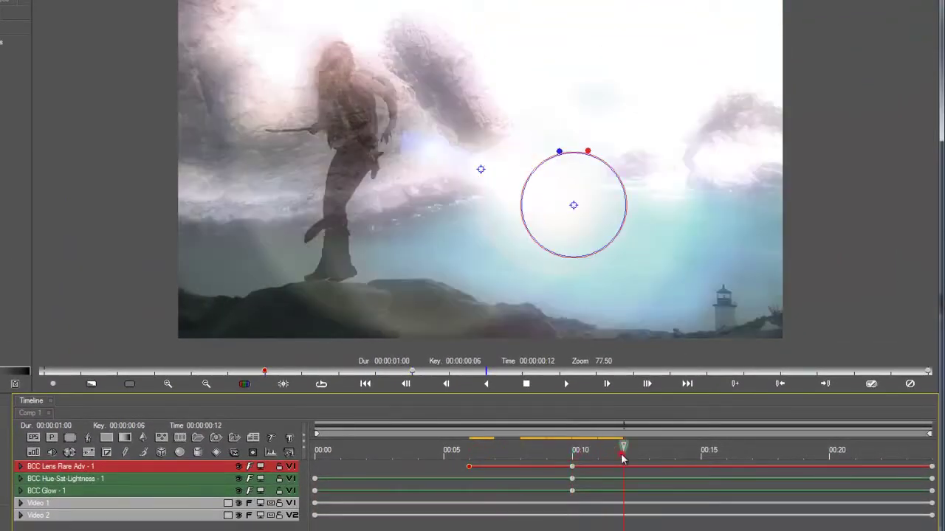
left_click_drag(678, 453, 912, 450)
left_click_drag(491, 453, 465, 454)
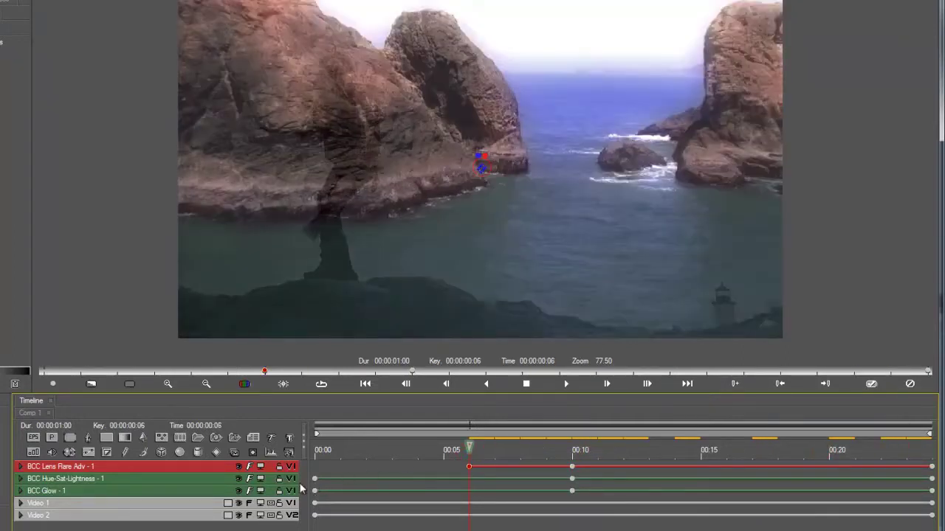
Step: Move the first keyframe of BCC Hue-Sat-Lightness - 1 to frame 6 and its last to frame 15, then check several frames
left_click(203, 479)
left_click_drag(316, 480, 471, 481)
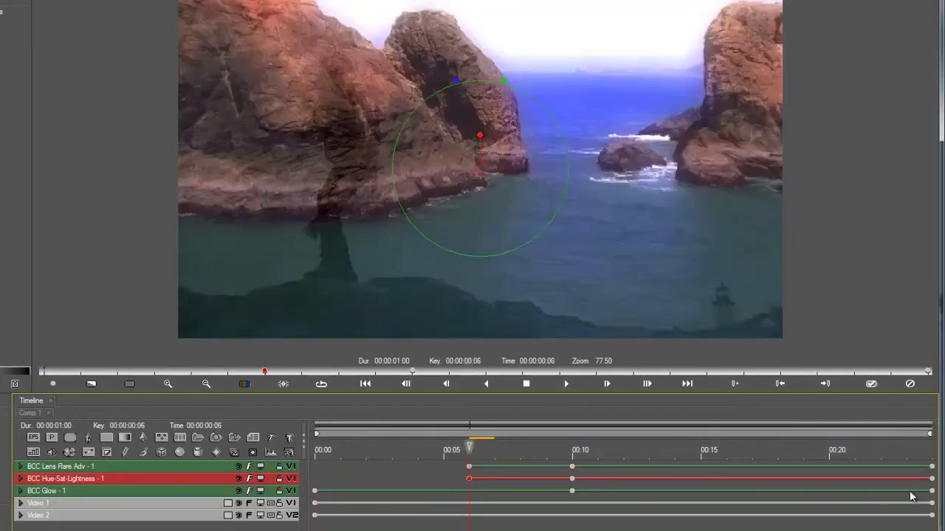
left_click_drag(933, 479, 700, 480)
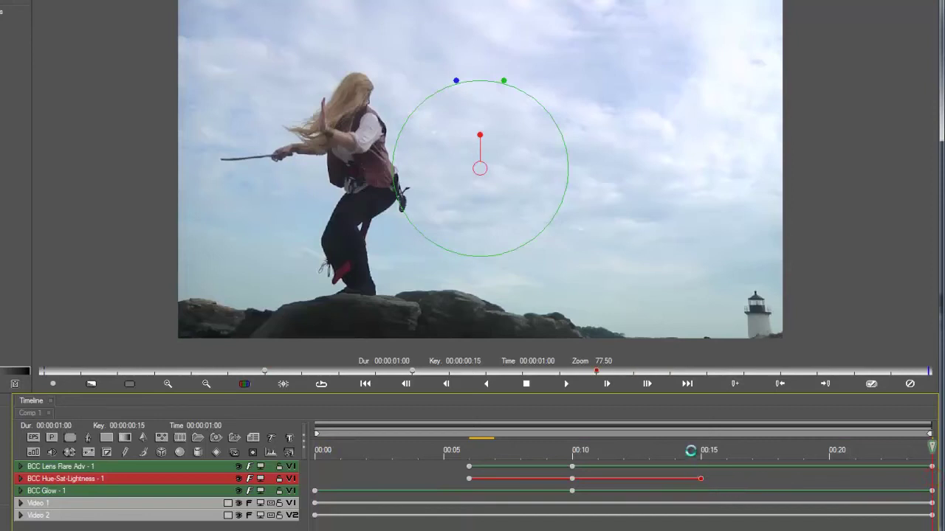
left_click(692, 452)
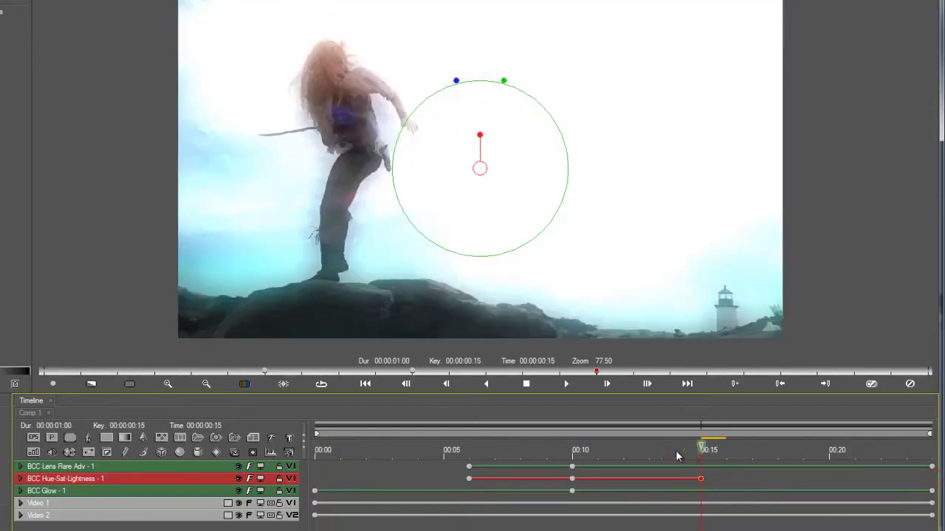
left_click(663, 450)
left_click(464, 452)
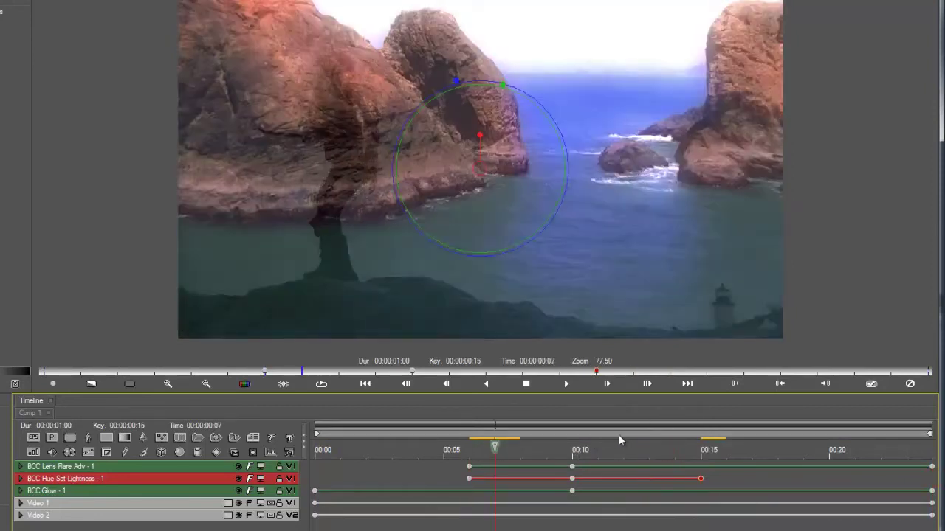
left_click(620, 437)
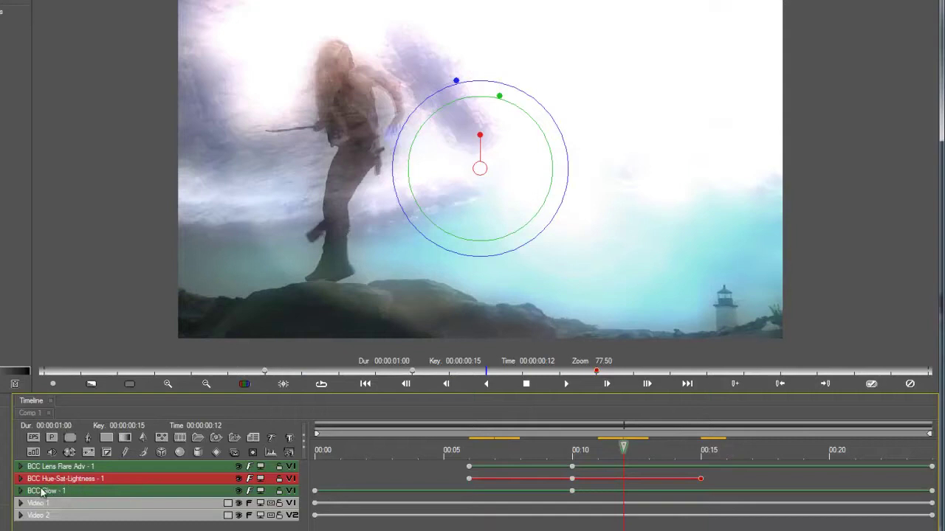
Step: Examine the BCC Glow - 1 track, deselect all tracks, and scrub through the transition to review the combined effect
left_click(66, 492)
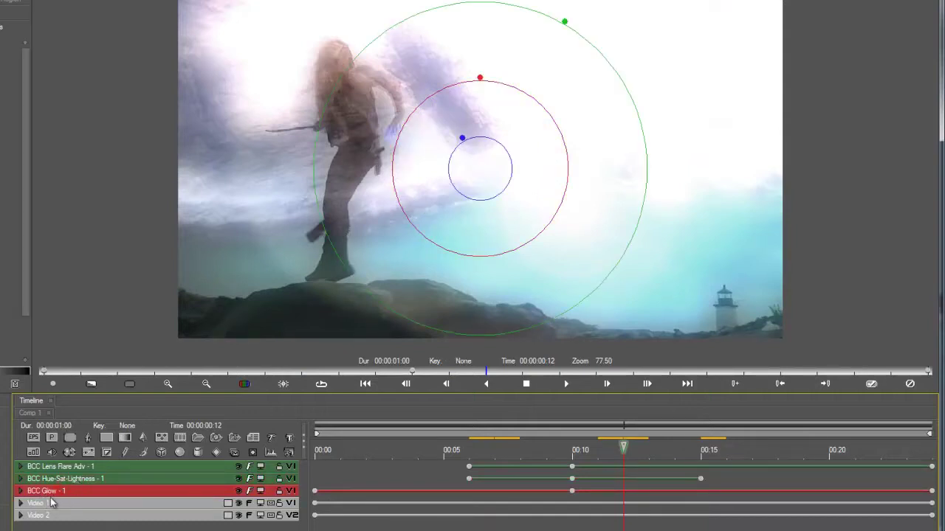
left_click(467, 474)
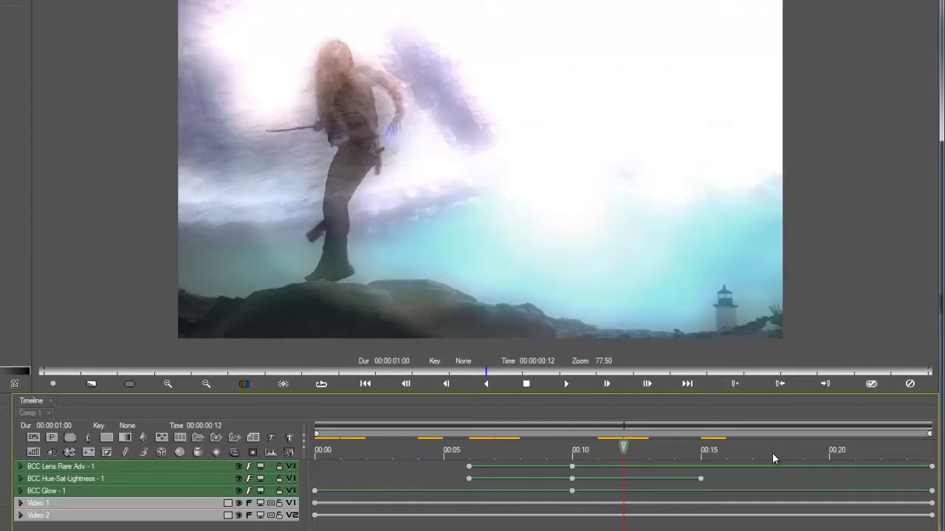
left_click_drag(772, 454, 886, 468)
Step: Apply the finished composition, return to the EDIUS timeline and open the Boris RED 5 TR transition at 00:00:04:03 for editing
left_click(884, 384)
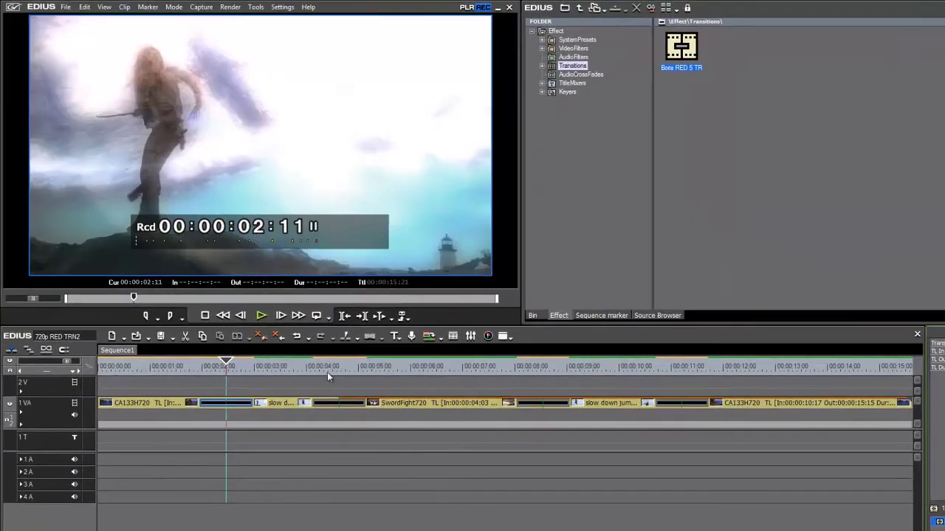
left_click(327, 372)
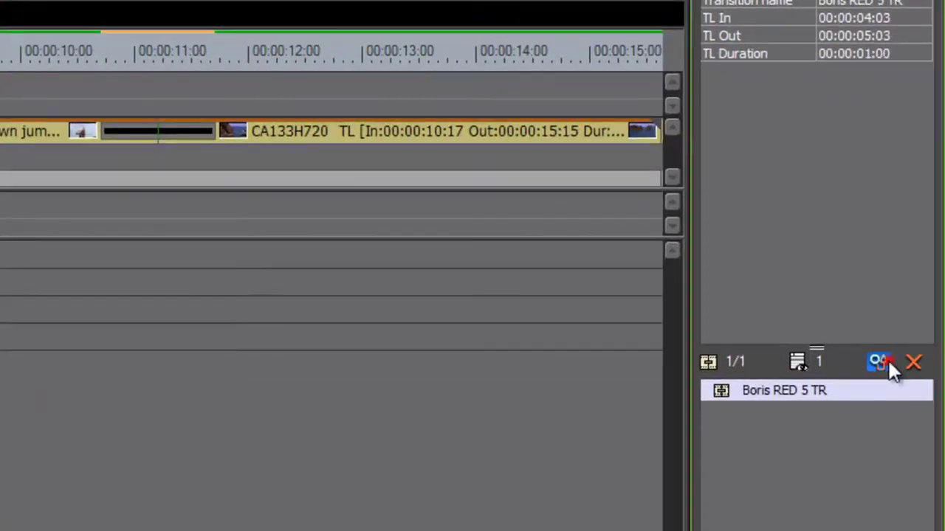
left_click(897, 381)
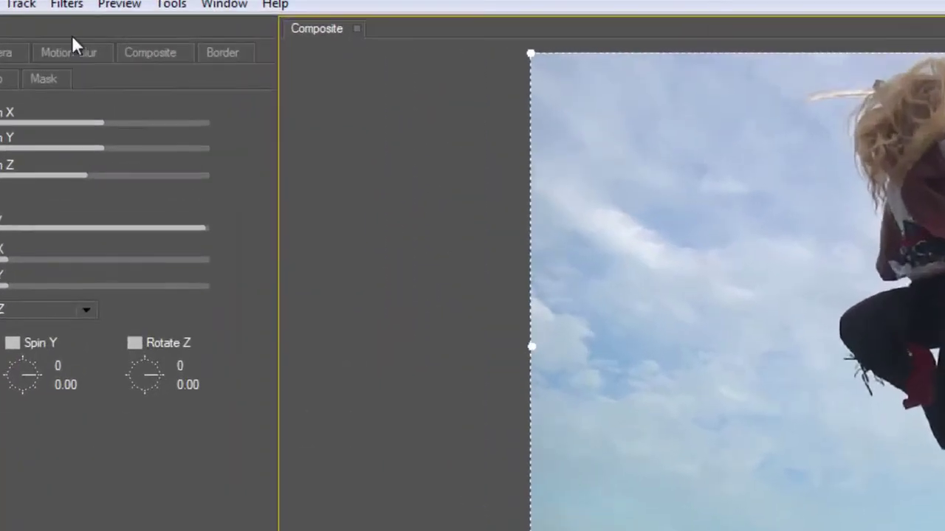
Step: Apply the BCC Swish Pan wipe transition filter to the Video 1 track, scrub to frame 1, and select the filter's track
left_click(110, 20)
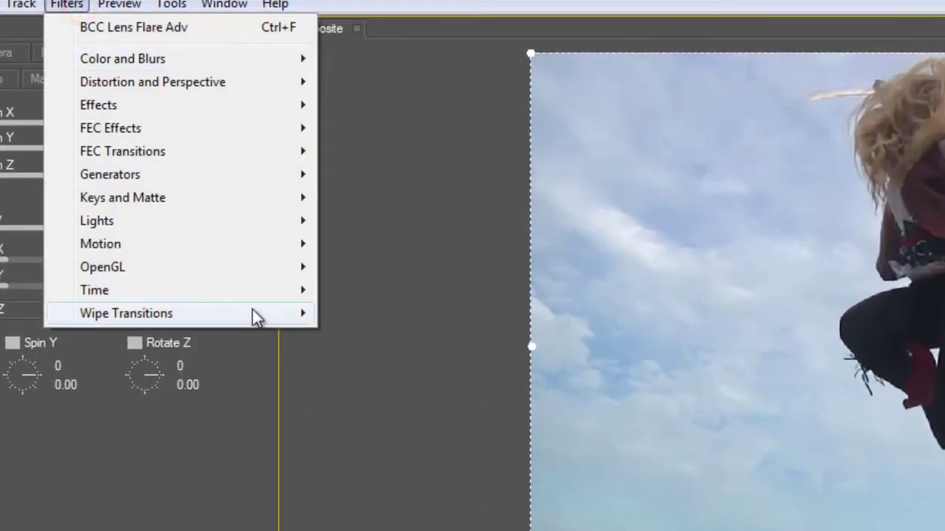
mouse_move(252, 311)
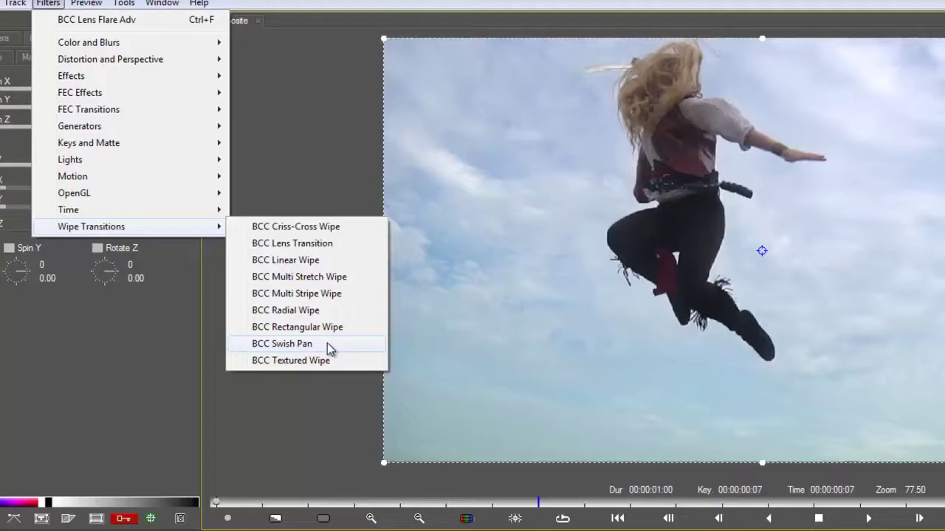
left_click(398, 476)
left_click_drag(499, 429, 413, 431)
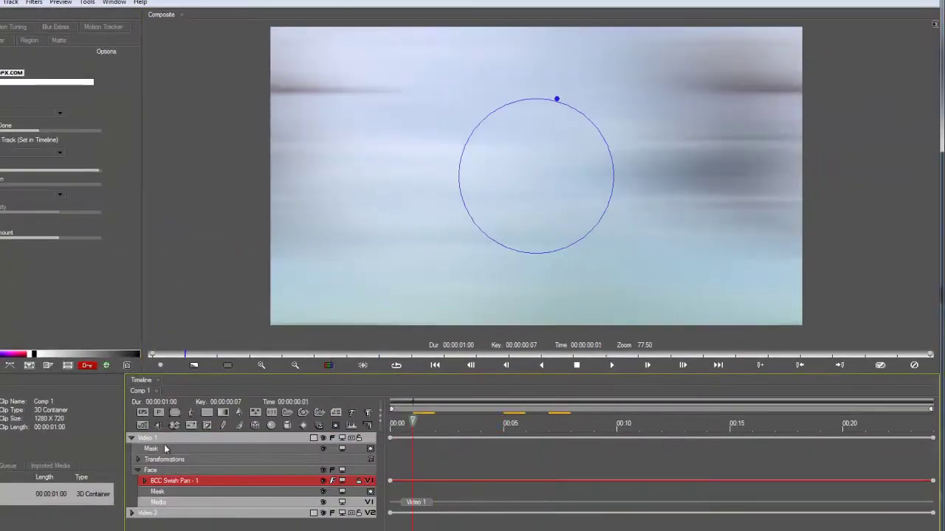
left_click(174, 480)
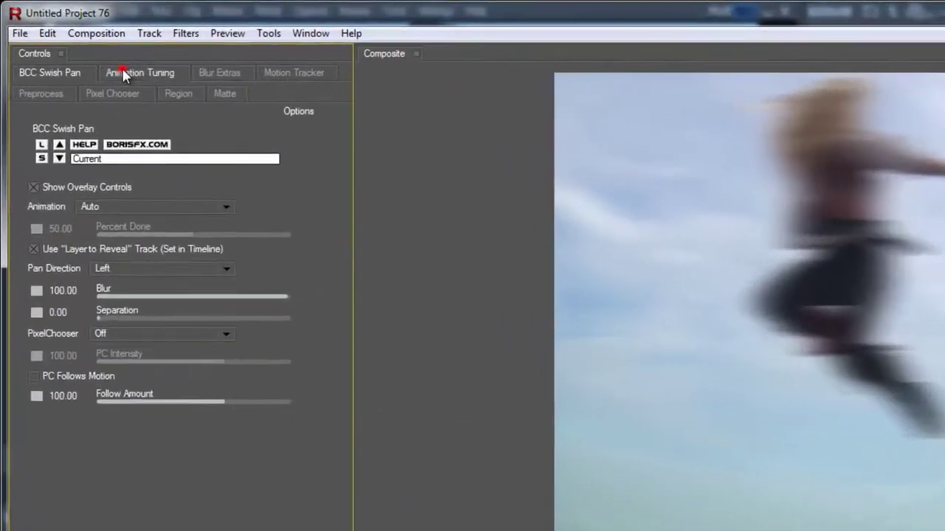
Step: Display the BCC Swish Pan ease curve in the animation tuning settings and set Ease Out to 75
left_click(89, 50)
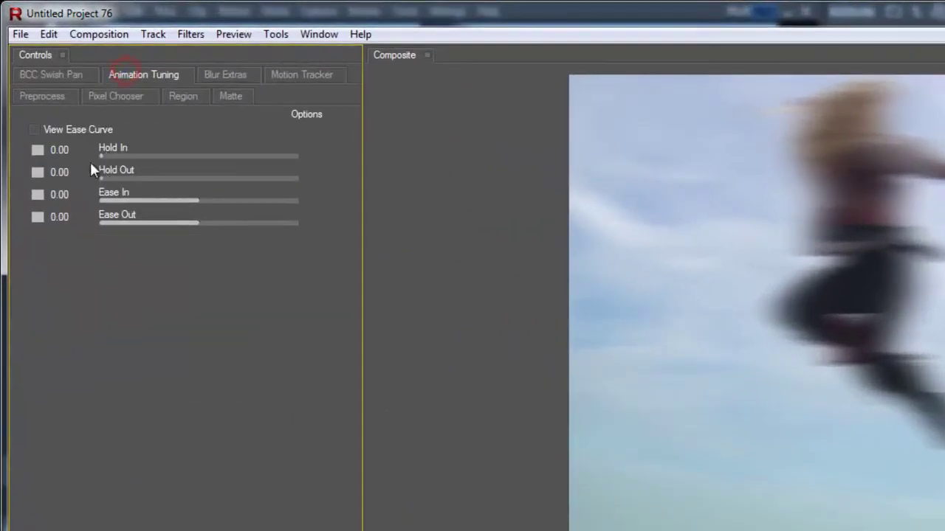
left_click(35, 132)
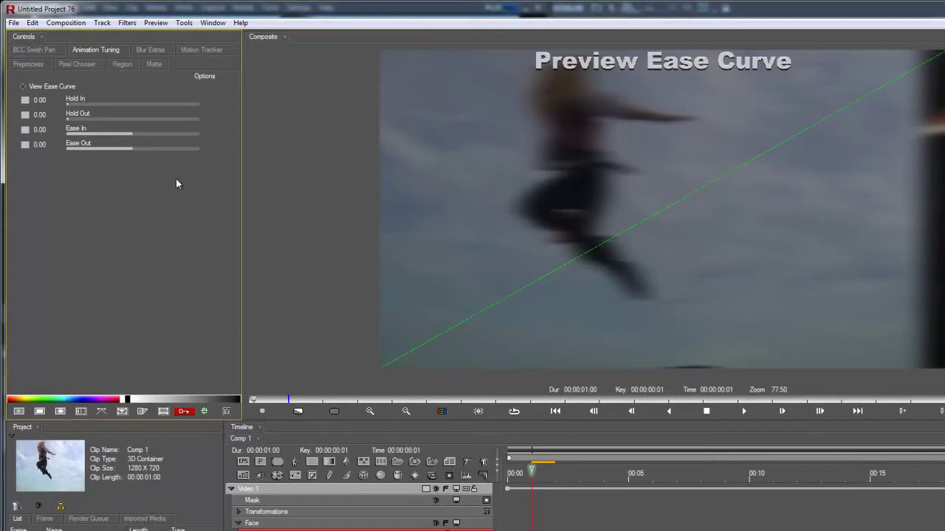
left_click_drag(135, 148, 180, 149)
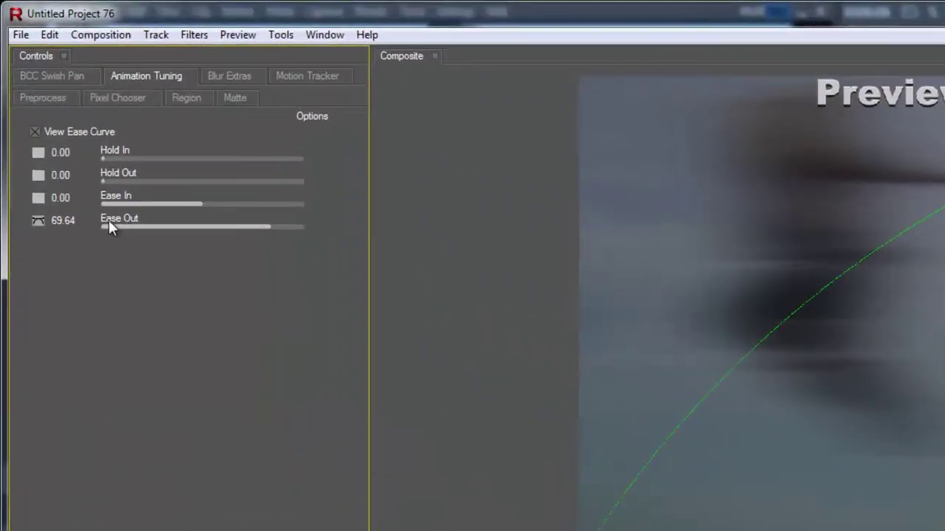
left_click_drag(203, 229, 313, 235)
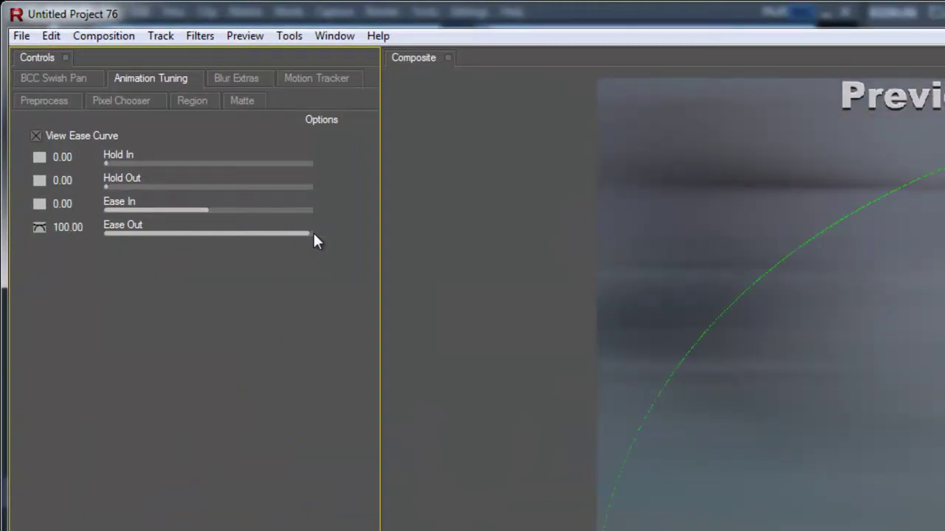
left_click(287, 235)
Step: Set the Swish Pan's Ease In to 43.75 and Hold Out to 16.96
left_click(270, 210)
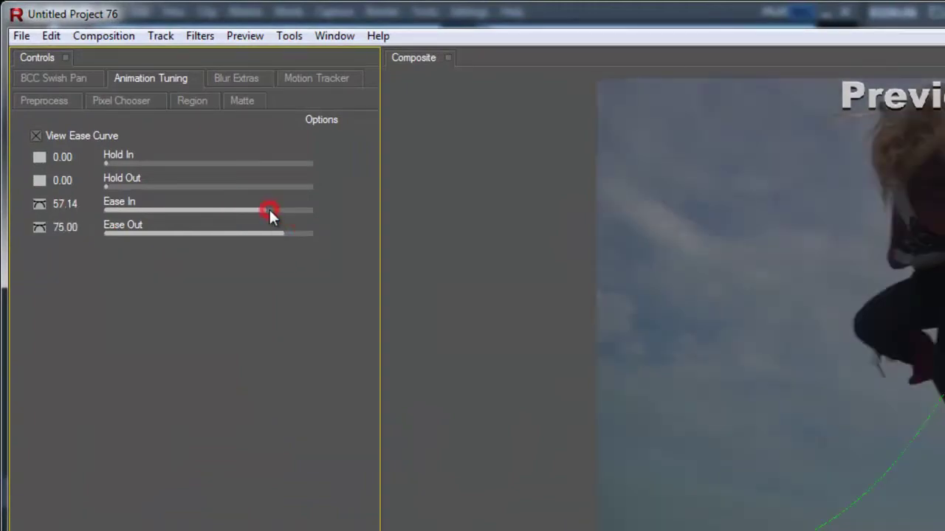
left_click(255, 209)
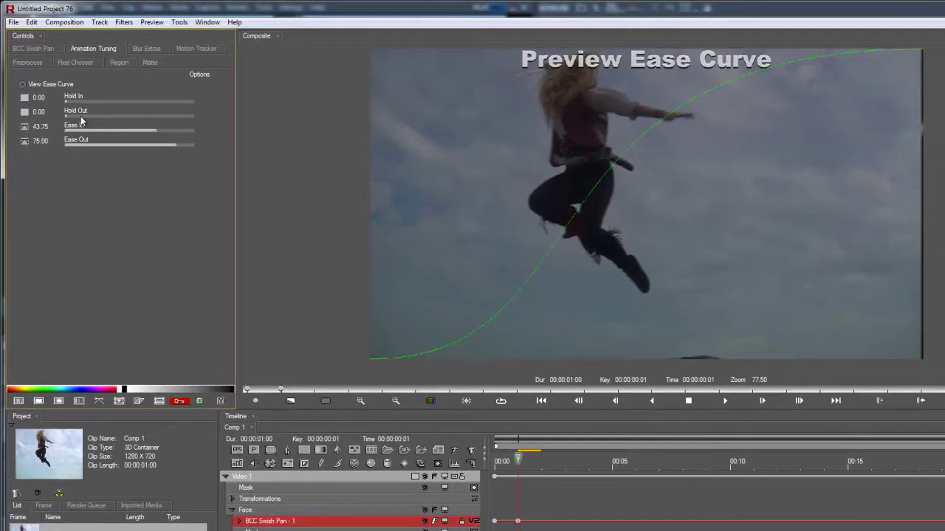
left_click(126, 186)
left_click_drag(79, 118, 91, 116)
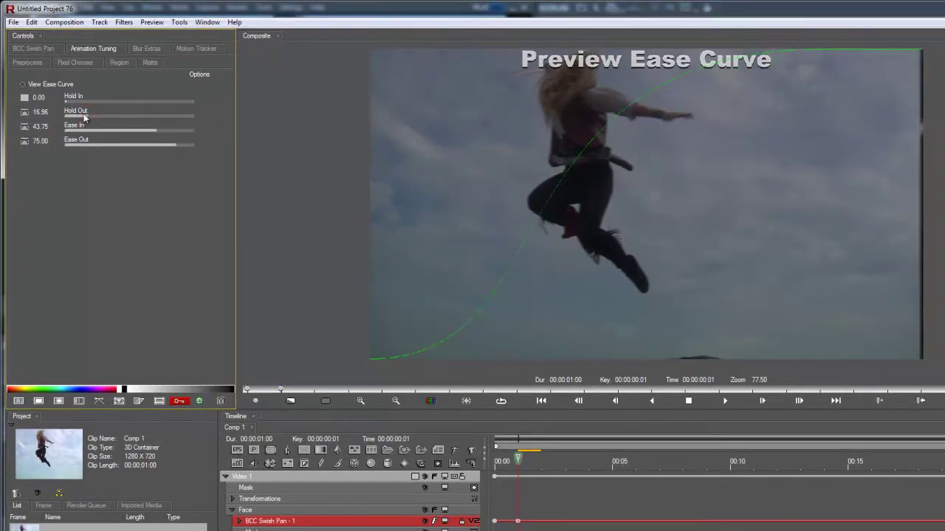
Step: Switch the interpolation of Hold Out, Ease In and Ease Out to Constant, and turn off the ease curve view
left_click(25, 115)
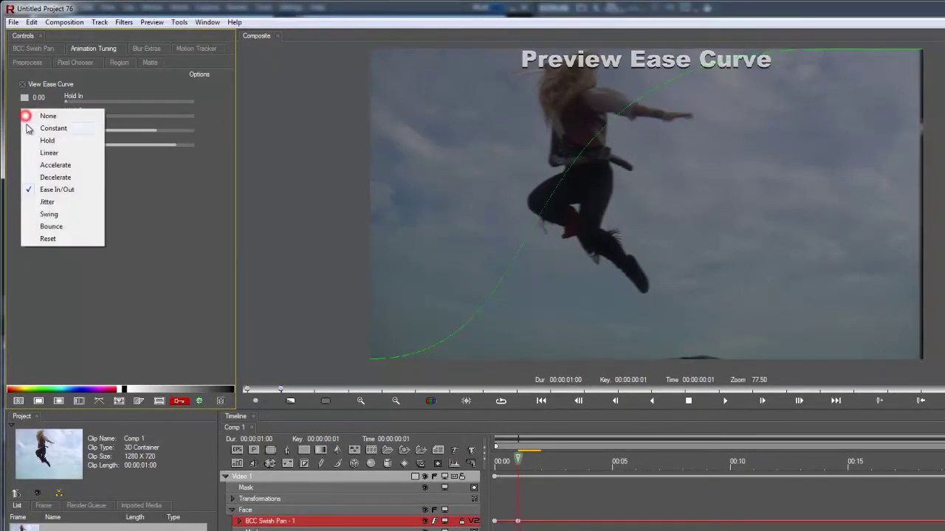
left_click(29, 130)
left_click(26, 127)
left_click(34, 144)
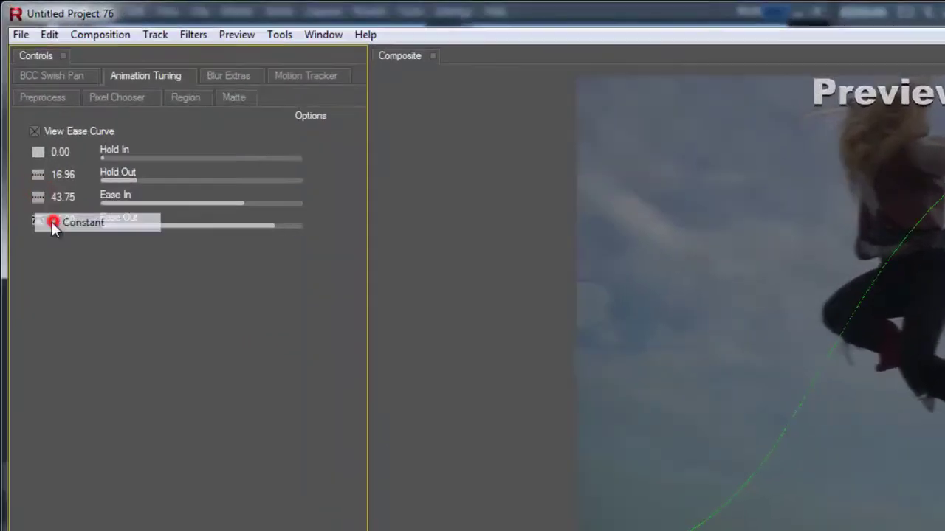
left_click(25, 143)
left_click(37, 159)
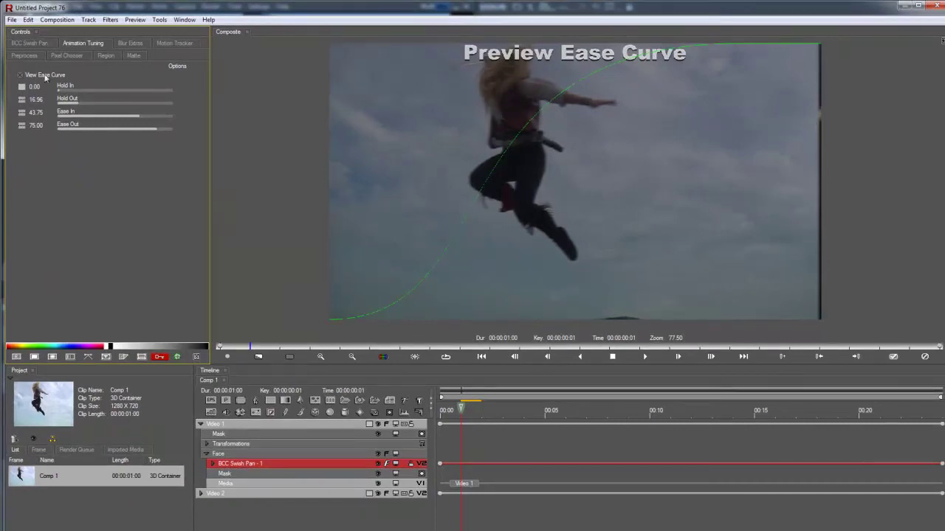
left_click(29, 75)
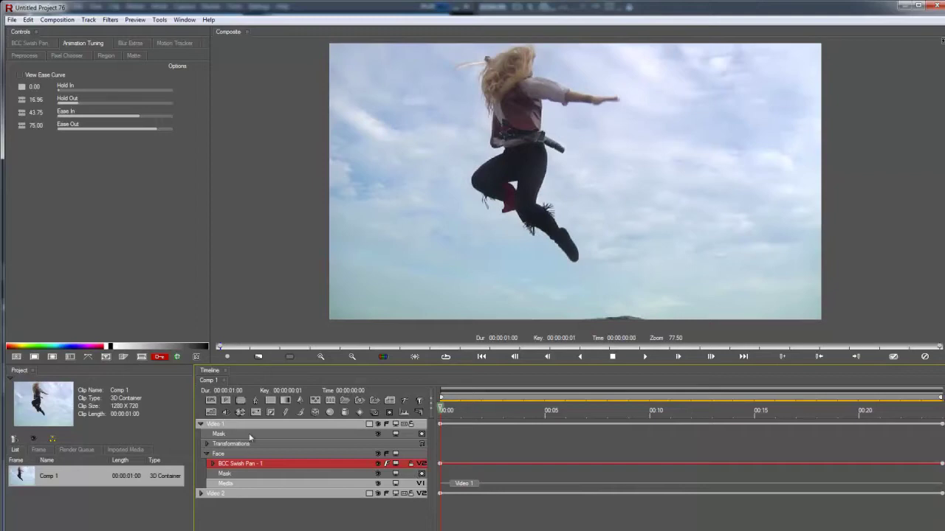
Step: Deselect all tracks and add a BCC Rays Puffy light filter above the Video 1 and Video 2 tracks
left_click(246, 521)
left_click(110, 19)
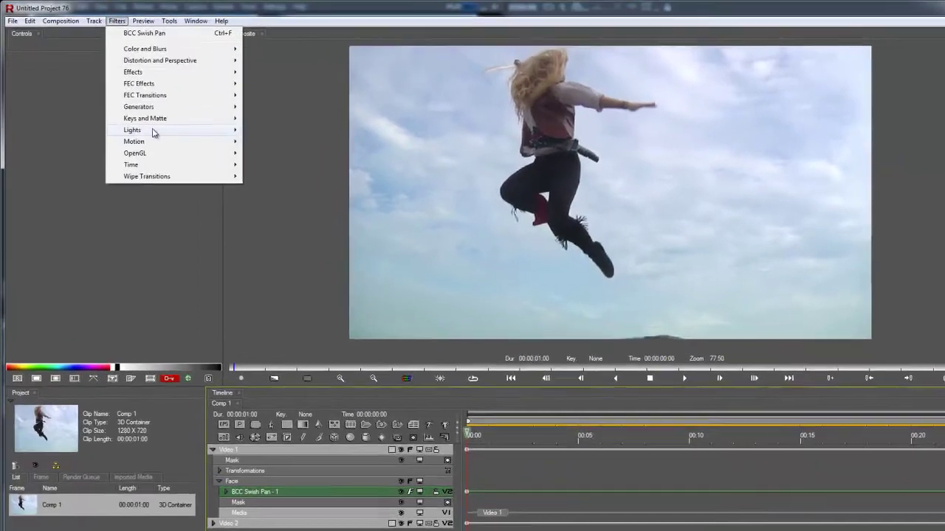
mouse_move(145, 124)
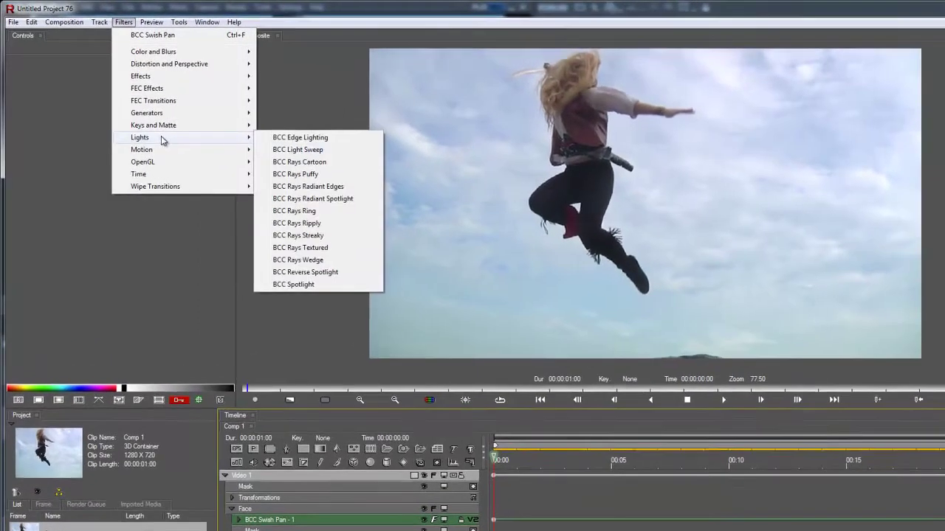
left_click(296, 174)
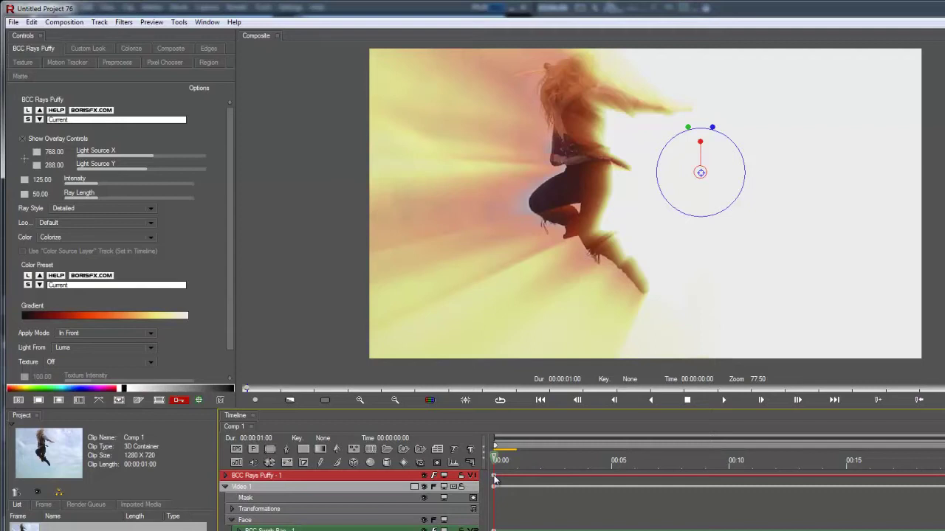
Step: Place the rays' light source just past the image's right edge on the first keyframe and beyond its left edge on the last
left_click(495, 477)
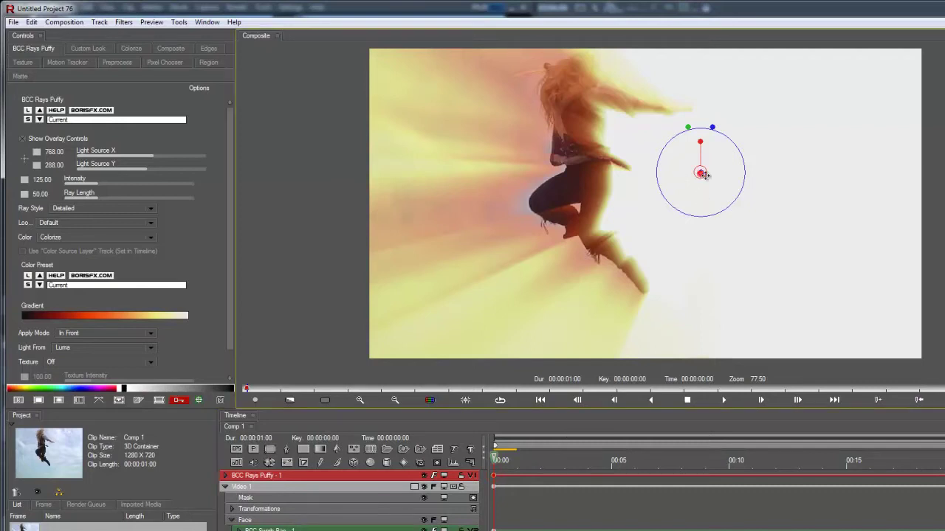
left_click_drag(701, 172, 925, 210)
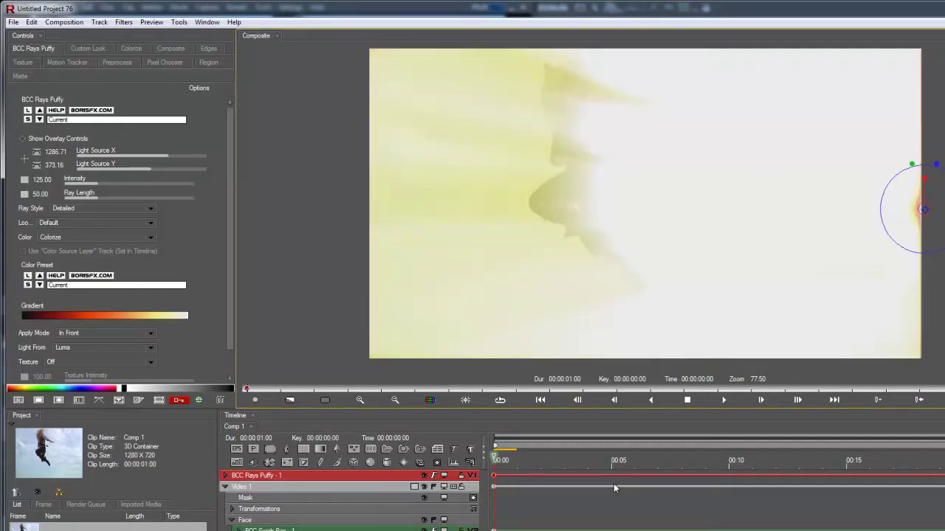
left_click_drag(882, 458, 944, 456)
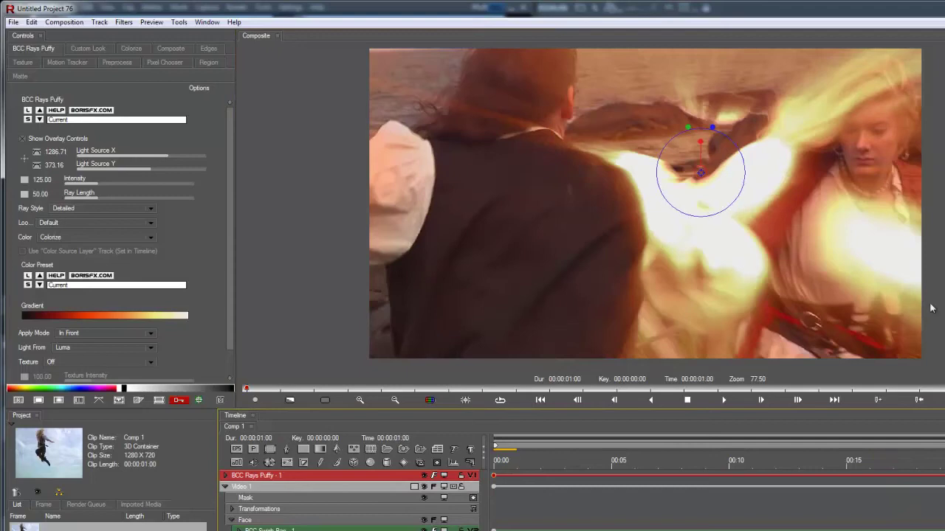
left_click_drag(701, 173, 334, 203)
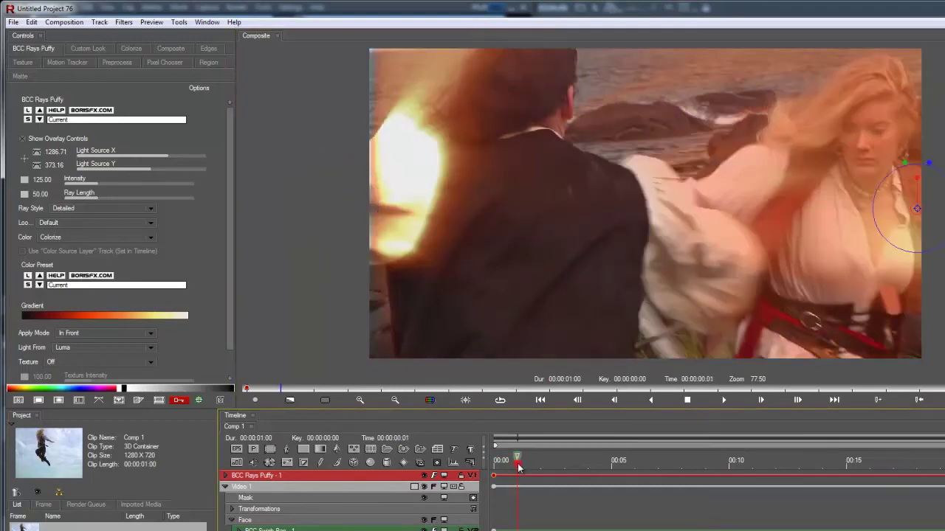
Step: Scrub through the ray animation to frame 10 and move the light source there beyond the image's left edge, to about -58, 388
left_click(504, 461)
left_click_drag(504, 463, 701, 482)
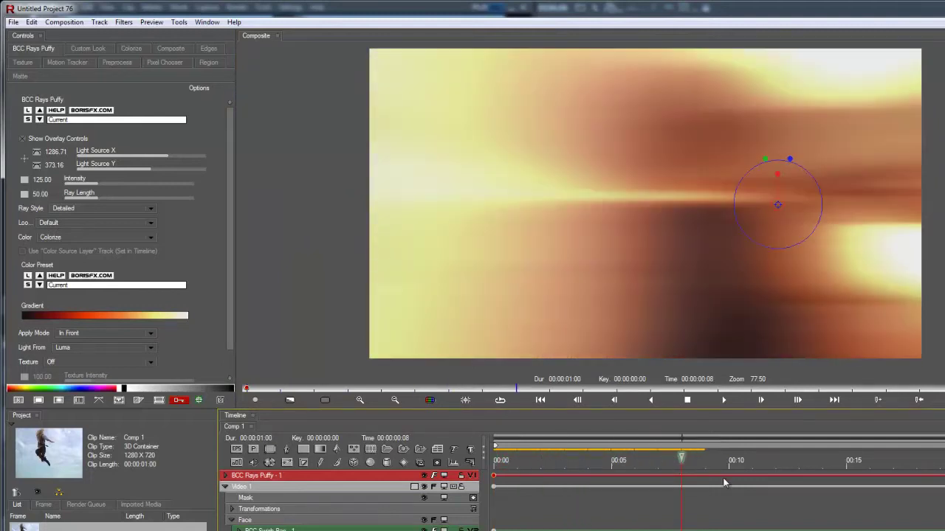
left_click_drag(636, 488, 725, 496)
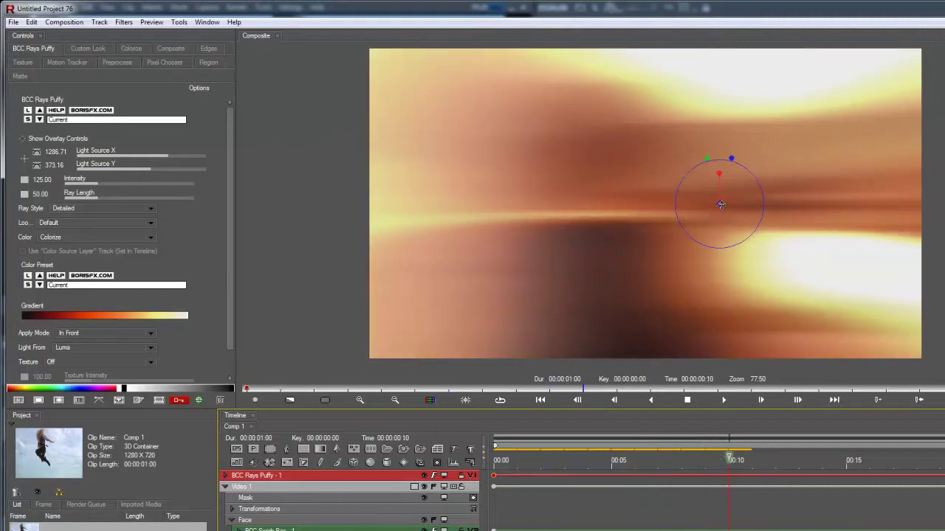
left_click_drag(721, 205, 345, 215)
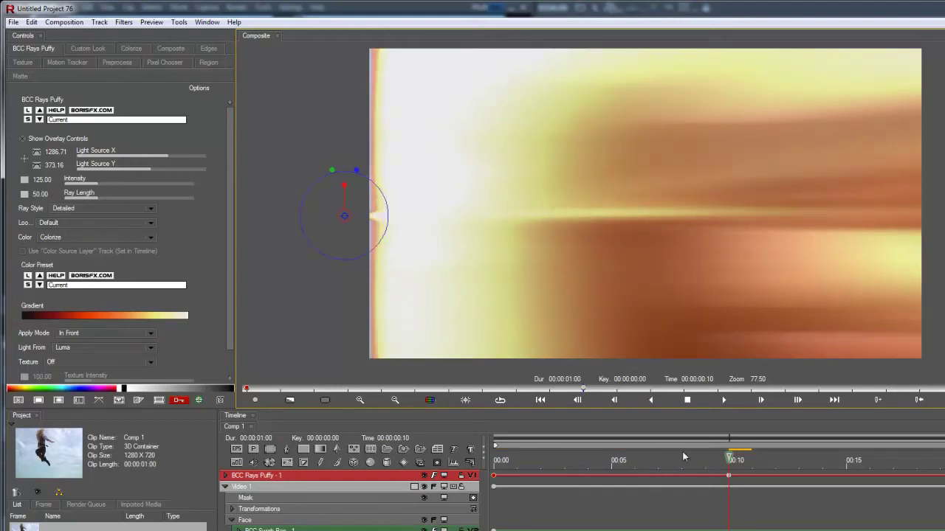
Step: Return to frame 0 and set the rays' Intensity to 0 and Ray Length to about 26.56
left_click_drag(729, 459, 702, 487)
left_click_drag(570, 487, 432, 484)
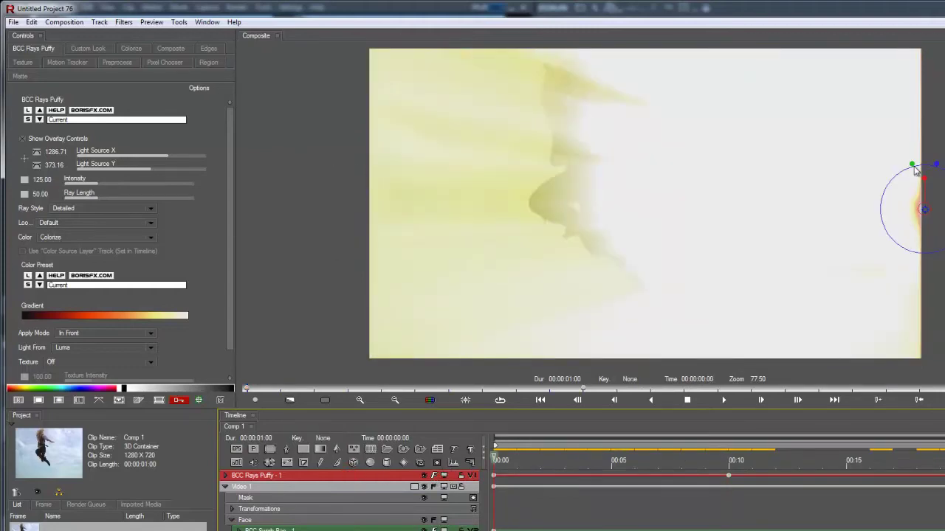
left_click_drag(913, 164, 921, 199)
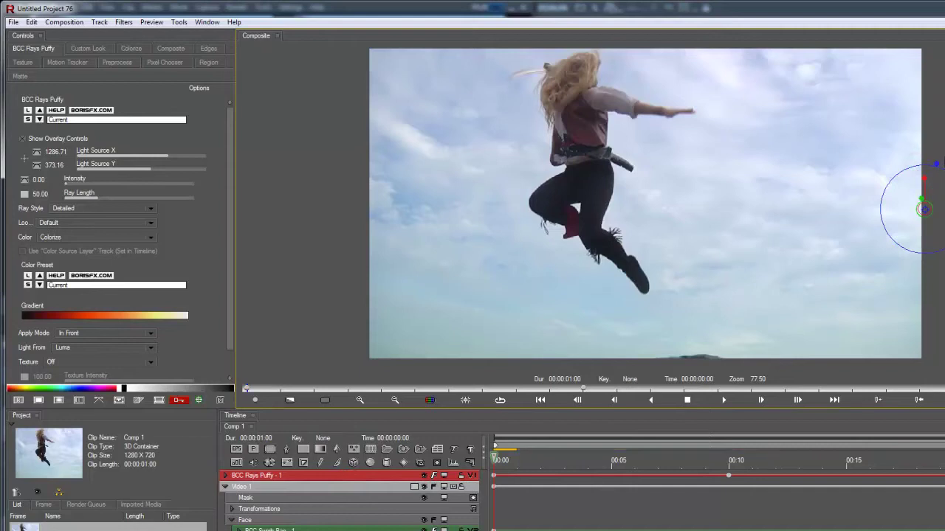
left_click_drag(938, 168, 929, 176)
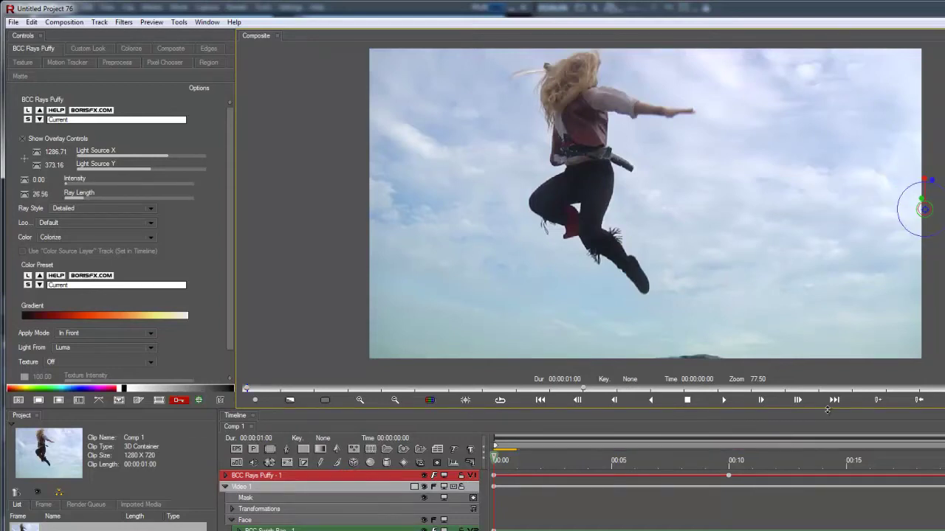
Step: On the frame 10 keyframe, raise the rays' Intensity to about 181 and Ray Length to about 64
left_click(729, 475)
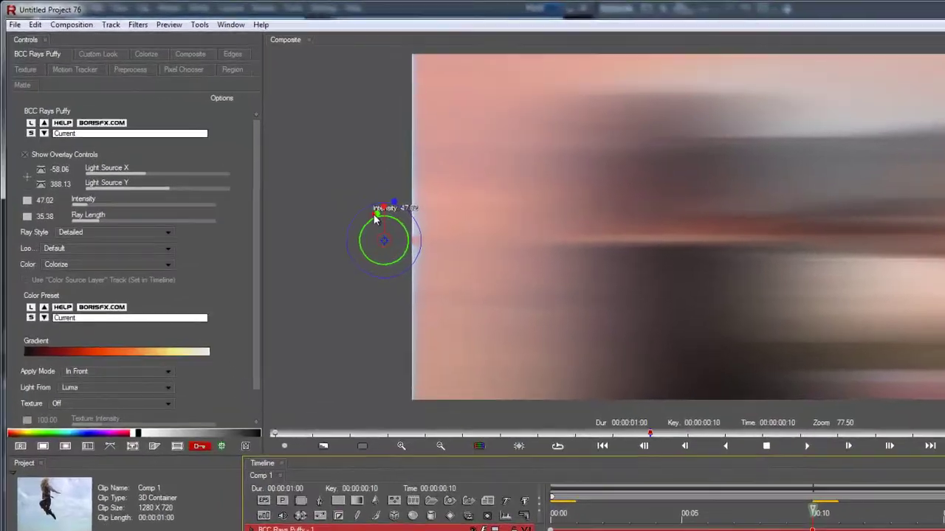
left_click_drag(337, 193, 332, 175)
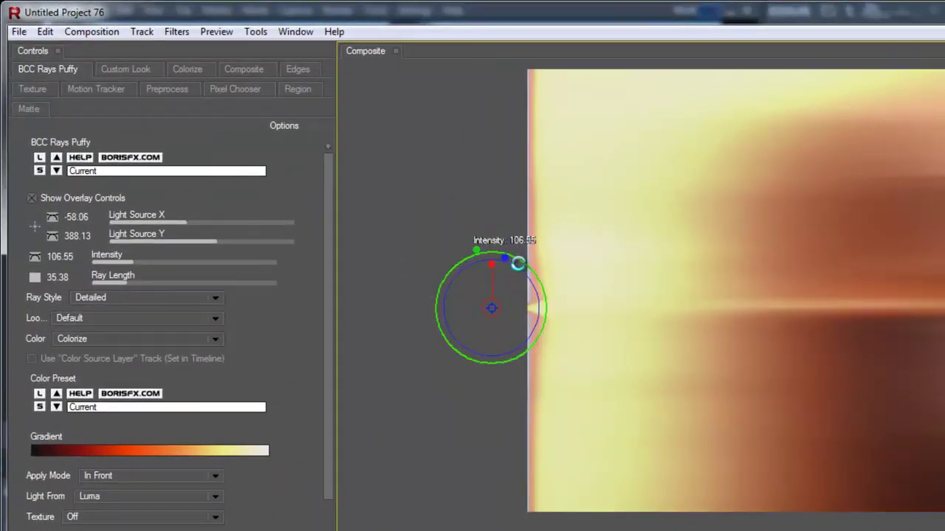
left_click_drag(504, 258, 469, 222)
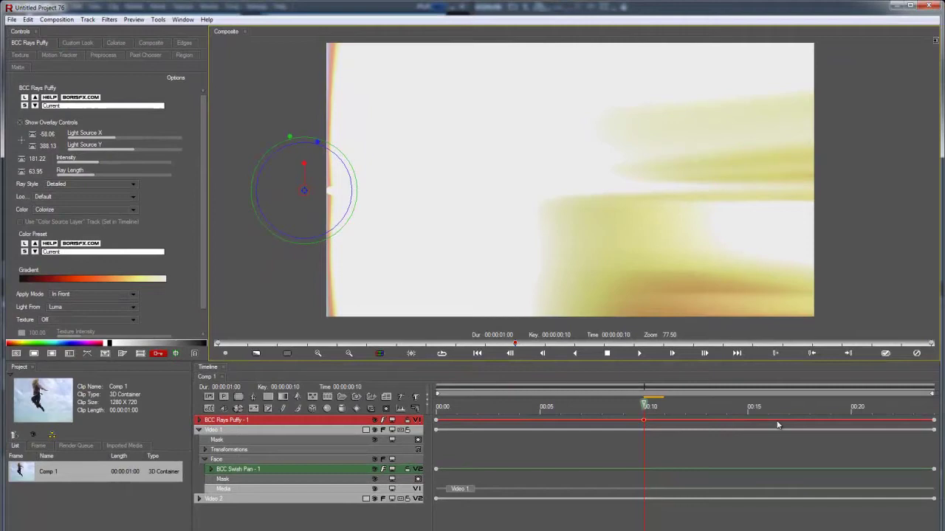
Step: On the last keyframe at 00:00:01:00, sharply reduce the Ray Length and Intensity of BCC Rays Puffy
left_click_drag(797, 407, 933, 405)
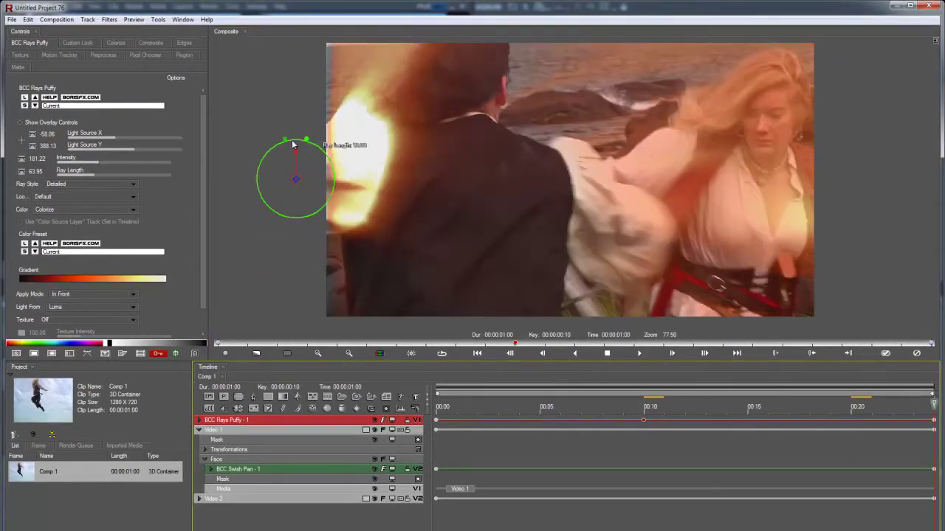
left_click(933, 421)
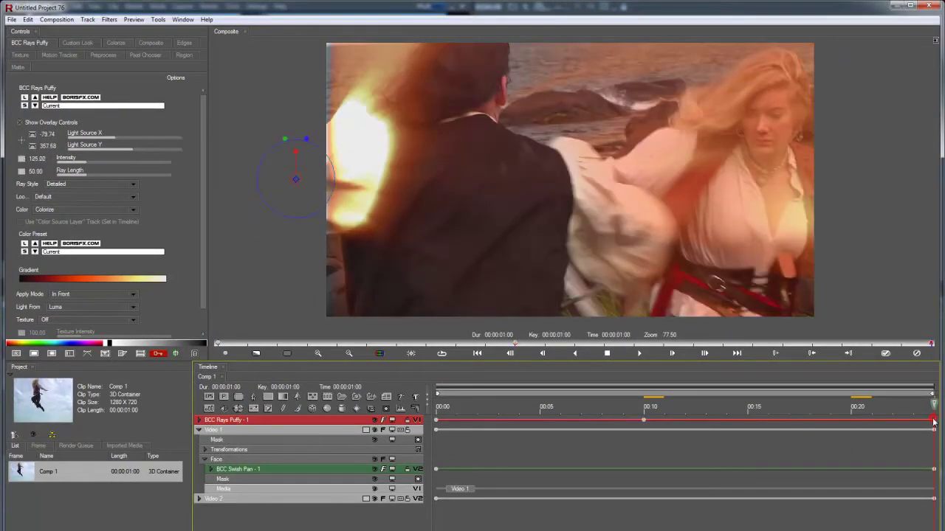
mouse_move(303, 156)
left_mouse_down()
mouse_move(305, 137)
mouse_move(295, 173)
left_mouse_up()
left_click_drag(284, 140, 287, 167)
Step: Review the fade-out back to frame 10, load the blues.bcp color preset for the rays, and scrub back to the start
left_click(892, 407)
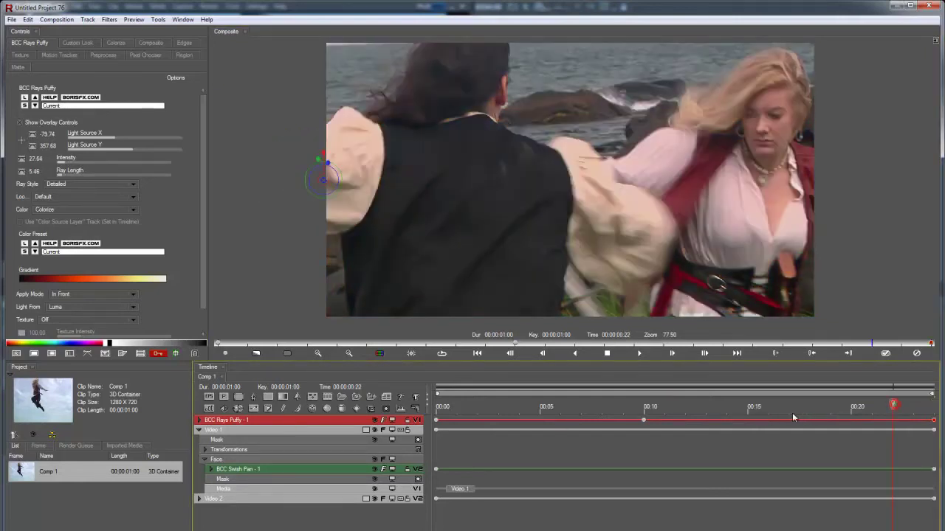
left_click_drag(737, 413, 641, 421)
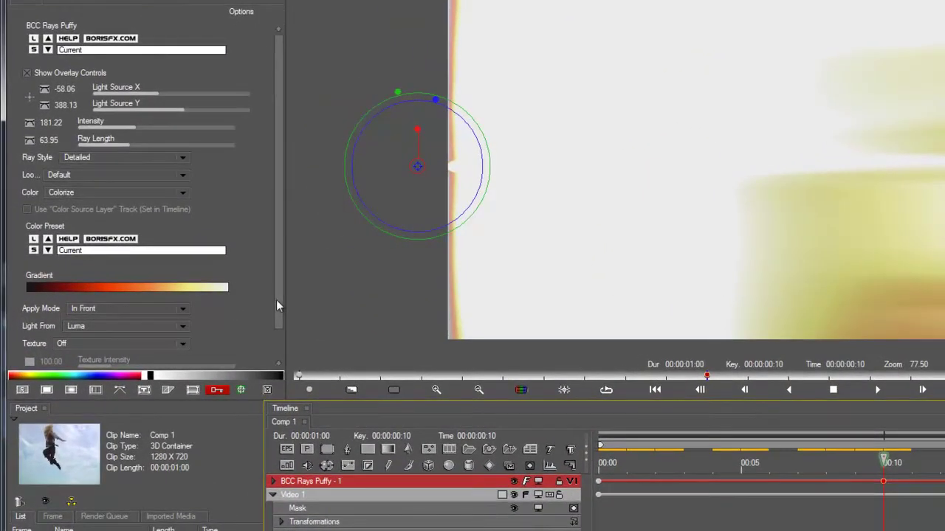
left_click_drag(202, 288, 198, 303)
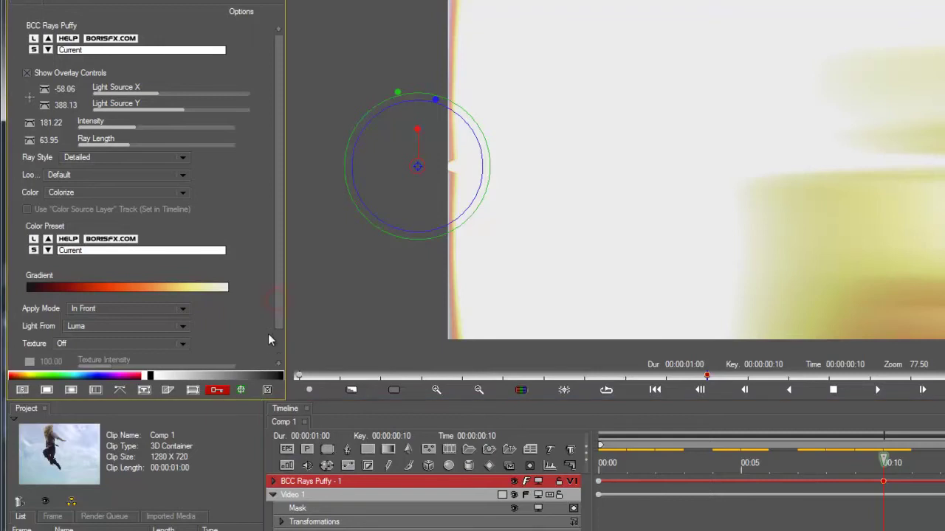
left_click(100, 253)
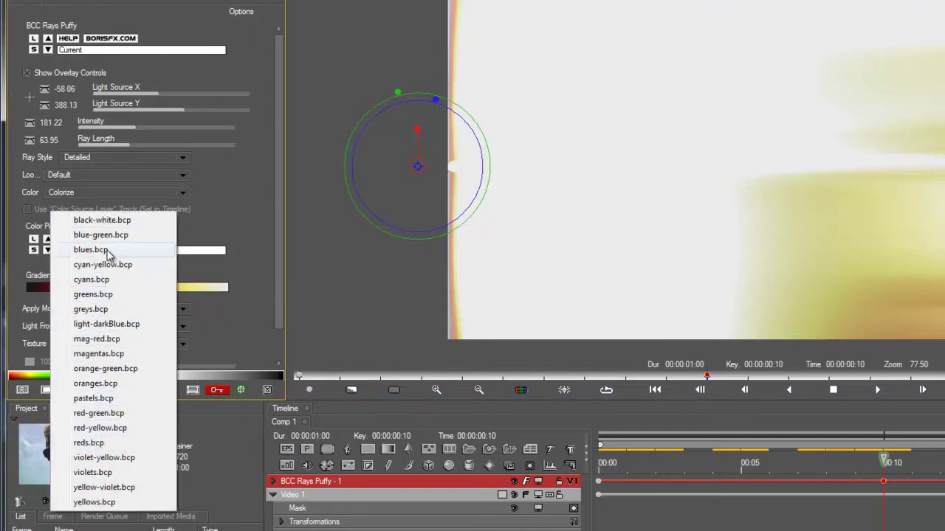
left_click(88, 250)
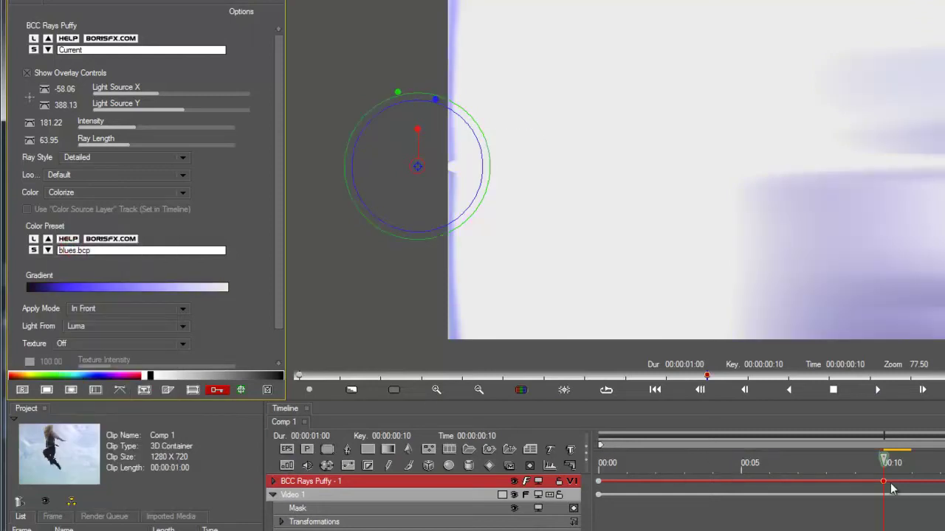
left_click_drag(880, 476, 548, 461)
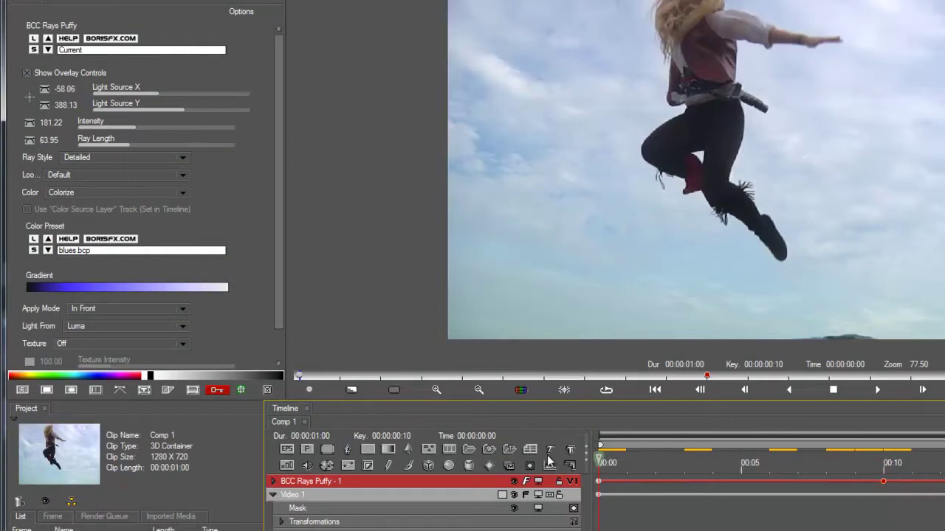
Step: At frame 10, reduce the rays' color Saturation to -33.93 and set its interpolation to Constant
left_click_drag(628, 458, 893, 475)
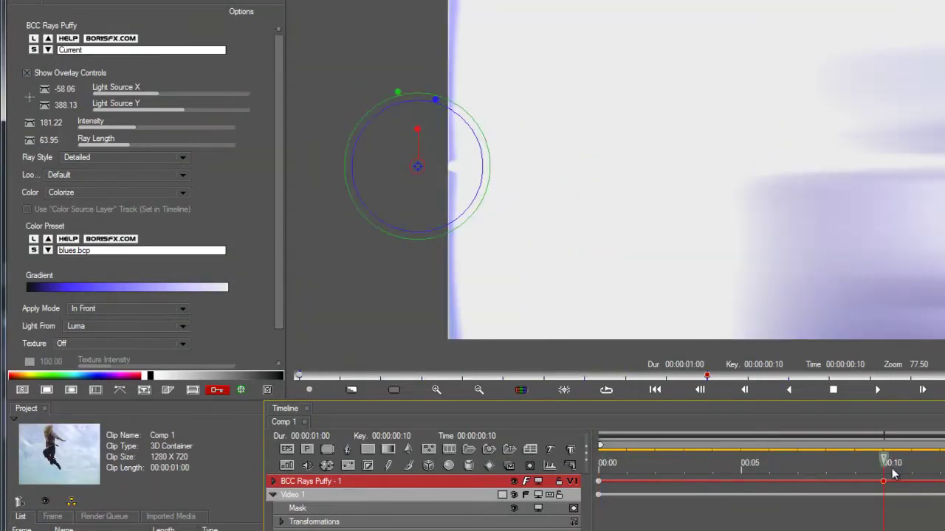
scroll(233, 249, "down", 5)
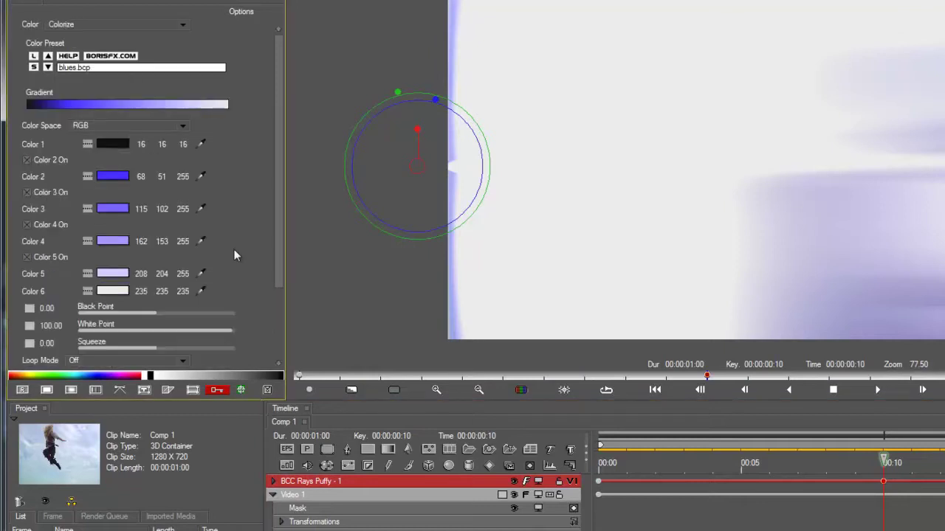
scroll(279, 296, "down", 3)
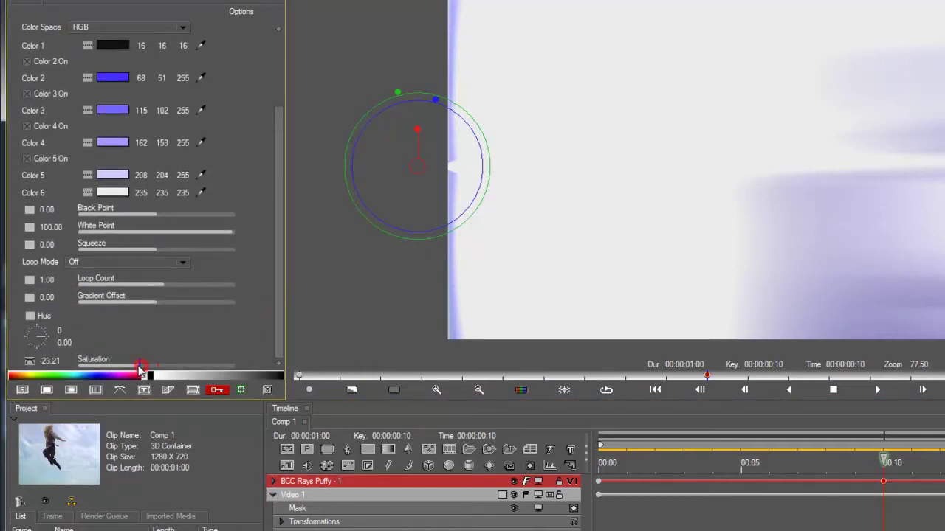
left_click_drag(140, 369, 134, 370)
left_click(30, 361)
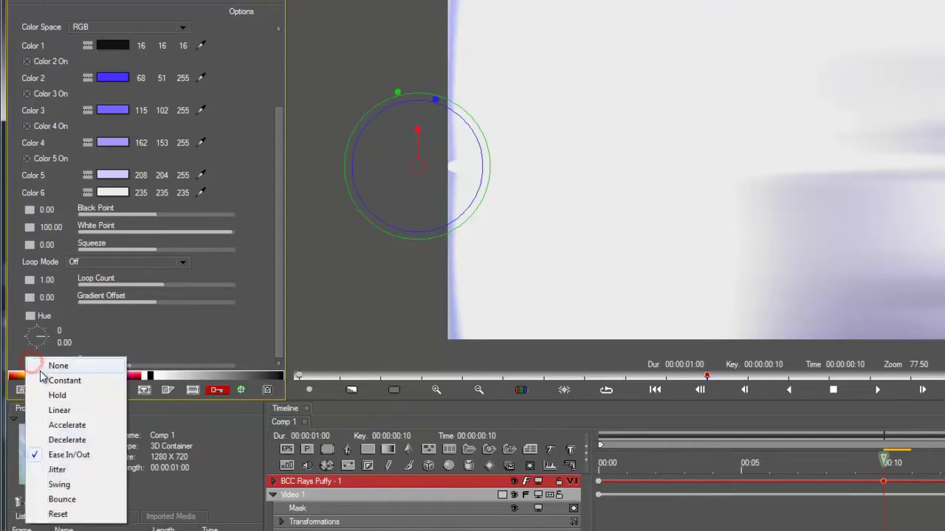
left_click(42, 381)
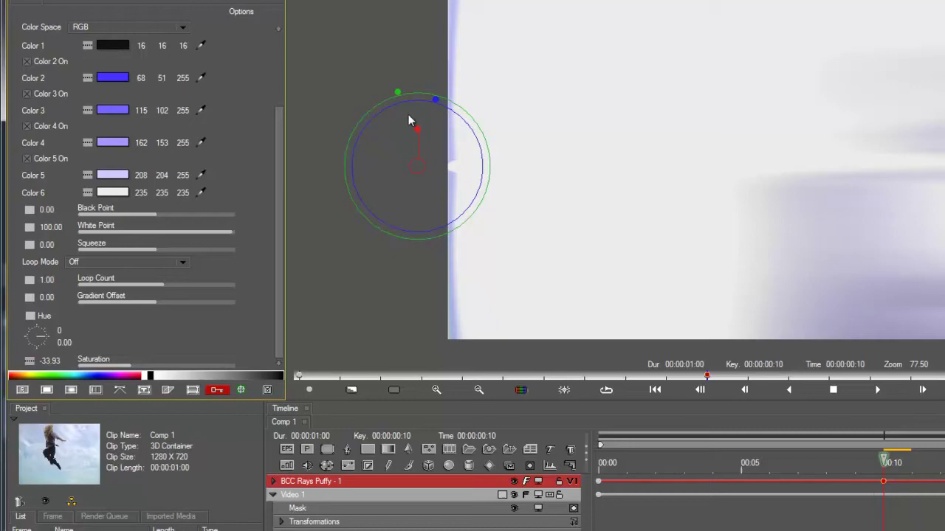
Step: Adjust the rays with the green and blue overlay controls around the light source in the composite
left_click(400, 92)
left_click_drag(401, 92, 406, 110)
left_click_drag(475, 214, 481, 169)
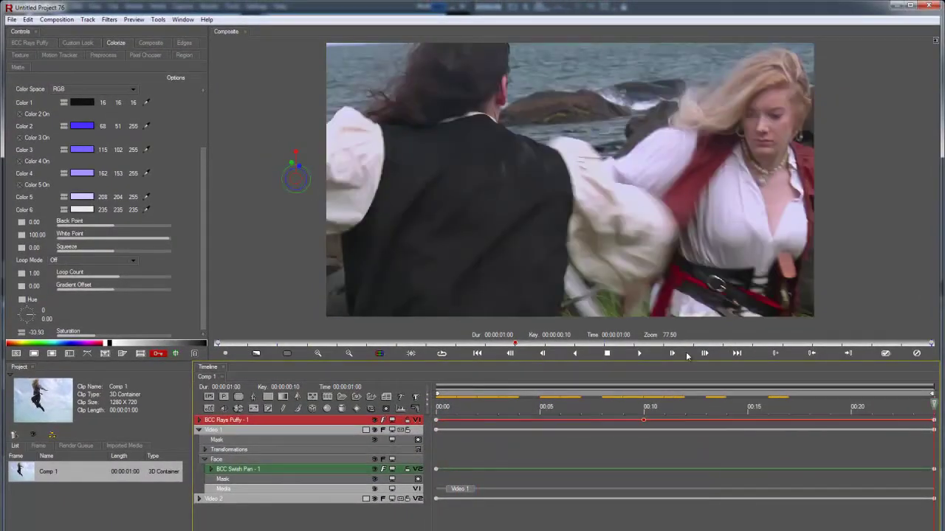
Step: Return to the start, collapse the Video 1 track, and apply the finished swish pan transition back to the EDIUS timeline
left_click(477, 352)
left_click(182, 414)
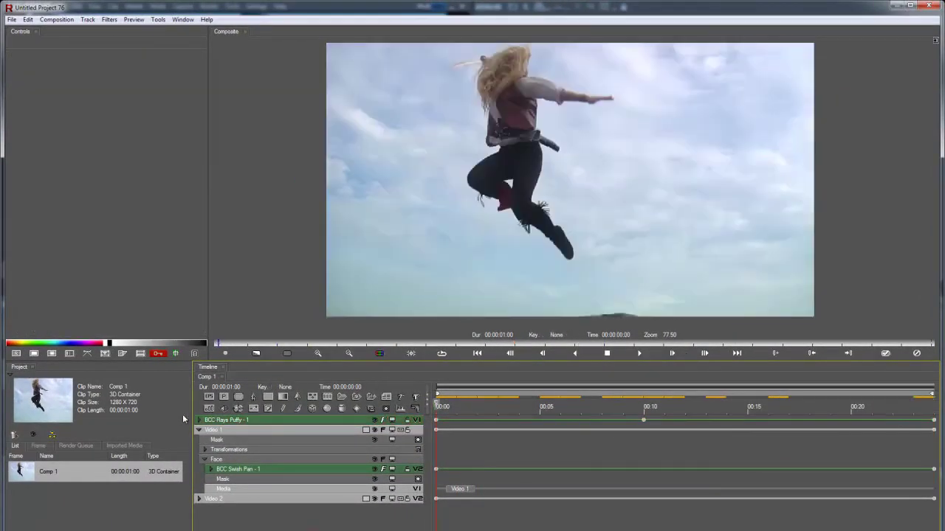
left_click(199, 430)
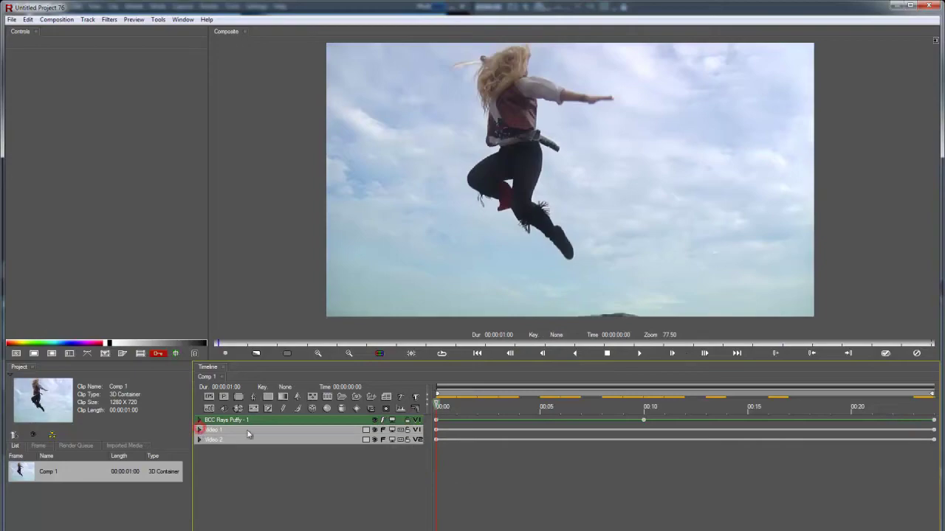
left_click(886, 353)
left_click_drag(293, 335, 487, 336)
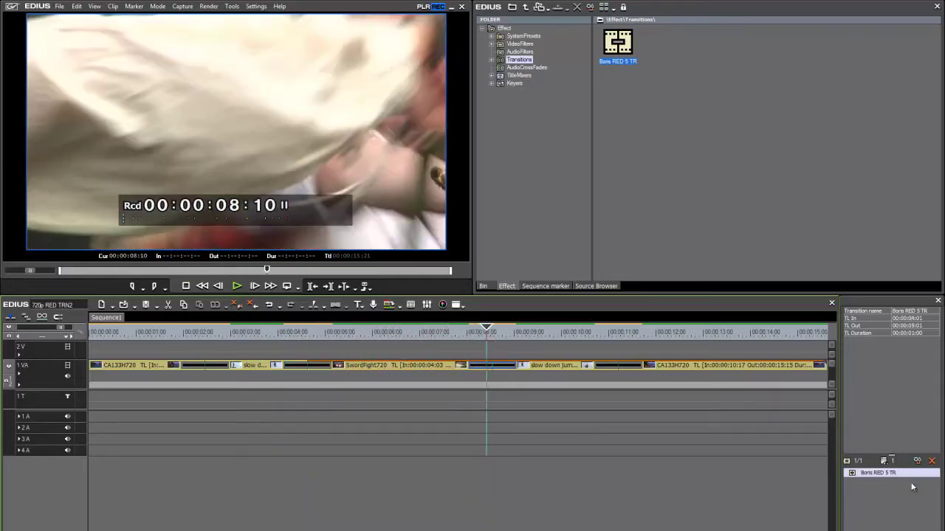
Step: Open the next transition's Boris RED 5 TR effect and add a BCC Lens Transition filter to Video 1
left_click(917, 462)
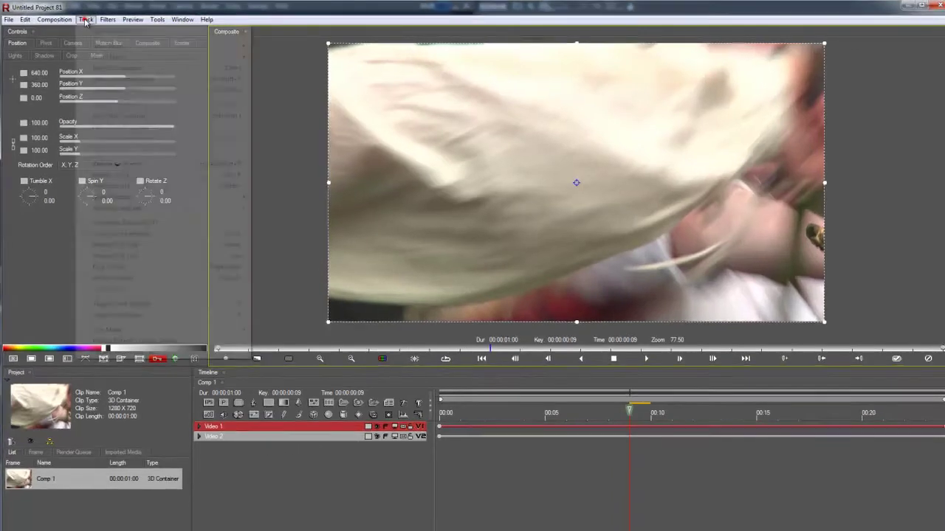
left_click(88, 19)
mouse_move(110, 19)
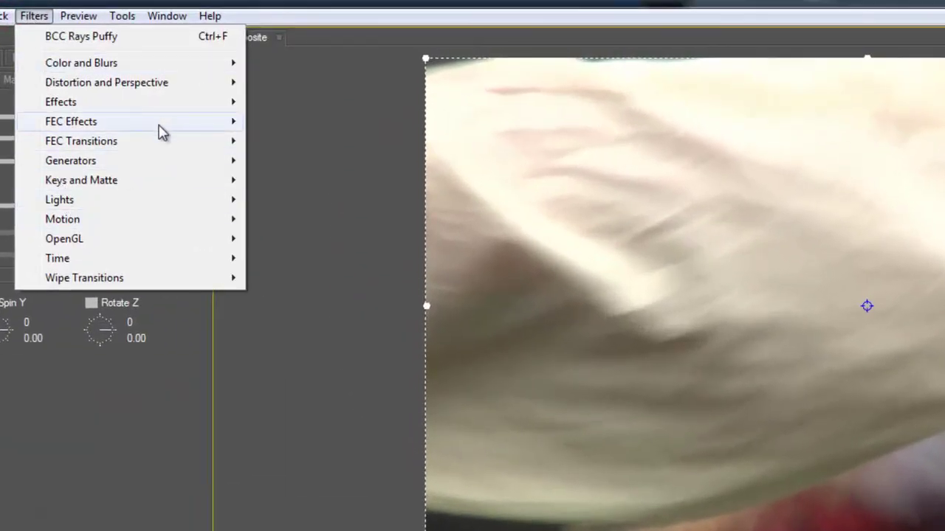
mouse_move(121, 279)
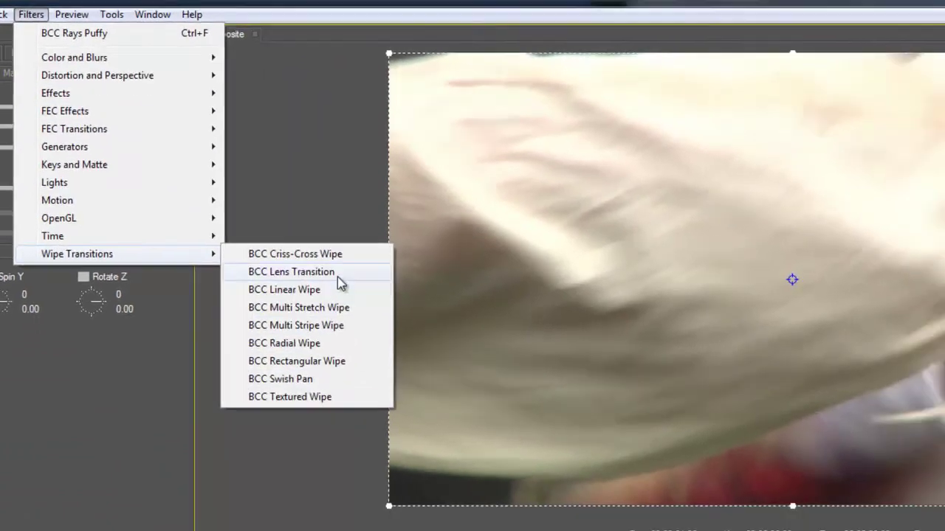
left_click(362, 298)
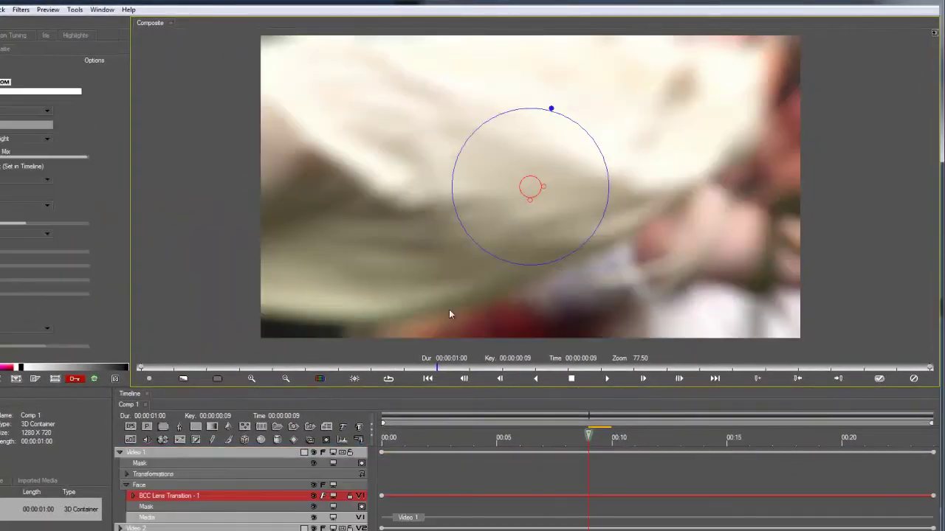
Step: At frame 10, enlarge the lens iris to an Iris Scale of about 66, and scrub back to frame 0
left_click(600, 442)
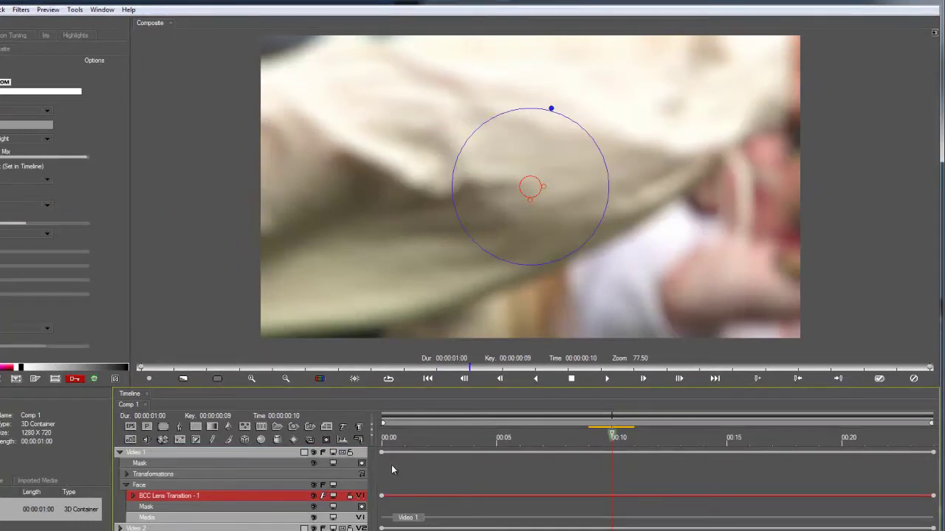
left_click_drag(520, 180, 519, 152)
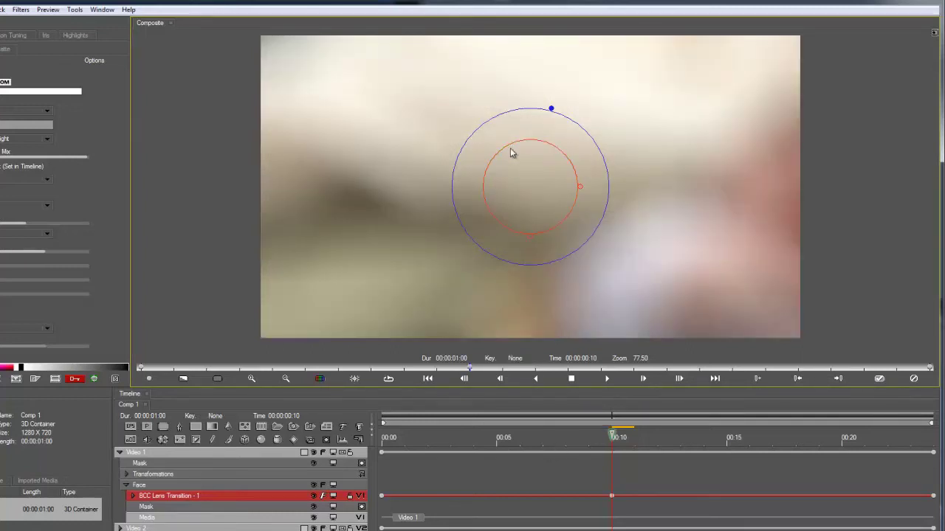
left_click_drag(591, 435, 510, 438)
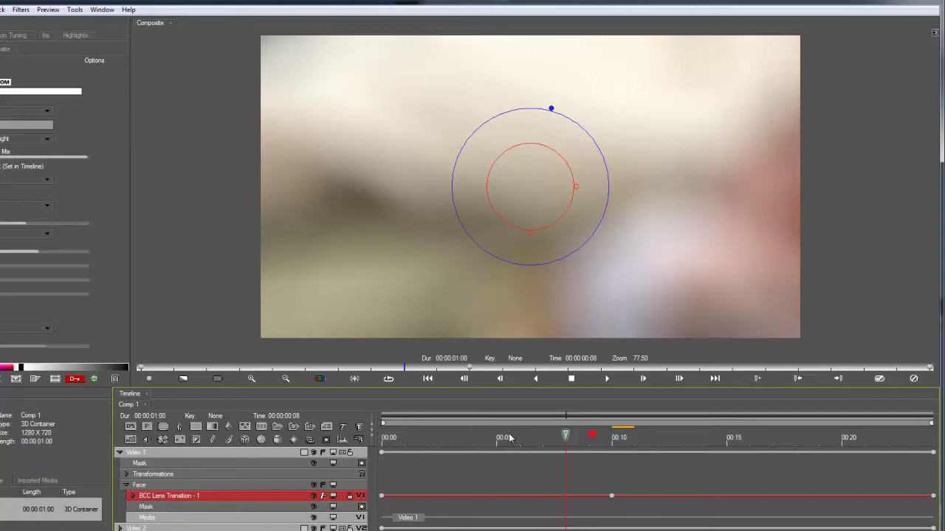
left_click(385, 437)
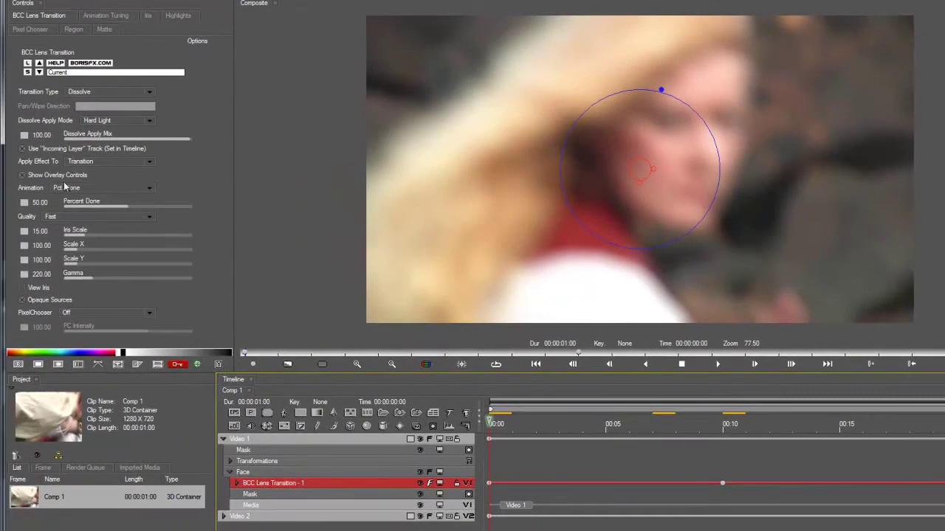
Step: Set the lens transition's Animation to Auto and assign Video 2 as its Incoming Layer
left_click(67, 190)
left_click(73, 191)
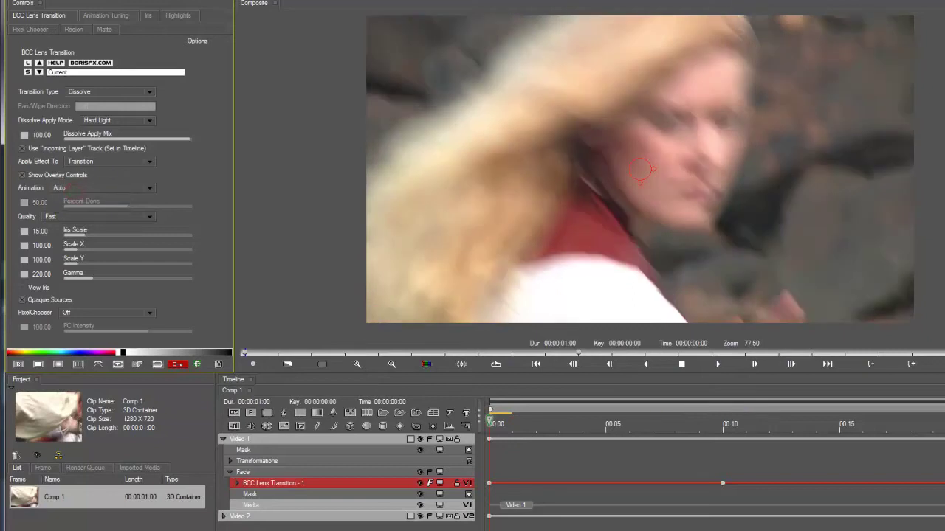
left_click(242, 485)
left_click(269, 493)
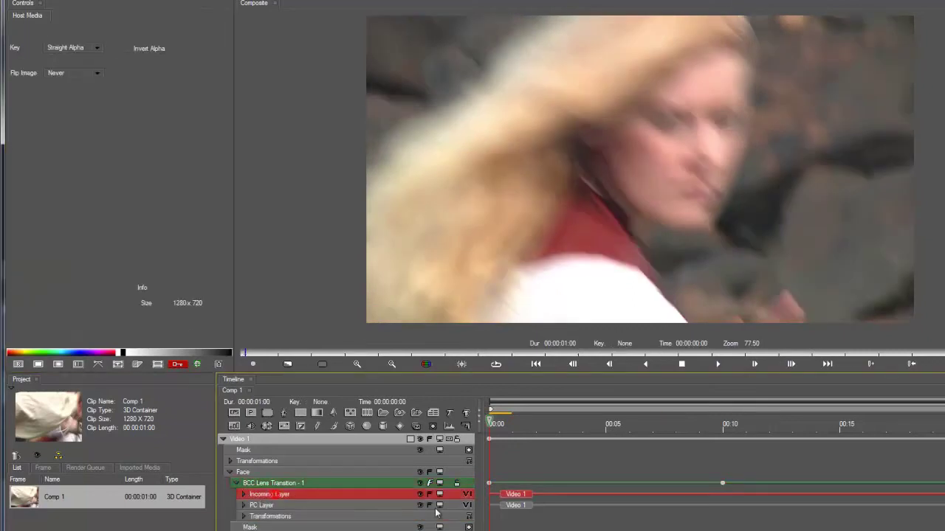
left_click(466, 504)
left_click(492, 481)
left_click(317, 483)
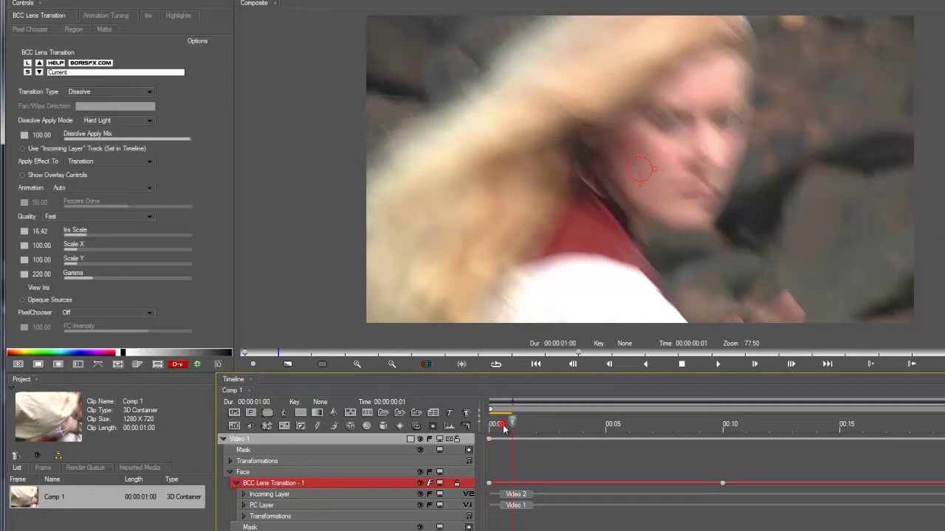
Step: Scrub through the lens transition to review the blurred dissolve into the incoming clip
left_click_drag(504, 428, 944, 430)
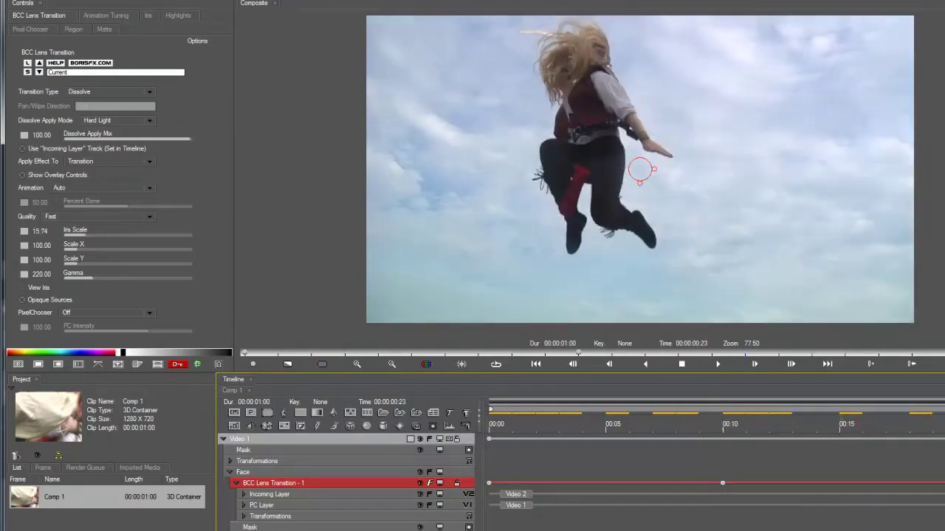
left_click_drag(810, 428, 839, 434)
left_click_drag(913, 435, 936, 437)
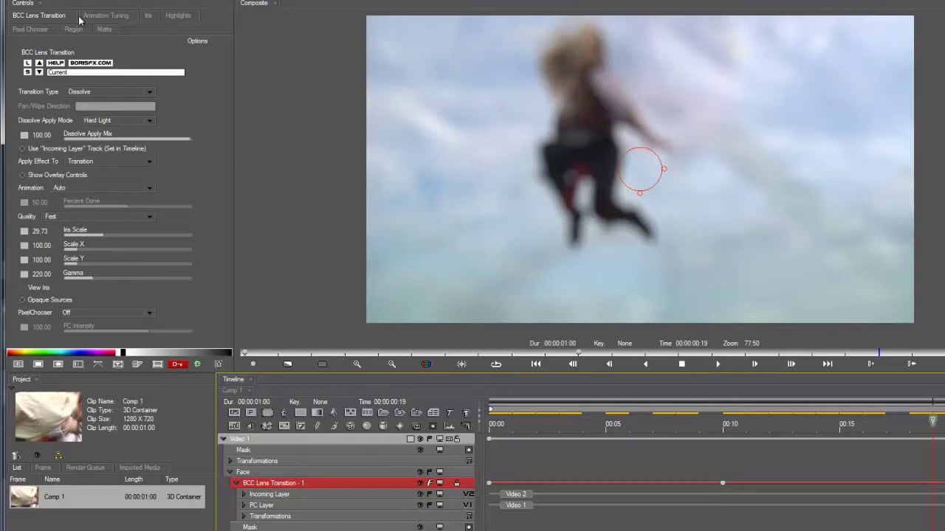
Step: Turn on View Iris, scrub back to frame 0, and change the Iris Shape to 5 Sides
left_click(22, 289)
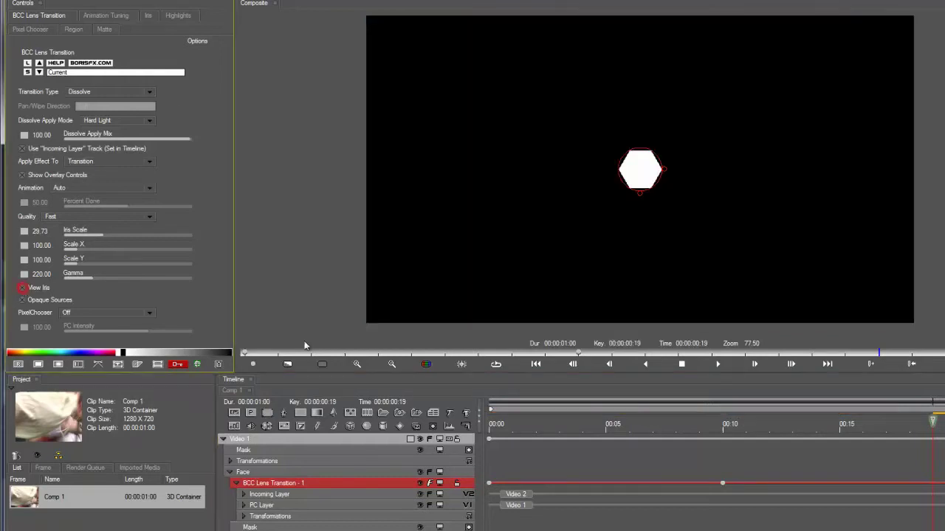
left_click_drag(753, 428, 475, 440)
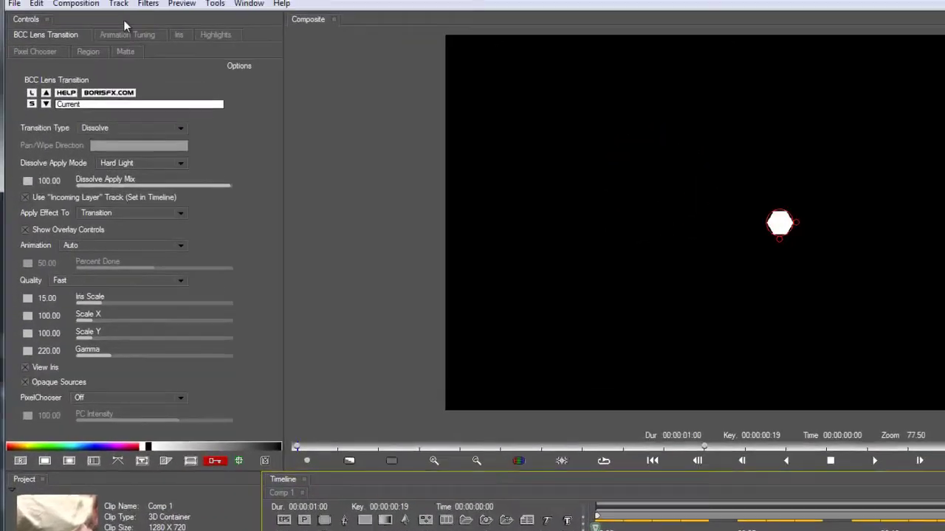
left_click(148, 16)
left_click(100, 94)
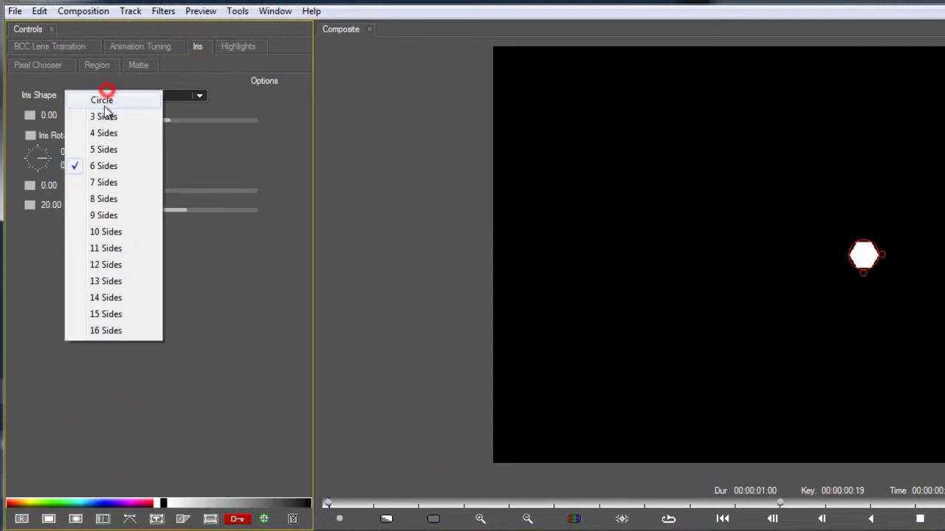
left_click(103, 150)
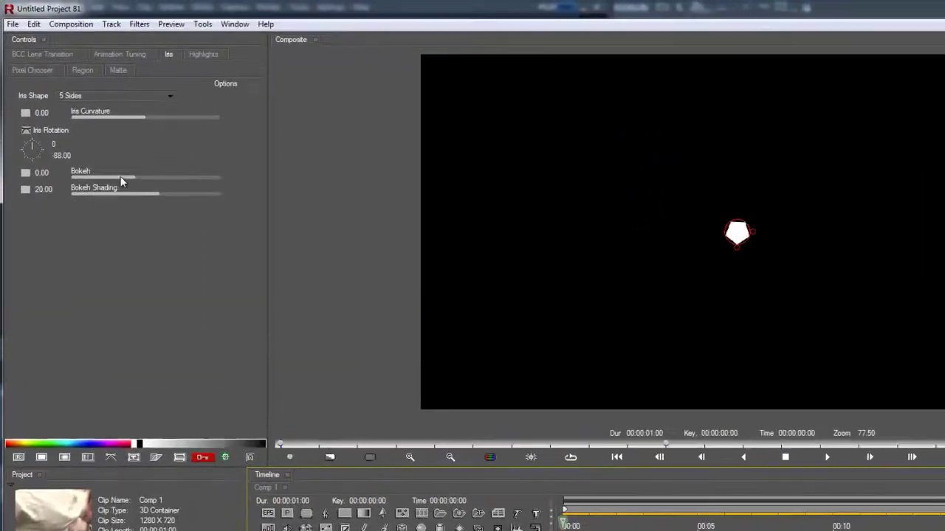
Step: Set the iris Bokeh to -6.25 and make its interpolation Constant
mouse_move(165, 219)
left_mouse_down()
mouse_move(174, 217)
mouse_move(158, 219)
mouse_move(167, 227)
left_mouse_up()
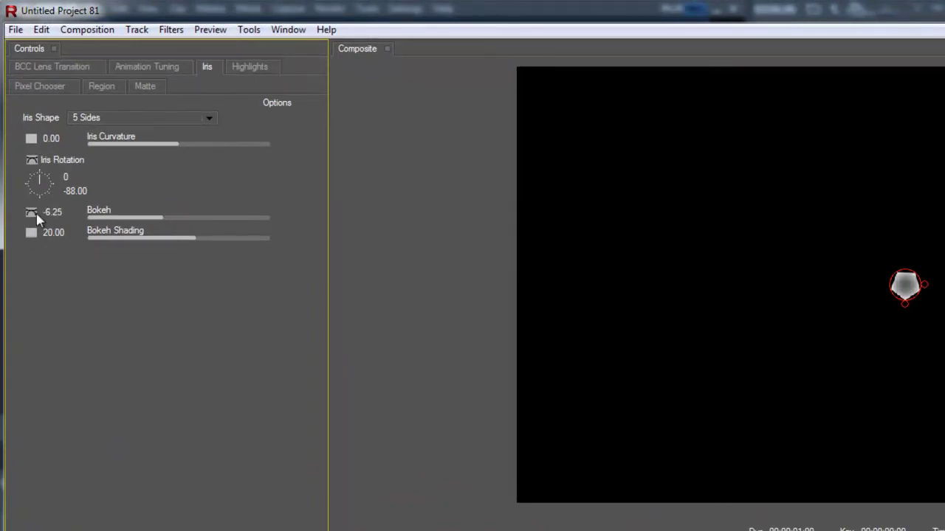
left_click(36, 214)
left_click(54, 234)
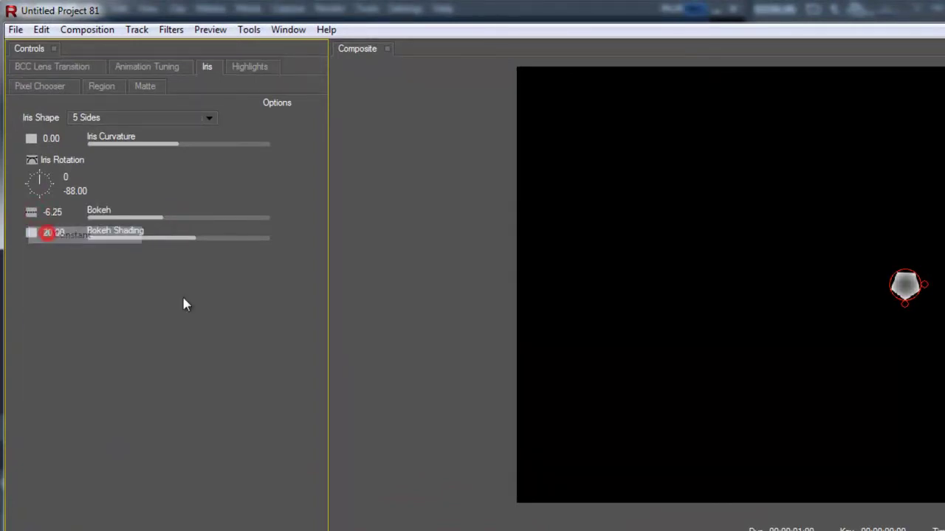
Step: Turn off View Iris and scrub from the start to frame 10 to check the lens blur
left_click(55, 67)
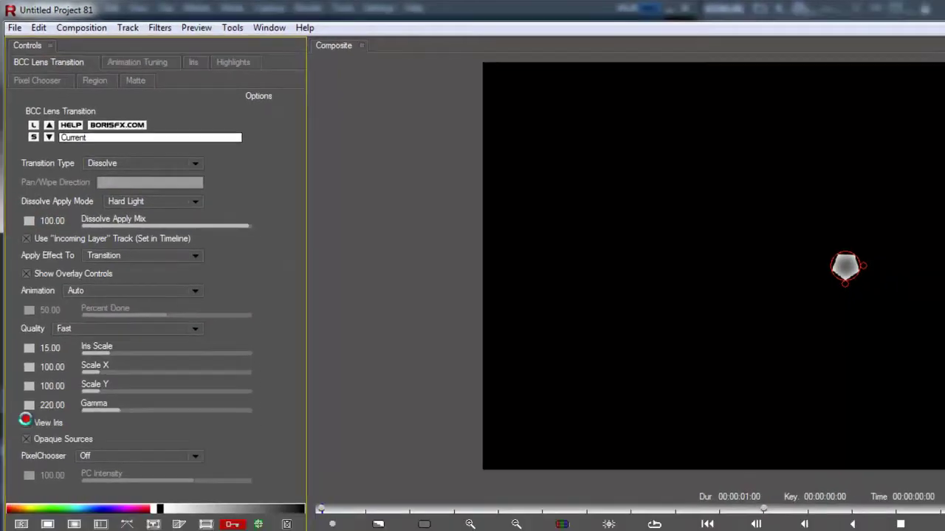
left_click(26, 421)
left_click_drag(510, 454, 716, 481)
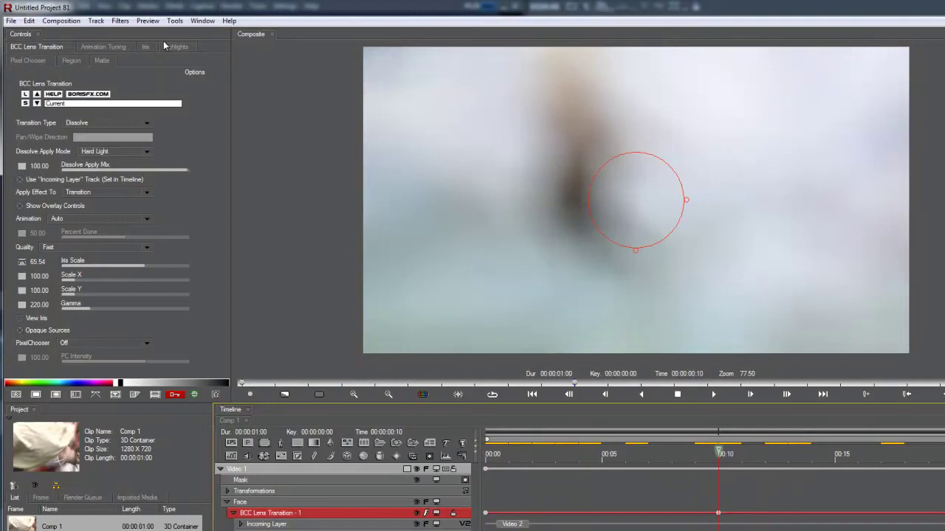
Step: In the lens transition's highlight settings at frame 10, set Highlight Boost to 52.68 and Boost Soften to 22.37
left_click(171, 47)
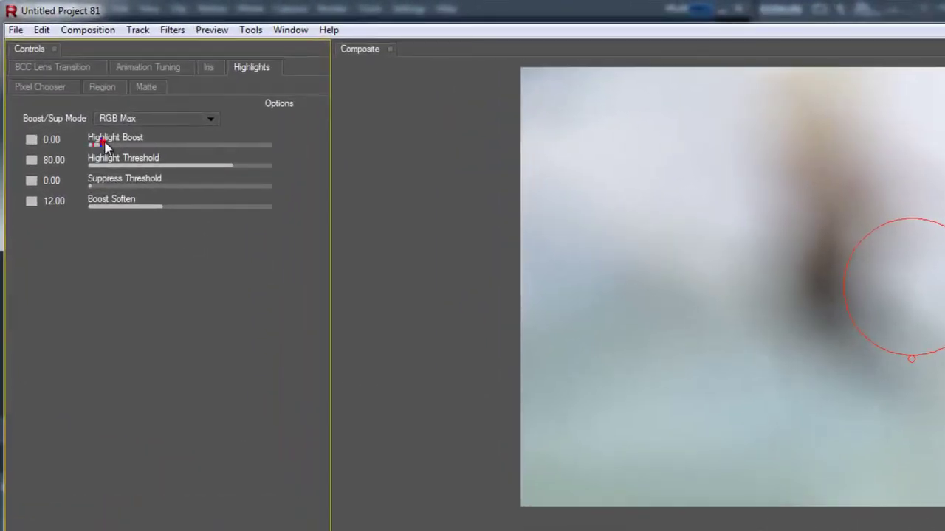
mouse_move(104, 146)
left_mouse_down()
mouse_move(186, 145)
mouse_move(159, 146)
left_mouse_up()
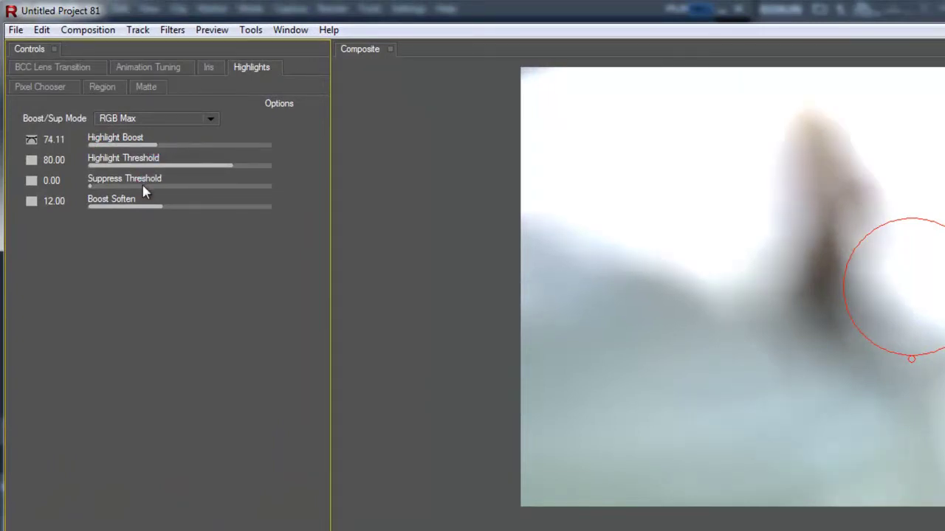
left_click(143, 144)
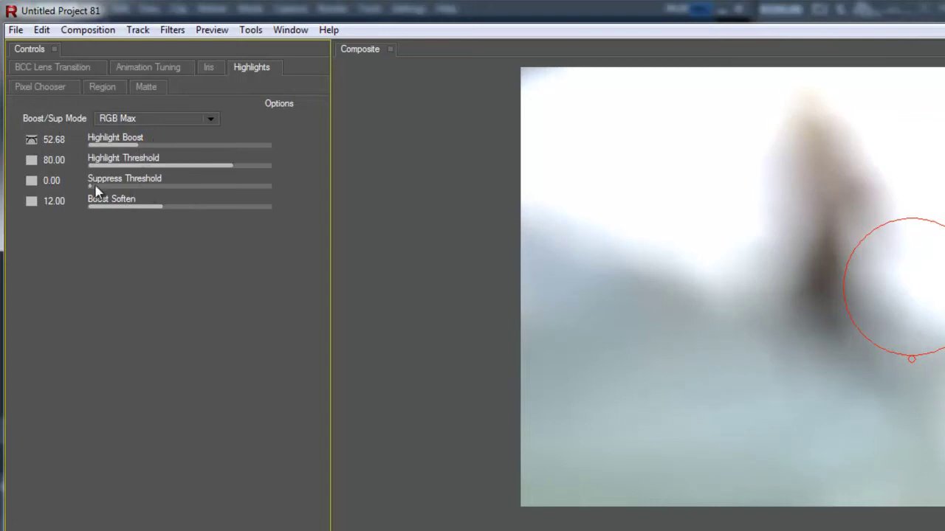
left_click_drag(190, 206, 211, 201)
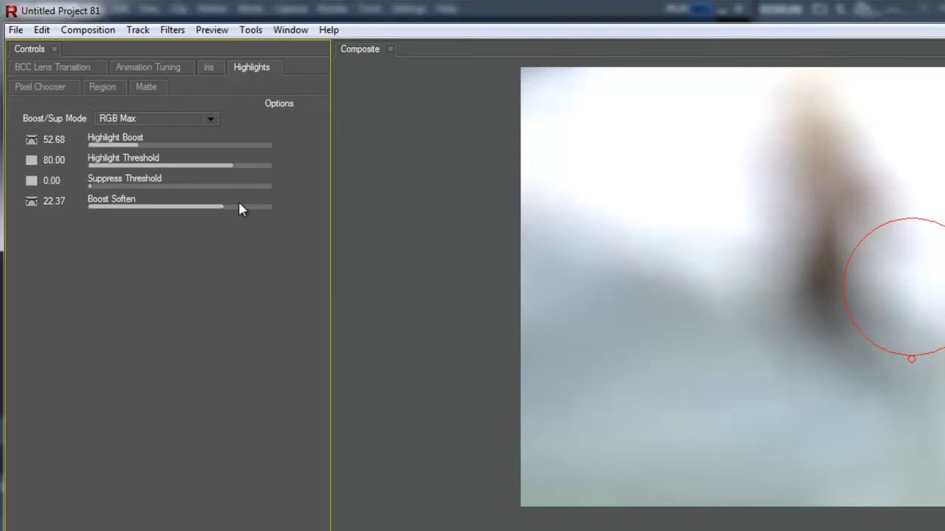
Step: Try RGB Glow as the highlights' Boost/Sup Mode, and return the mode to RGB Max
left_click(145, 117)
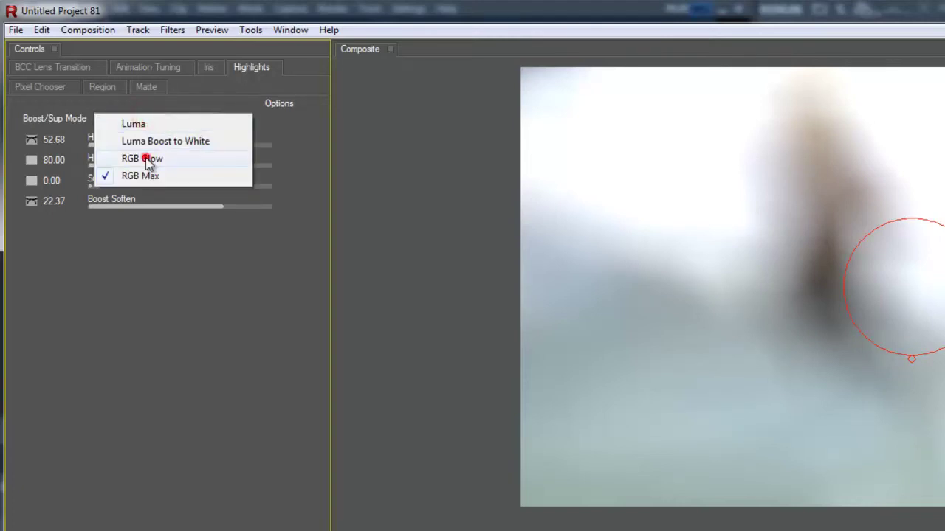
left_click(147, 160)
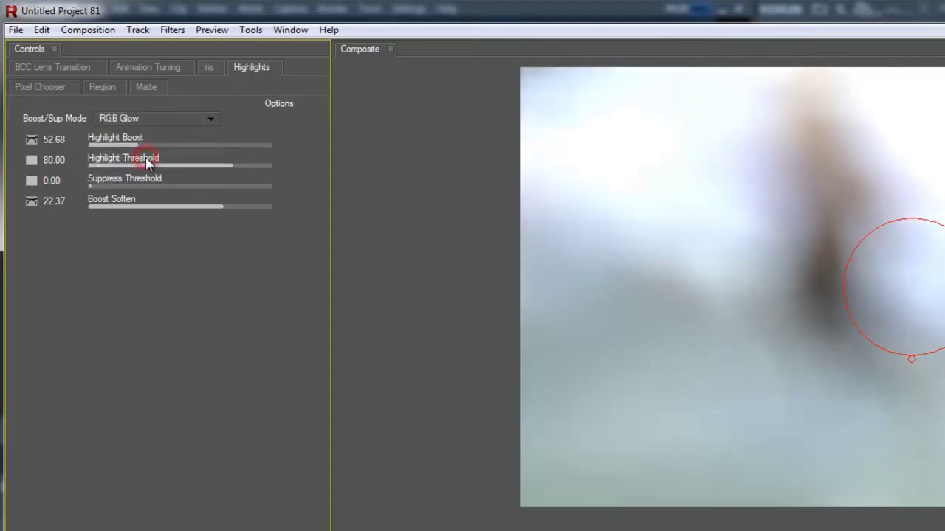
left_click(133, 120)
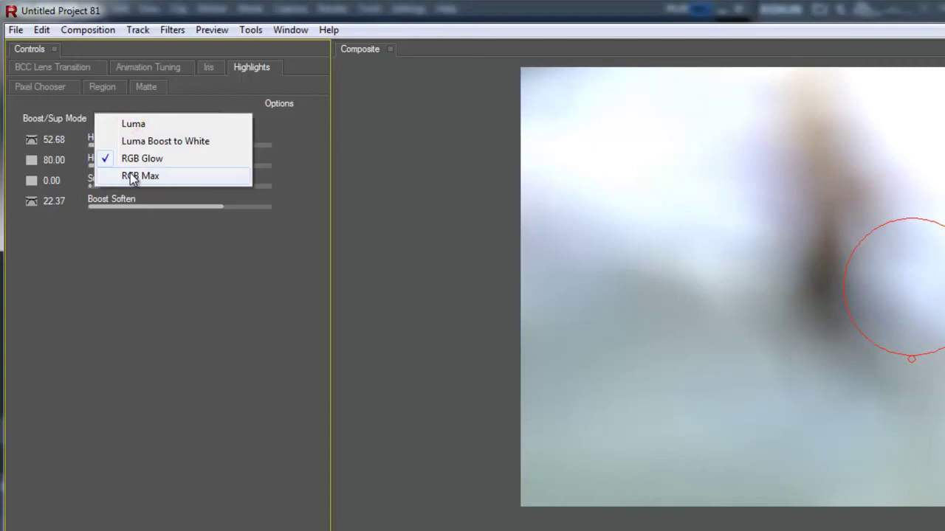
left_click(131, 177)
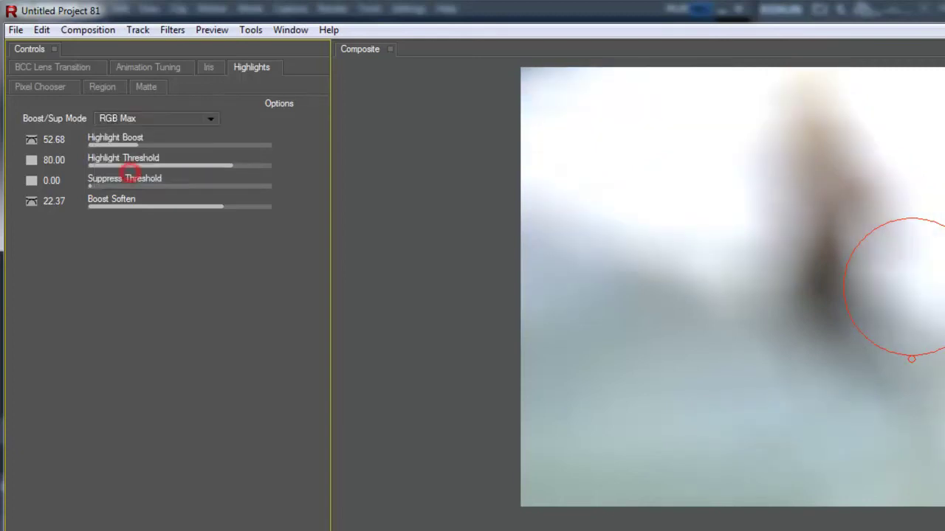
Step: Raise Boost Soften to 30 at frame 10, scrub through the transition to check the highlights, and return to the main lens transition settings
left_click_drag(255, 206, 291, 207)
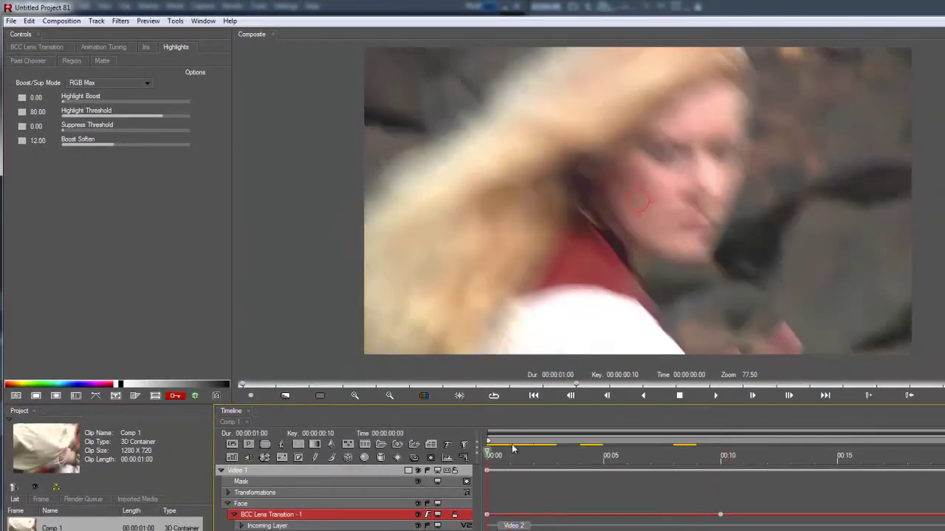
left_click_drag(513, 449, 789, 455)
left_click_drag(895, 465, 763, 468)
left_click(720, 473)
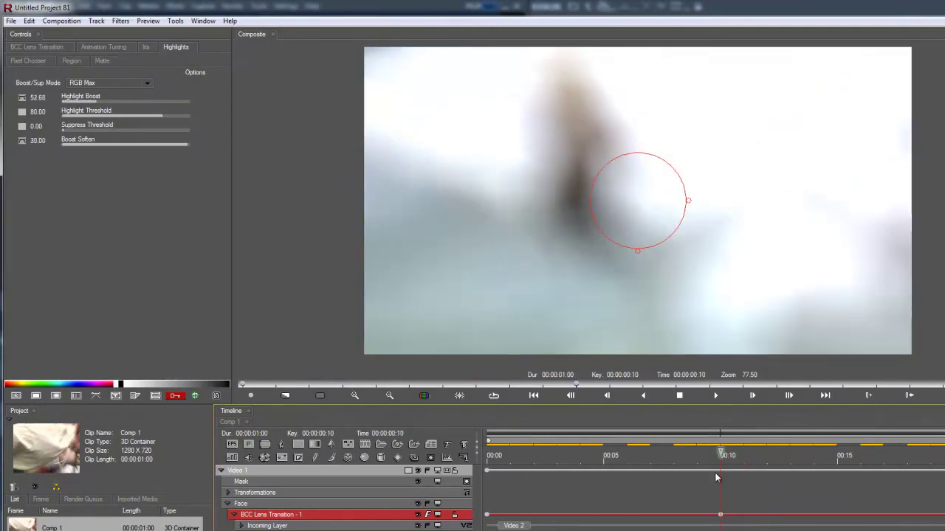
left_click(34, 46)
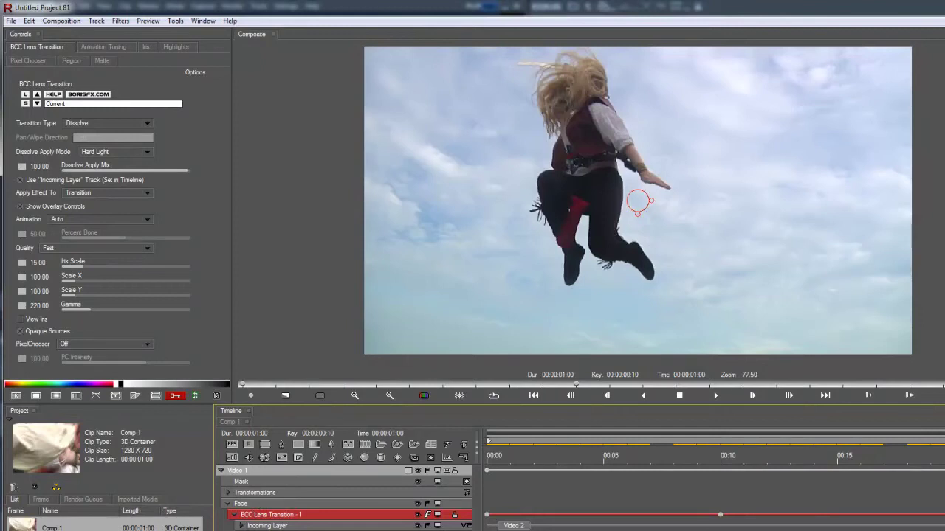
Step: Add the BCC Lens Flare Adv filter to Video 1 and place its light source beside the hair, about X 376, Y 43, at the last frame
left_click(265, 474)
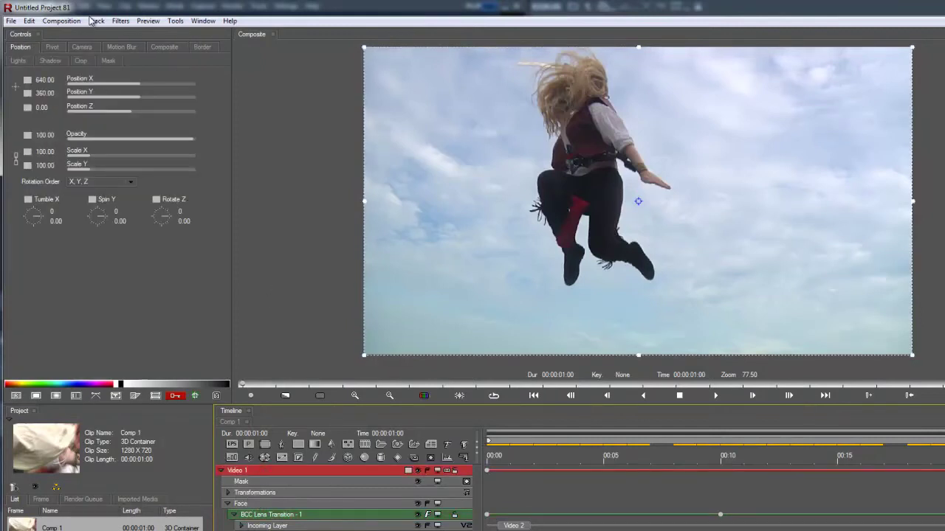
left_click(121, 21)
mouse_move(180, 138)
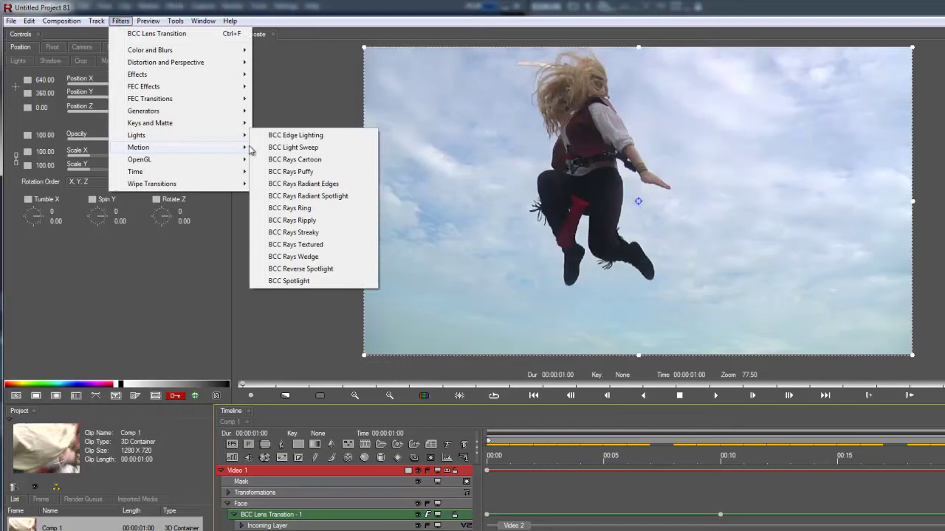
mouse_move(196, 160)
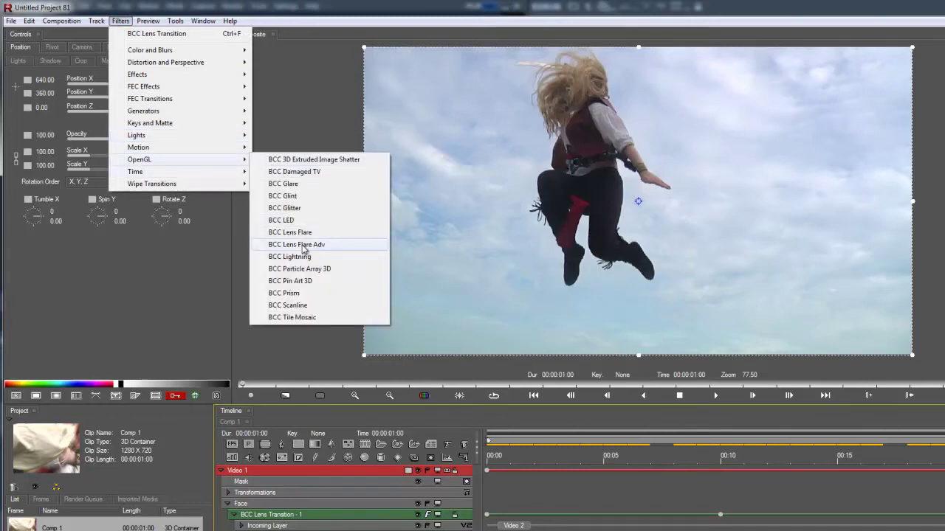
left_click(303, 246)
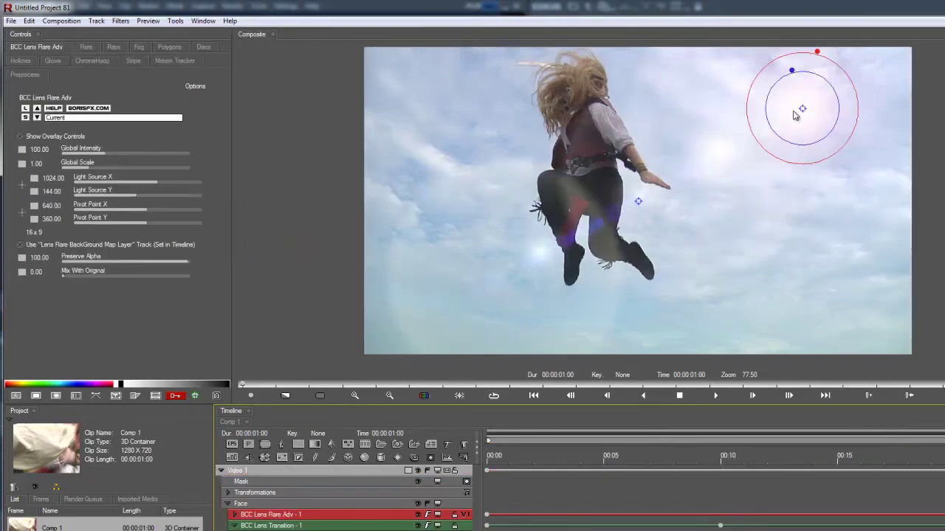
left_click_drag(802, 109, 526, 62)
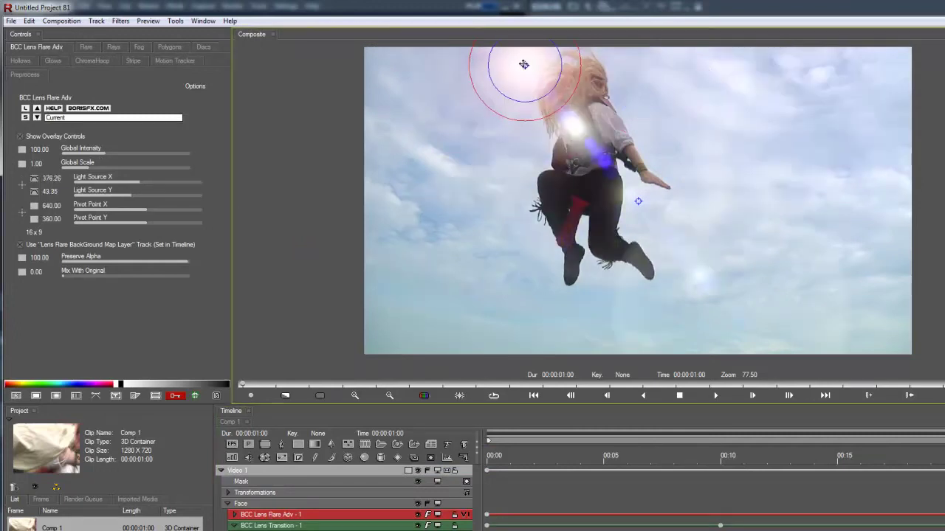
Step: At frame 0, move the flare's light source onto the neck beside the face and shrink its global scale to almost nothing
left_click(495, 445)
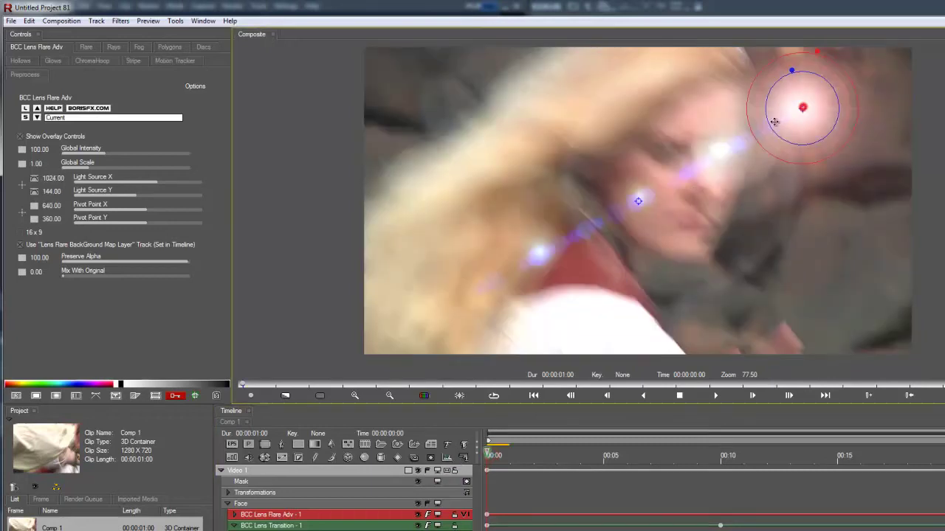
left_click_drag(803, 106, 597, 220)
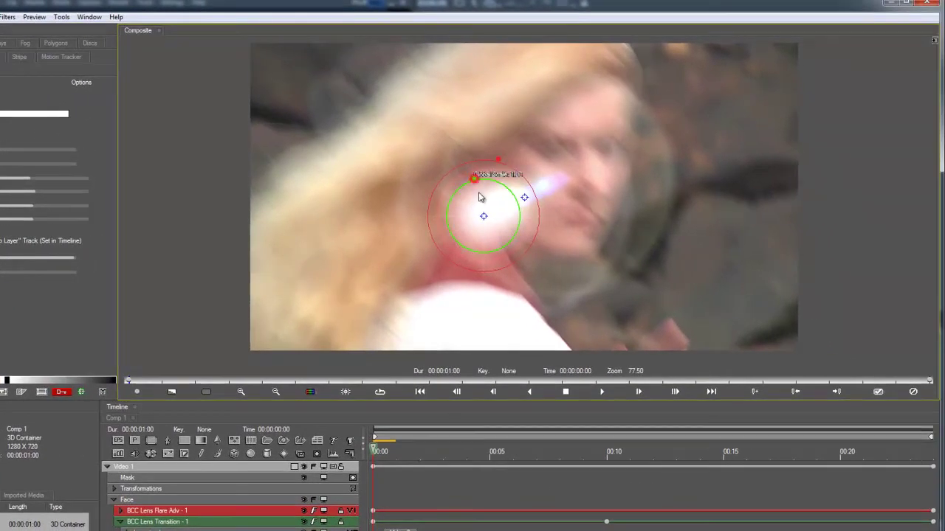
left_click_drag(480, 197, 482, 214)
Step: At the transition's last frame, shrink the lens flare's global scale to a tiny circle around its light source
left_click(887, 450)
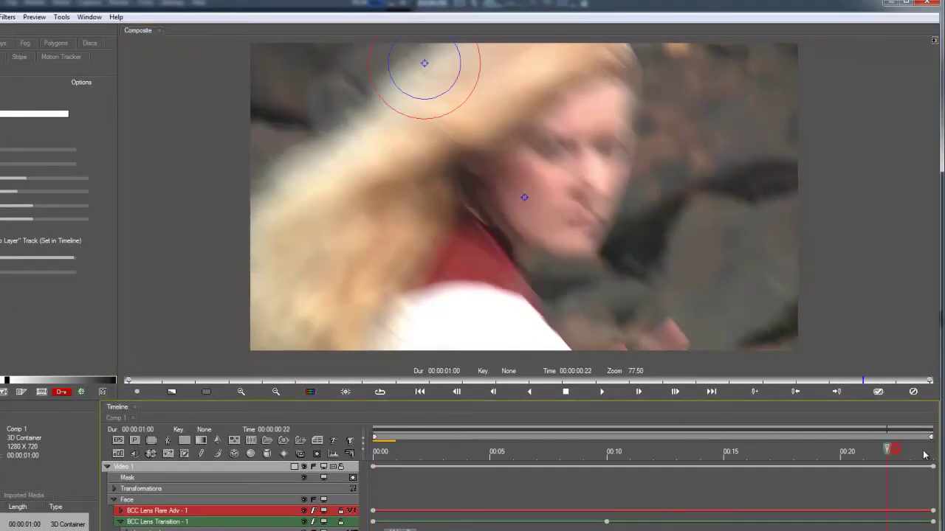
left_click(939, 455)
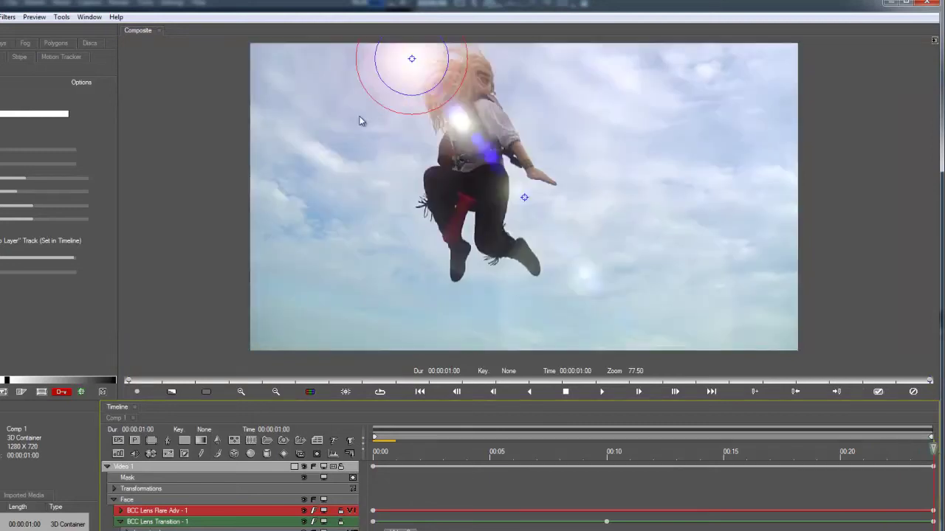
left_click_drag(399, 94, 406, 64)
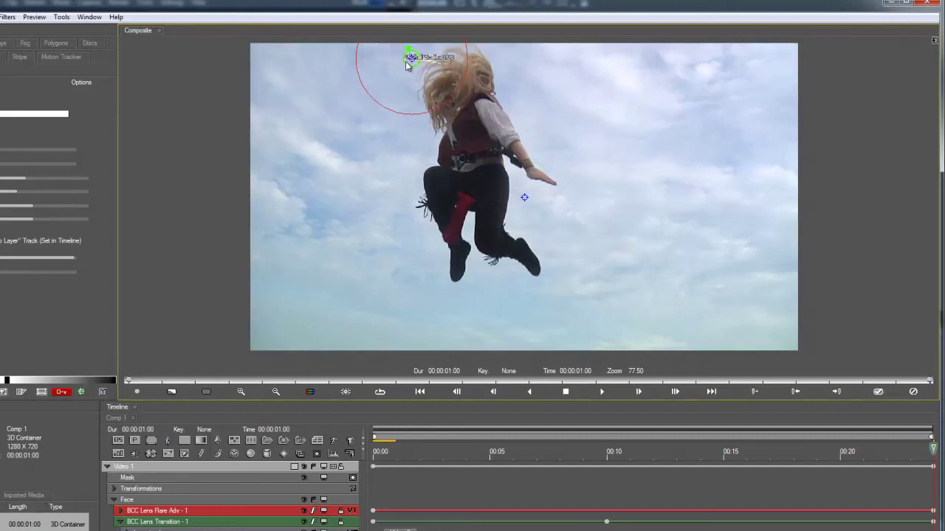
Step: At frame 10, enlarge the flare to a global scale of about 0.76 and move its light source up beside the blurred hair
left_click(607, 450)
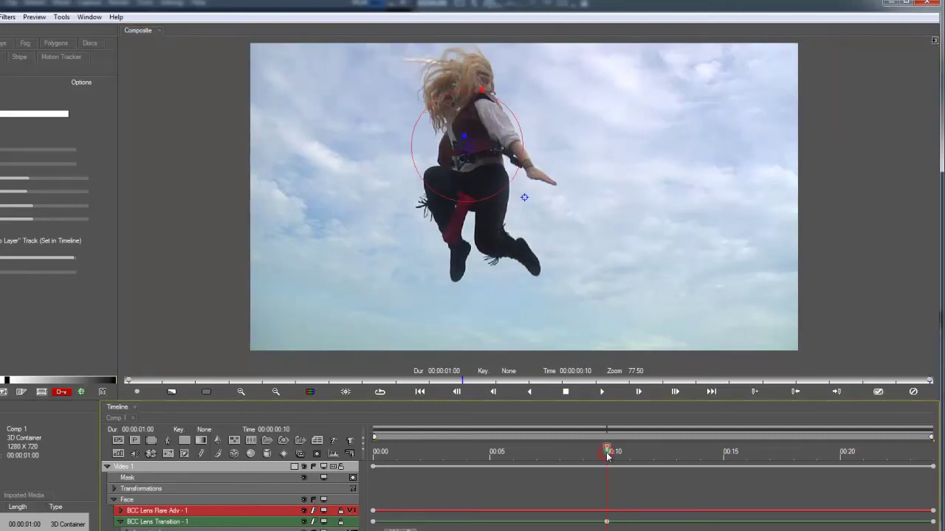
left_click_drag(463, 136, 464, 100)
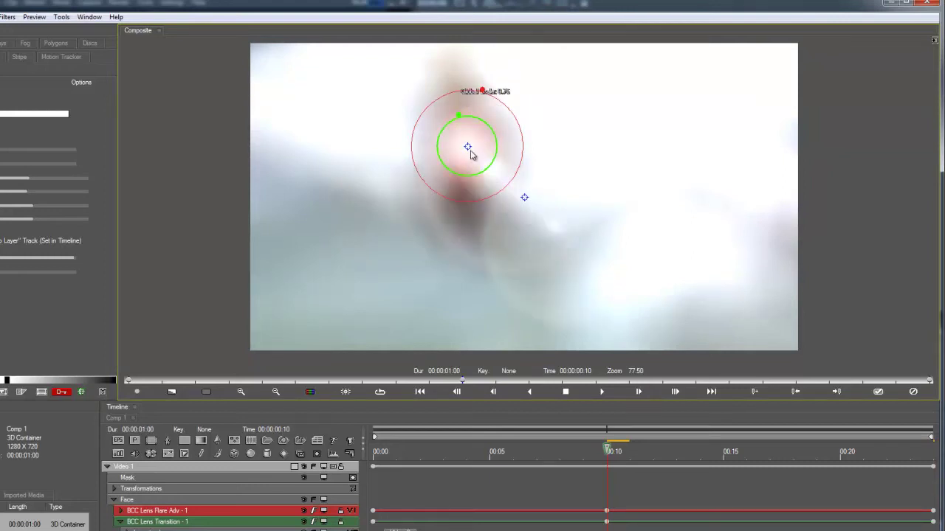
left_click_drag(467, 147, 435, 90)
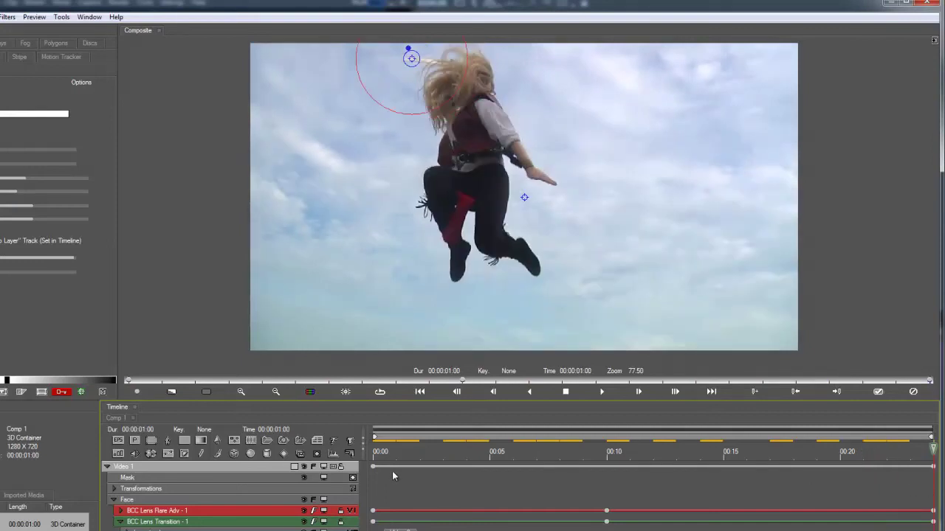
Step: Scrub through the combined lens blur and flare, apply the effect, and check the finished transition on the EDIUS timeline
key("Escape")
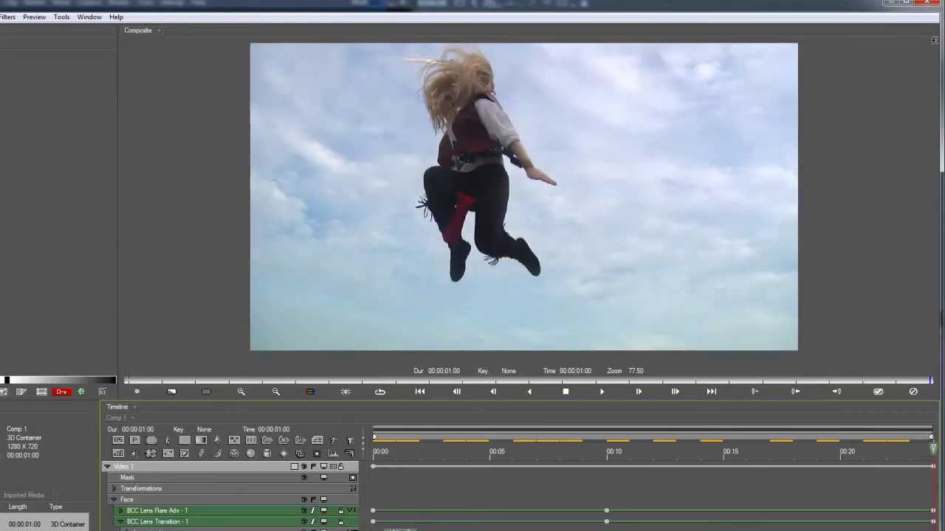
left_click_drag(425, 455, 663, 463)
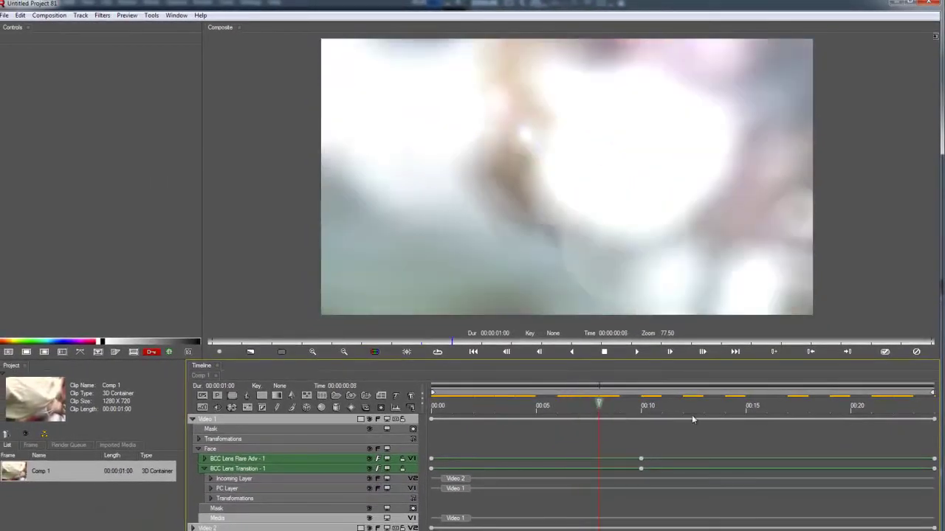
key("Right")
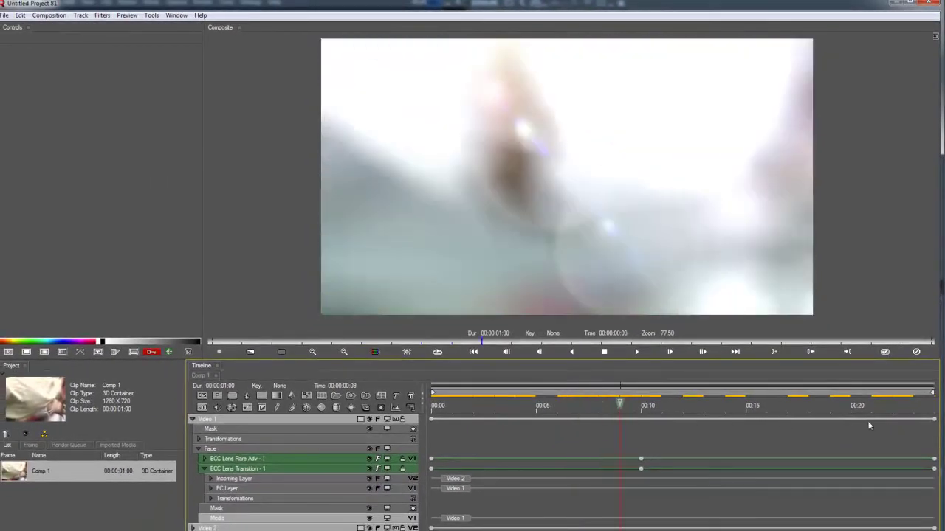
left_click(868, 425)
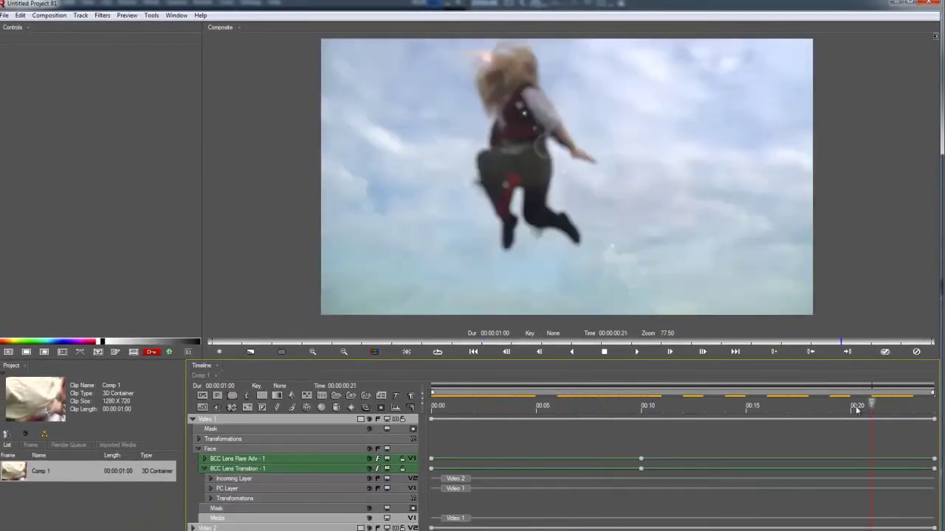
left_click(887, 353)
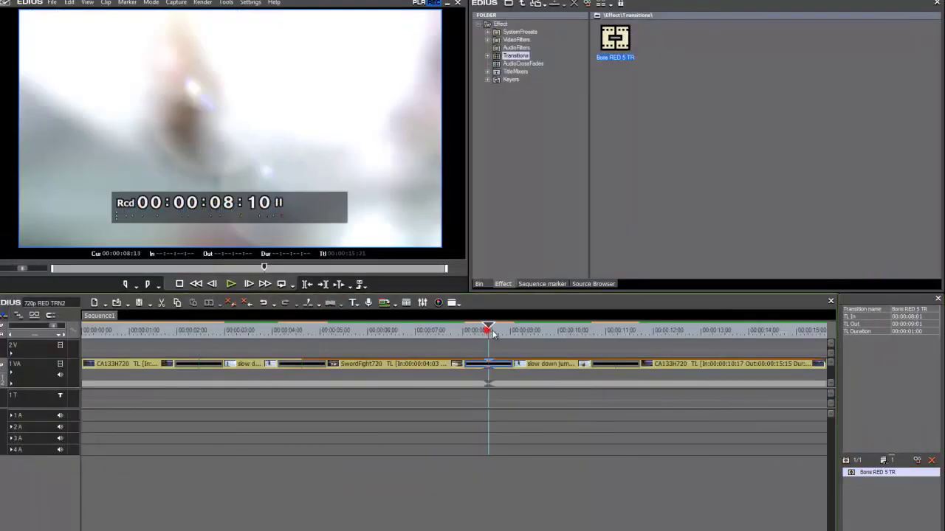
left_click(504, 334)
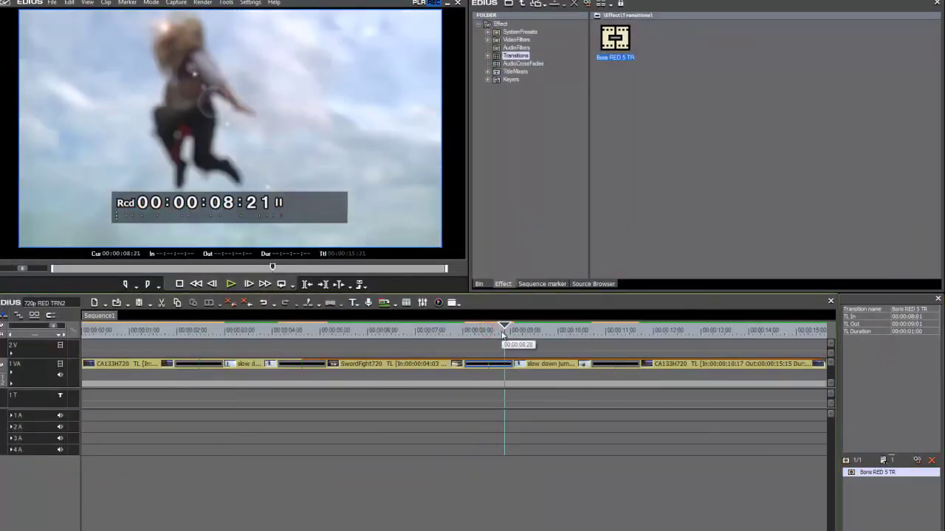
Step: Move to the last transition on the timeline, around 00:00:11:05, and open its Boris RED setup
left_click_drag(504, 336, 616, 336)
left_click(611, 366)
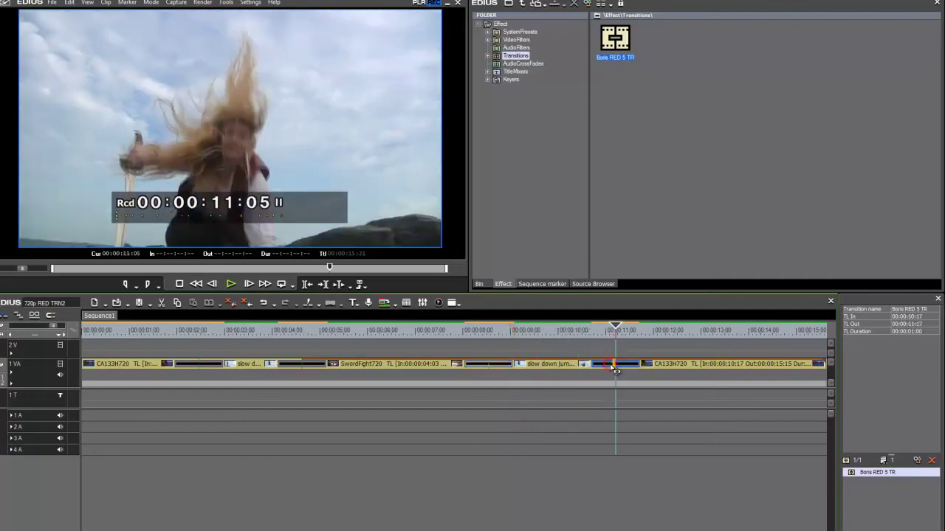
left_click(918, 463)
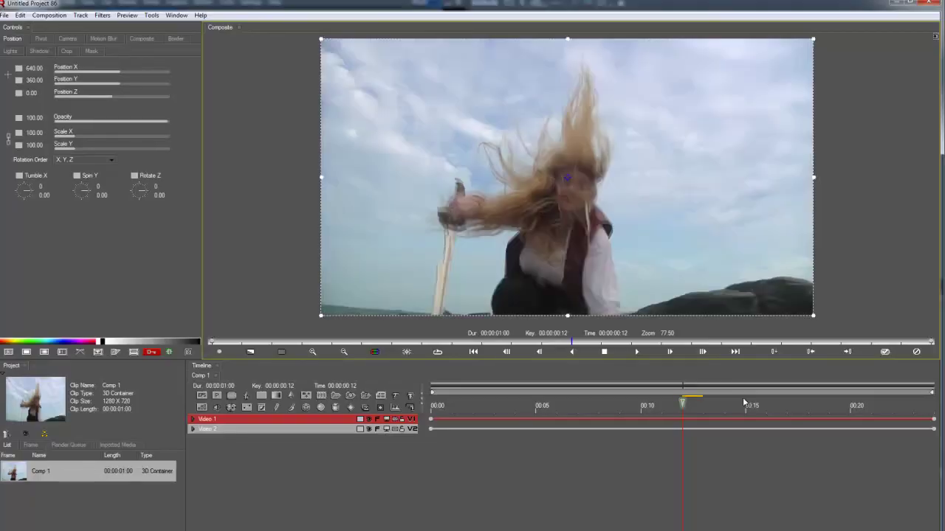
Step: Open the Library Browser, dock it beside the Controls window, and widen both areas so their contents are readable
left_click(311, 429)
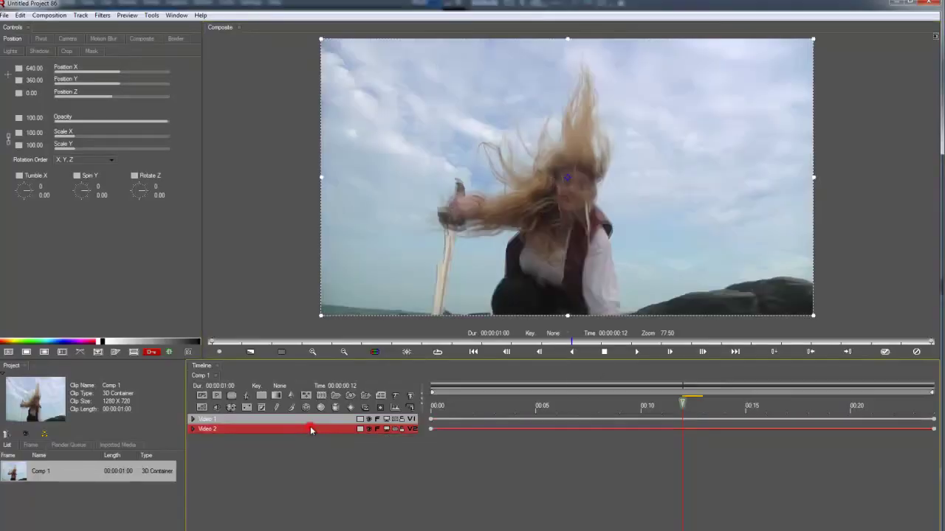
left_click(314, 420)
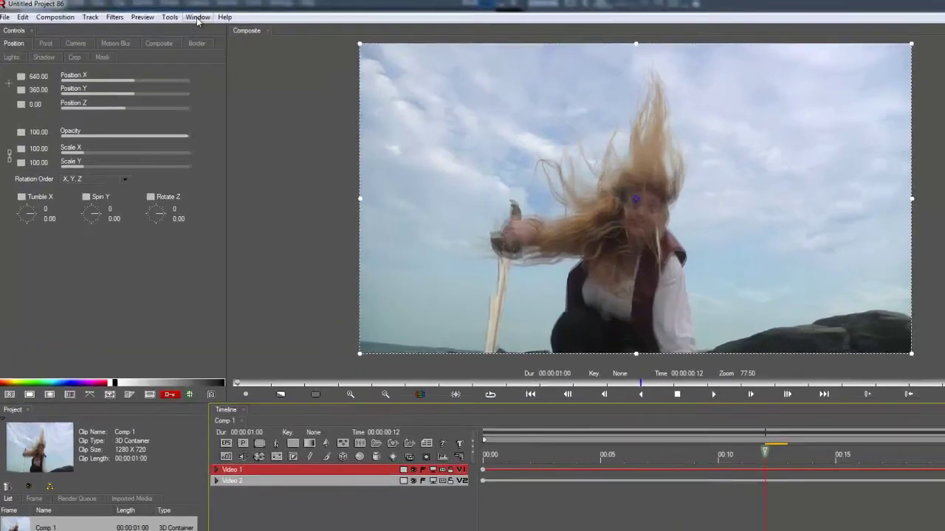
left_click(176, 14)
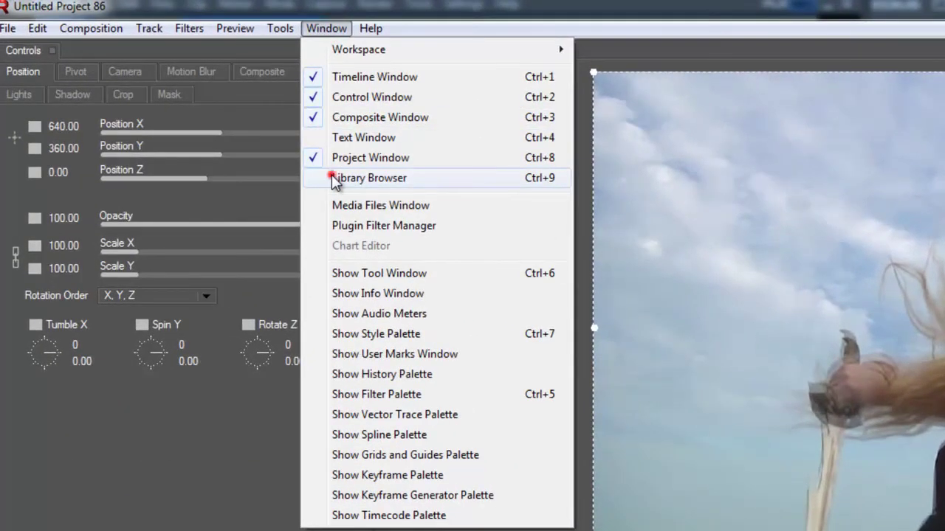
left_click(334, 180)
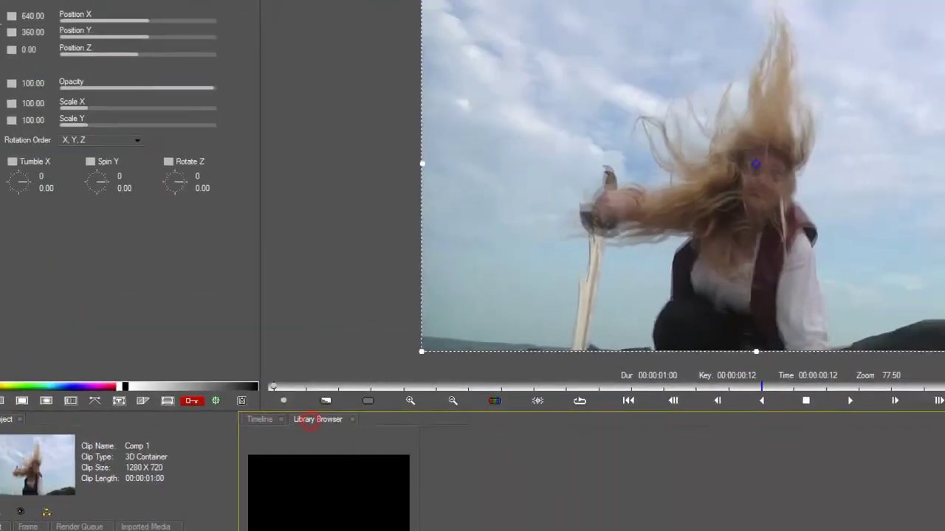
left_click_drag(318, 240, 11, 331)
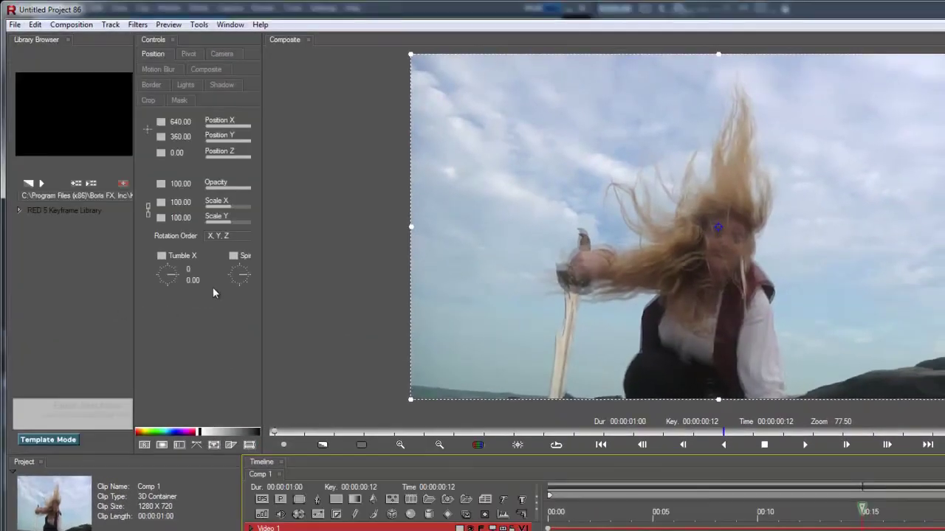
left_click_drag(261, 290, 426, 300)
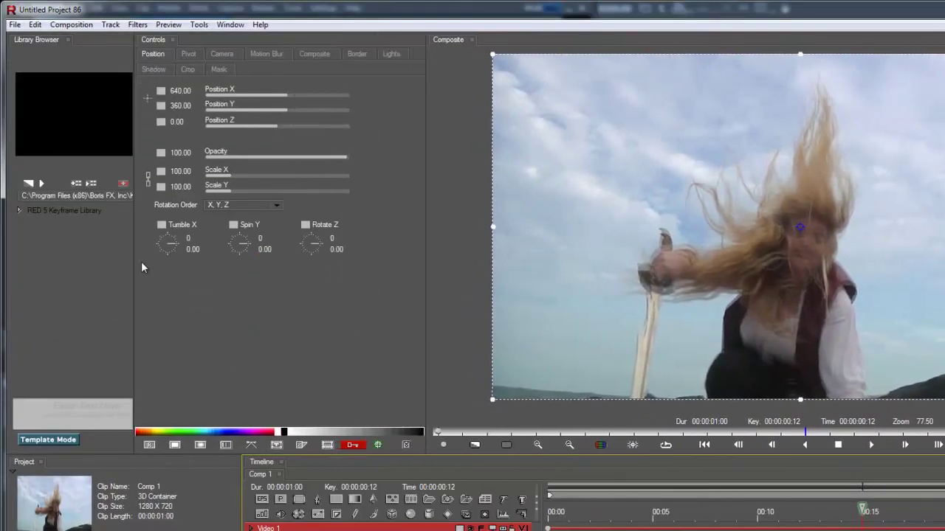
left_click_drag(136, 262, 328, 268)
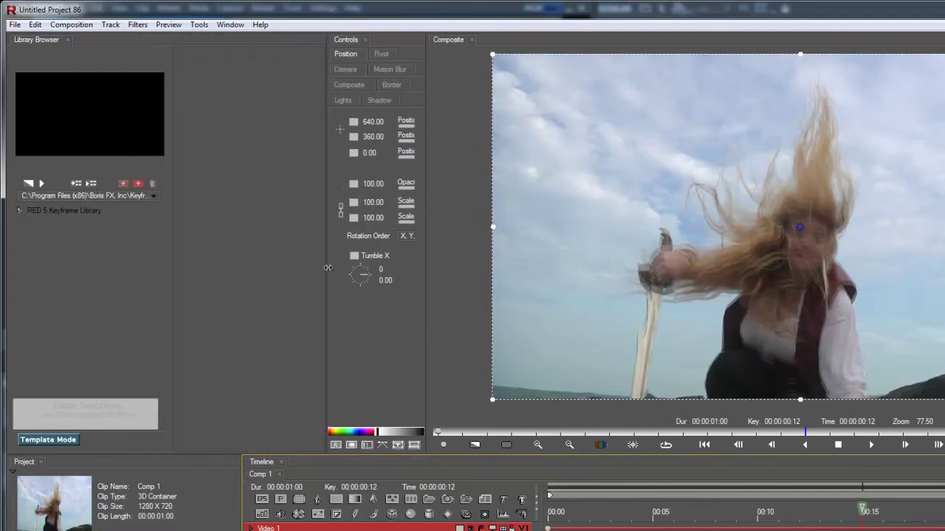
Step: Show the Designer Transitions presets from the RED 5 Keyframe Library and widen the browser to fit three columns of thumbnails
left_click(19, 211)
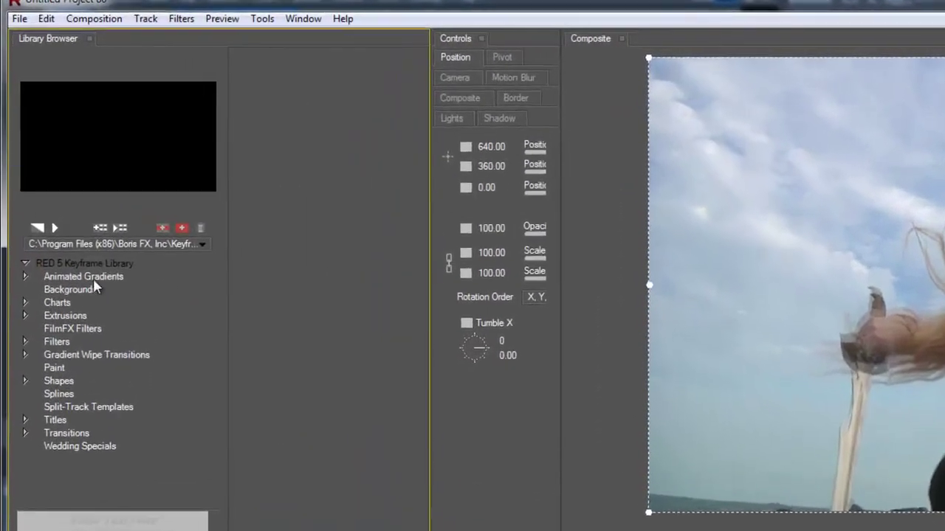
left_click(62, 441)
left_click(25, 441)
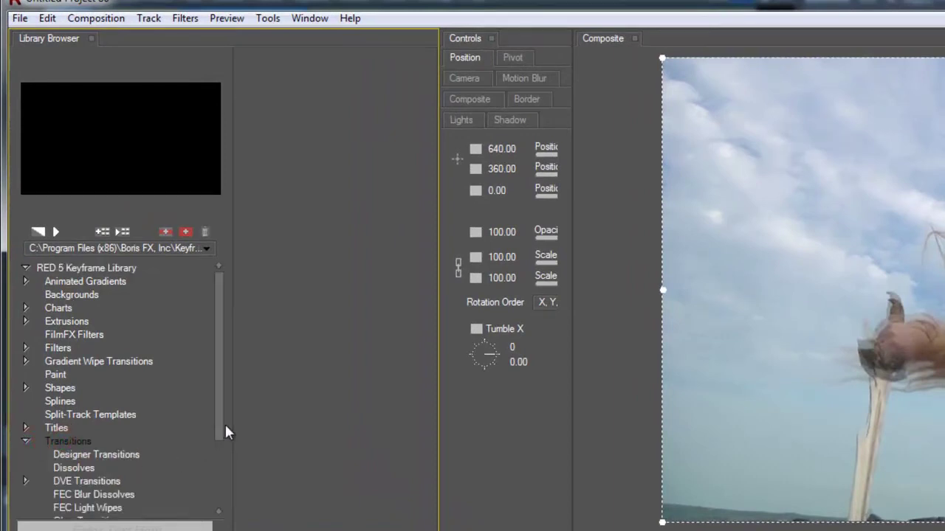
left_click_drag(218, 432, 218, 489)
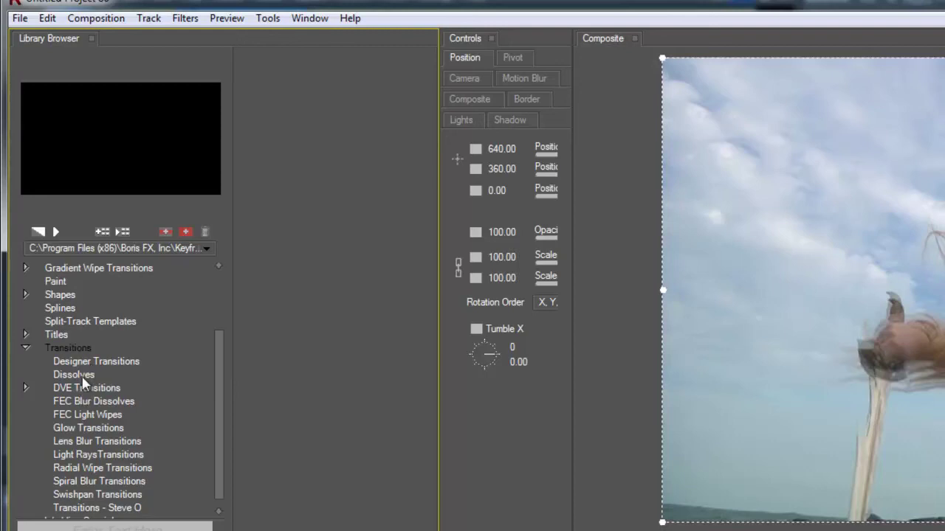
left_click(88, 362)
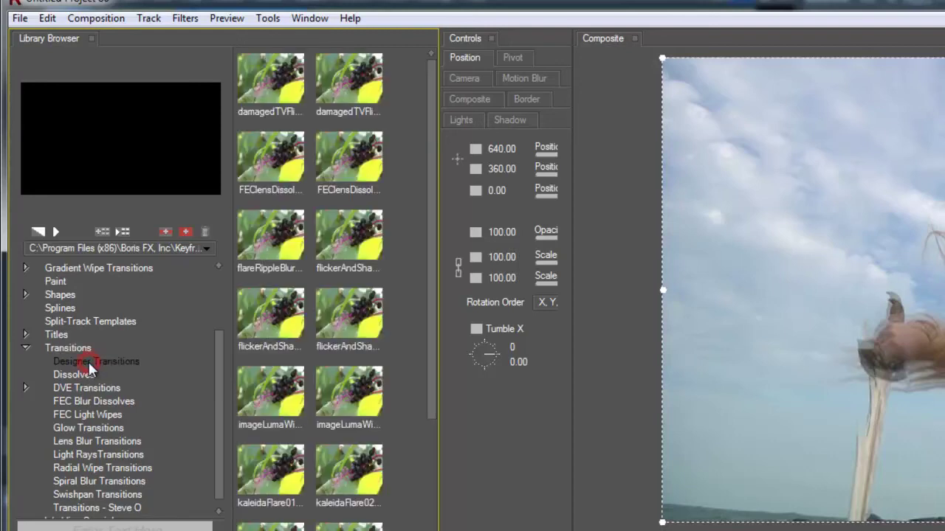
left_click(433, 393)
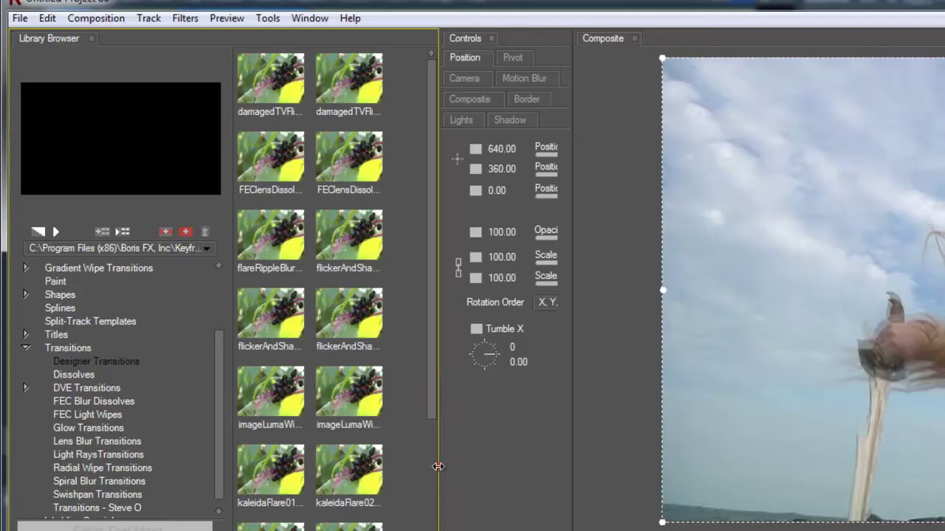
left_click_drag(439, 466, 511, 468)
Step: Preview the kaleidaFlare01, flickerAndShake3 and FEClensDissolveSoftScaleMult presets in the Library Browser
left_click(364, 326)
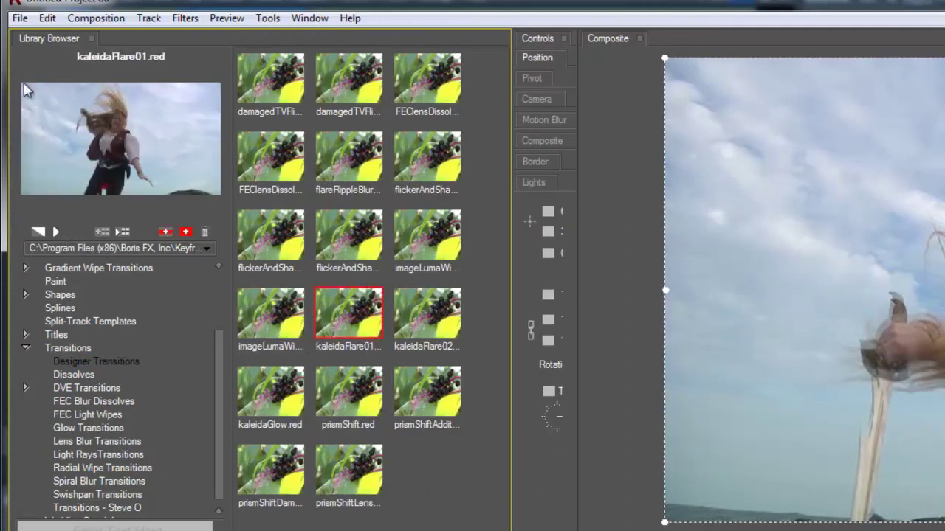
left_click(57, 233)
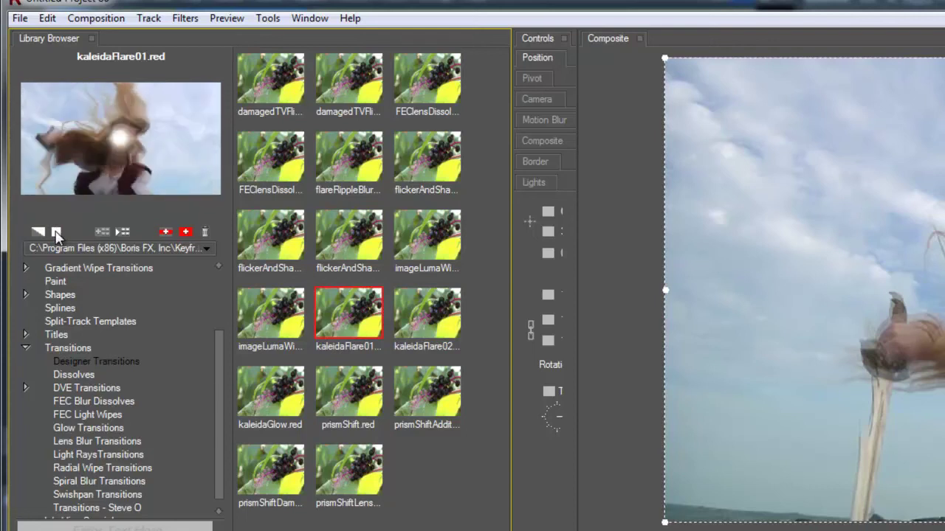
left_click(56, 233)
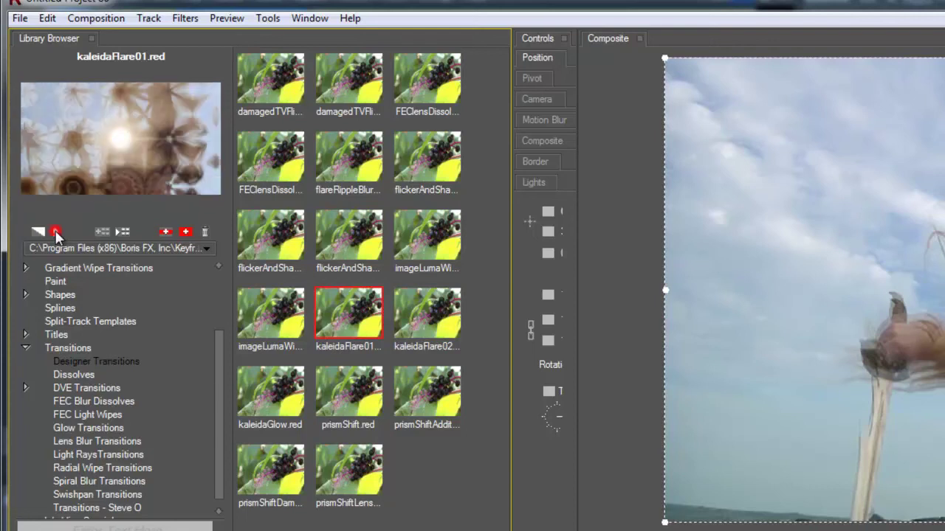
left_click(333, 240)
left_click(55, 230)
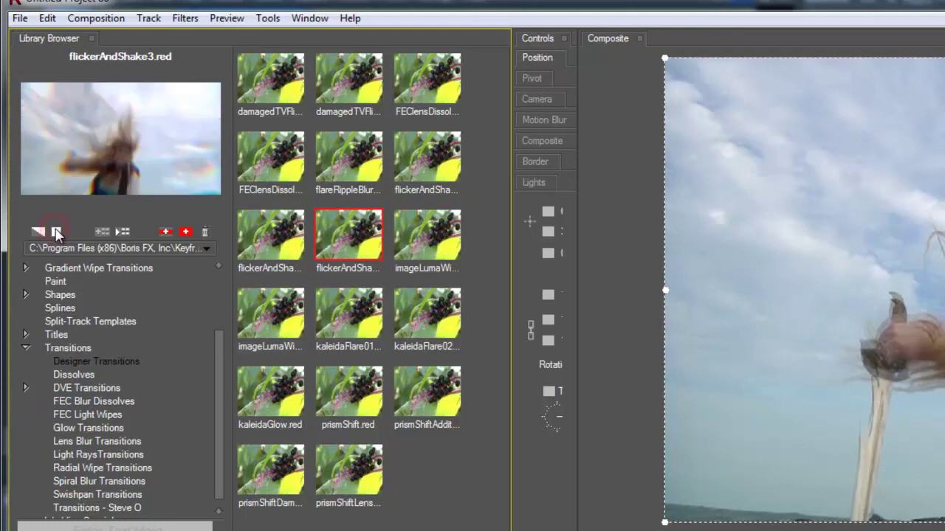
left_click(267, 155)
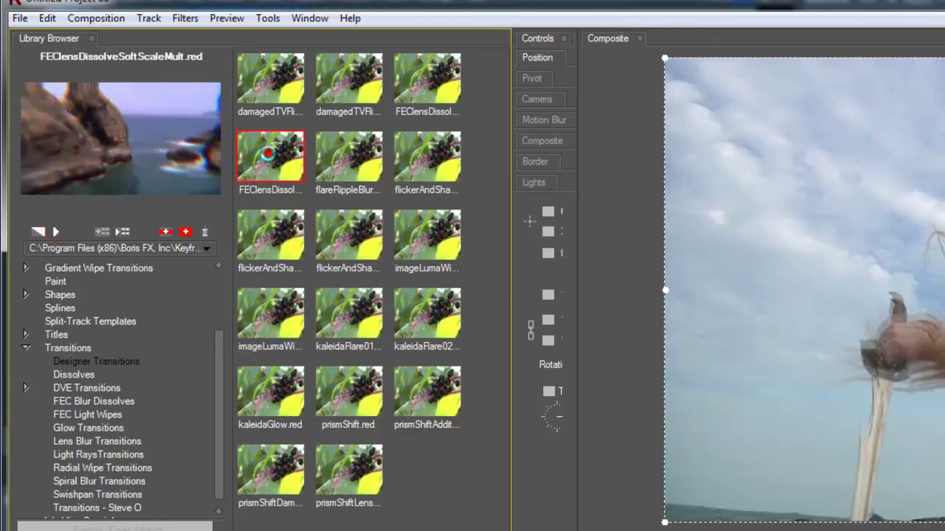
left_click(57, 231)
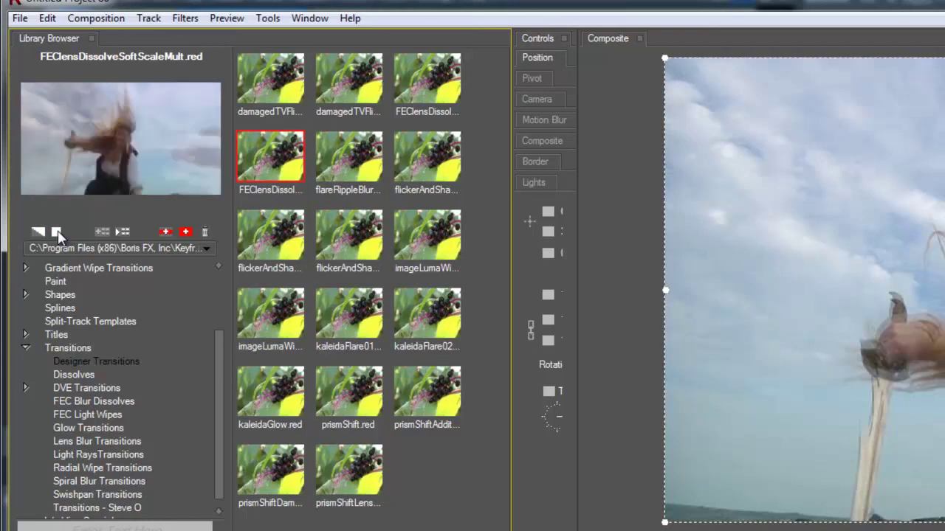
left_click(56, 232)
Step: Load the kaleidaFlare01.red preset into Comp 1 and scrub through the resulting transition
left_click(346, 332)
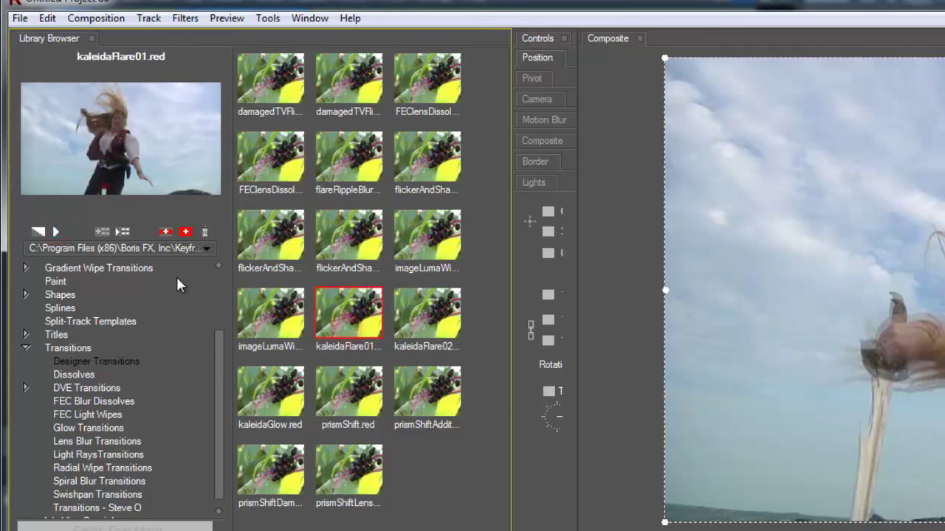
left_click(165, 233)
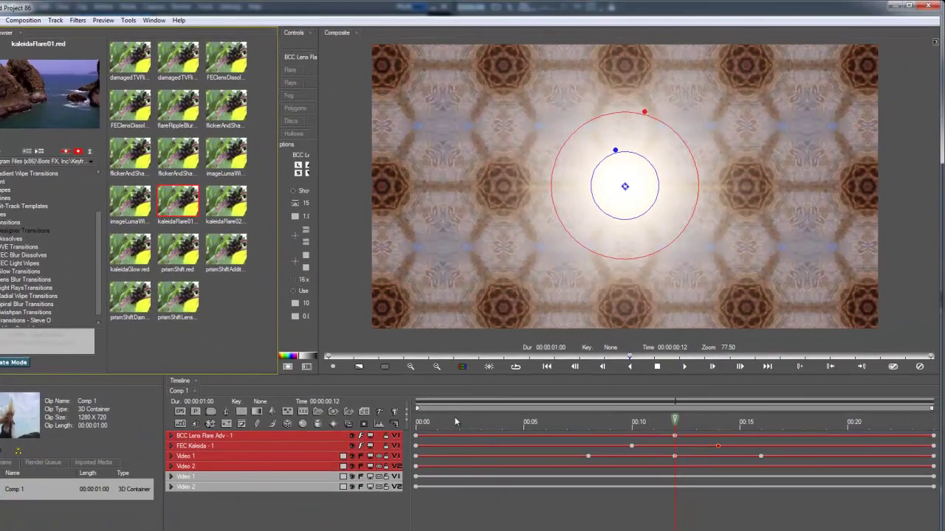
left_click(569, 502)
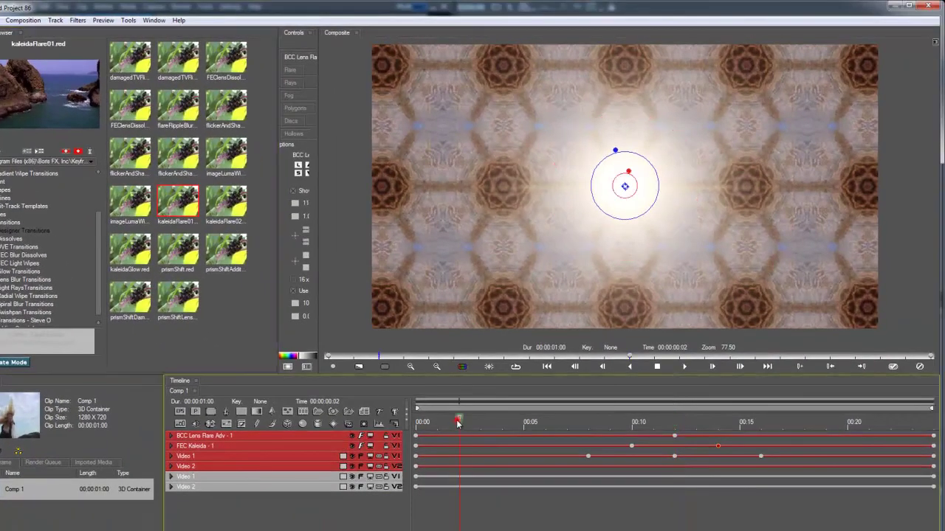
left_click(418, 421)
left_click_drag(446, 421, 903, 423)
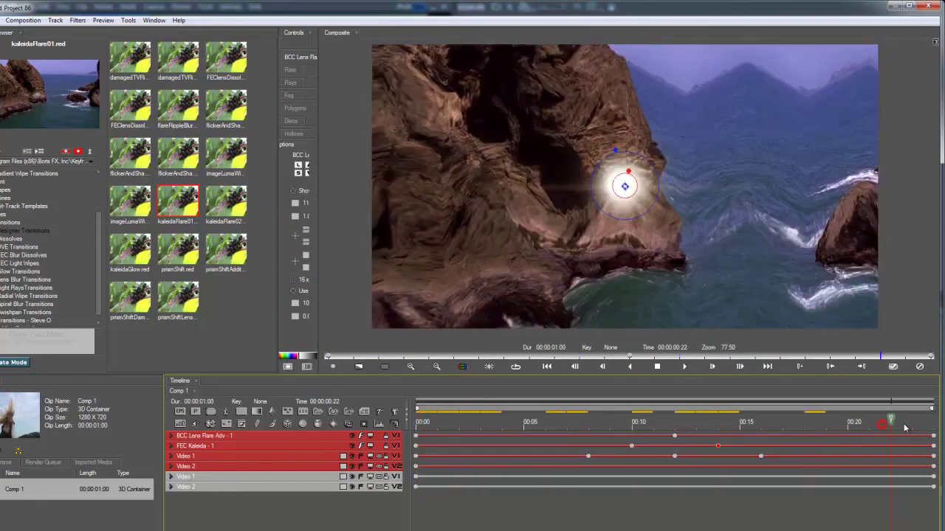
left_click_drag(544, 423, 503, 423)
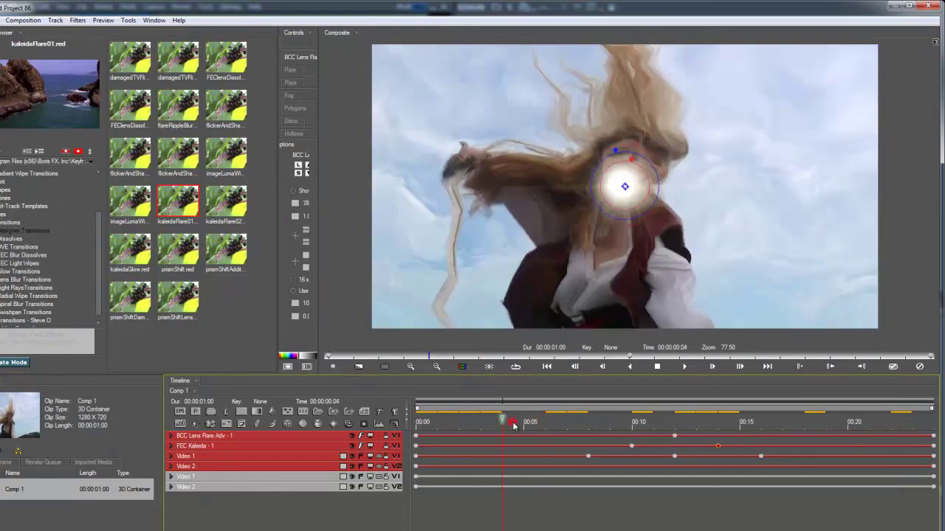
Step: At frame 8, expand the FEC Kaleida filter's Transformations, select its FEC Kaleida entry, and widen the Controls window to show all its parameters
left_click(222, 448)
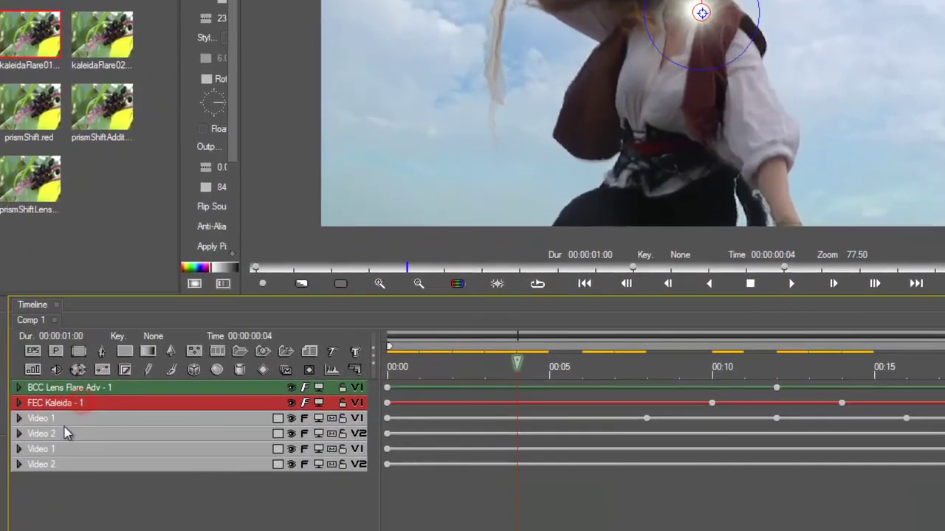
left_click_drag(451, 367, 545, 365)
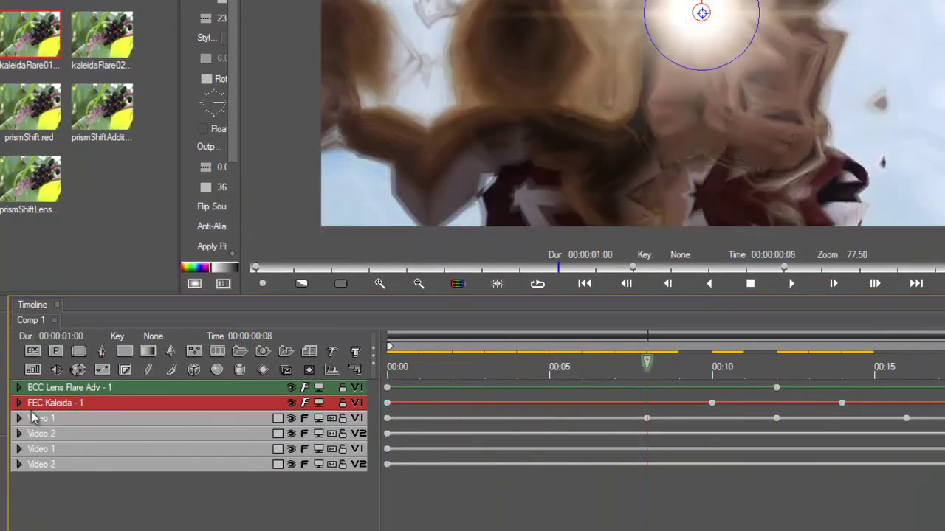
left_click(19, 403)
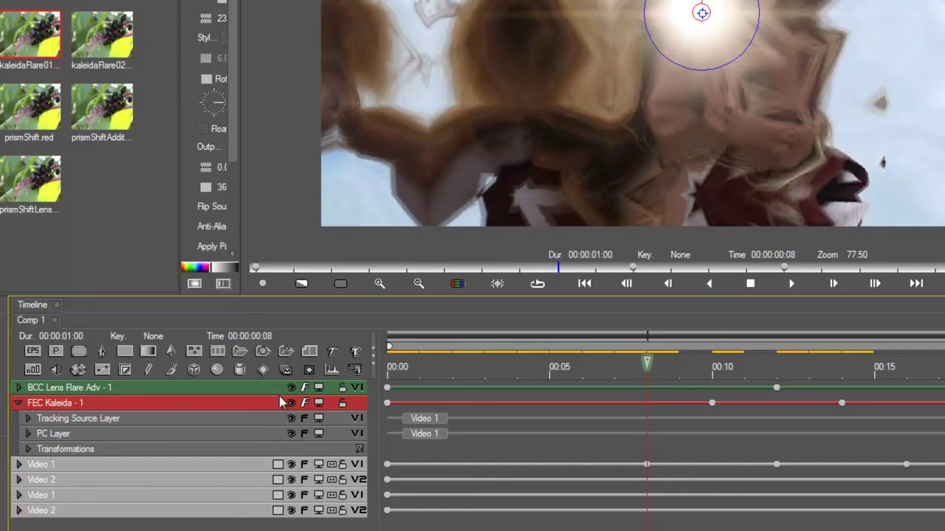
left_click(332, 369)
left_click(355, 369)
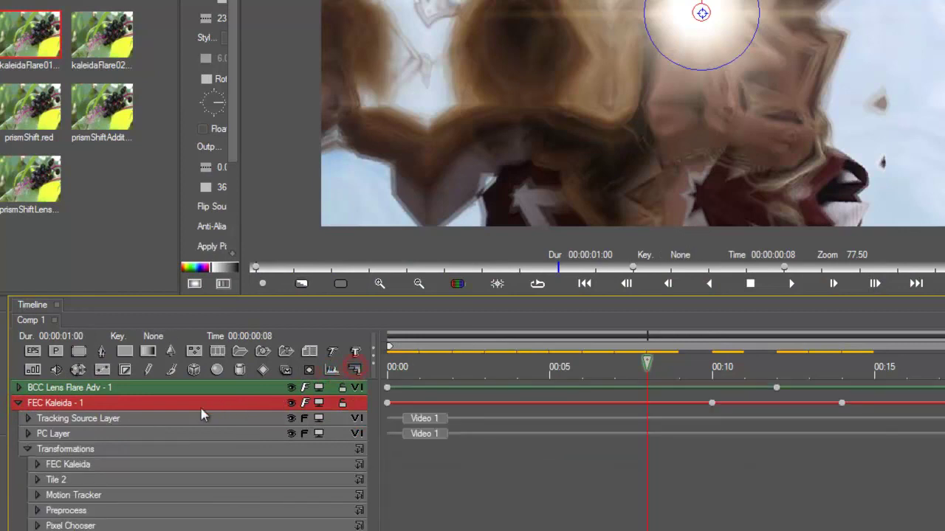
left_click(112, 467)
left_click(113, 482)
left_click(124, 470)
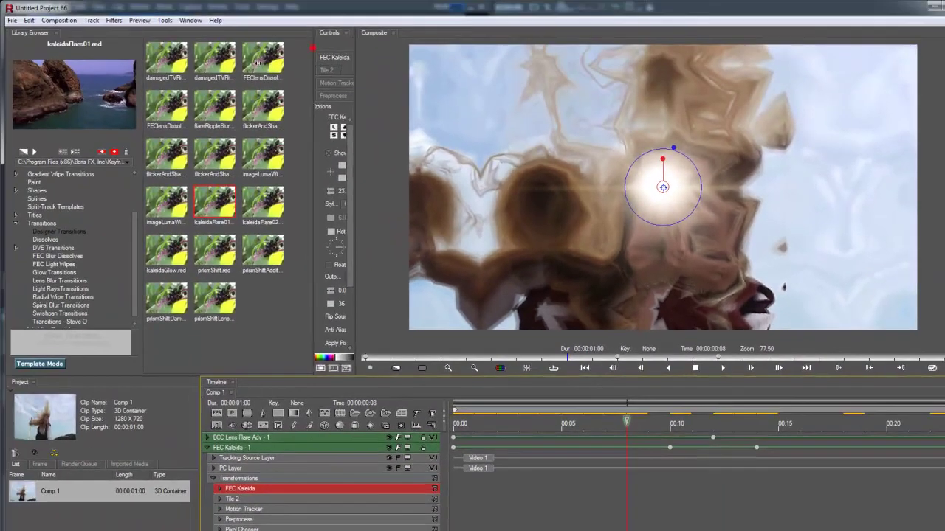
left_click_drag(312, 47, 107, 91)
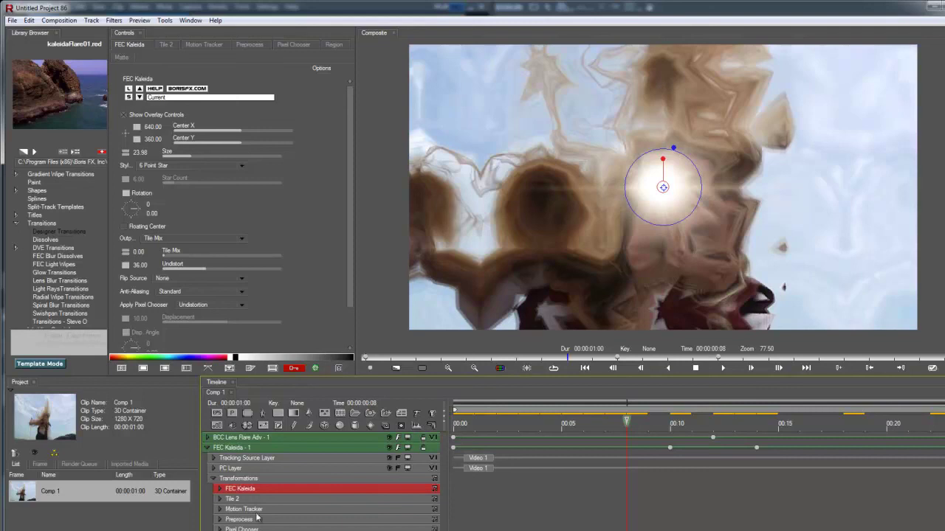
Step: Graph the BCC Lens Flare Adv filter's Global Intensity, lower its frame 12 keyframe to 105.96, and close the graph
left_click(262, 439)
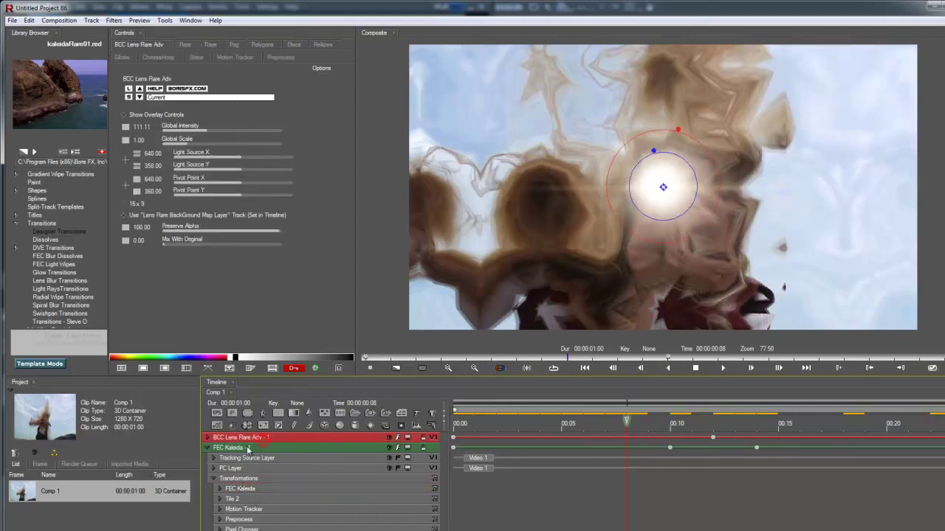
left_click(430, 427)
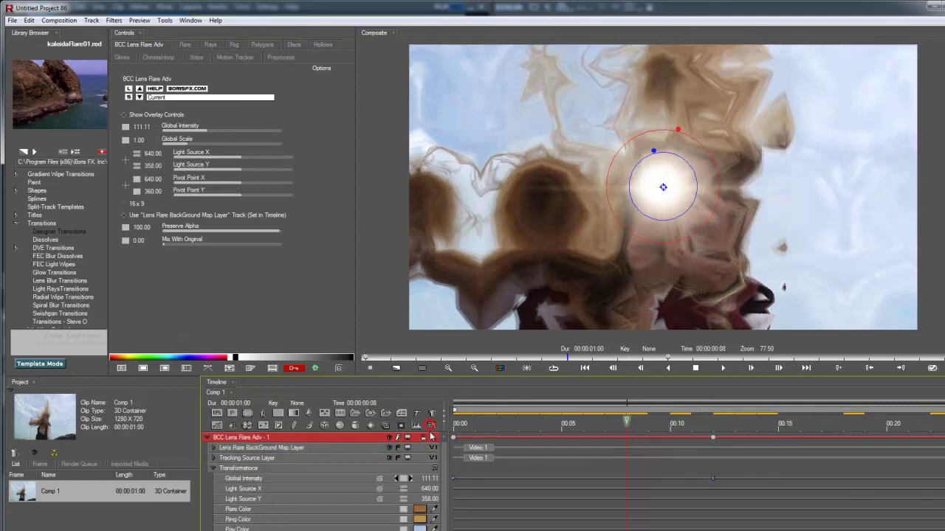
left_click(289, 479)
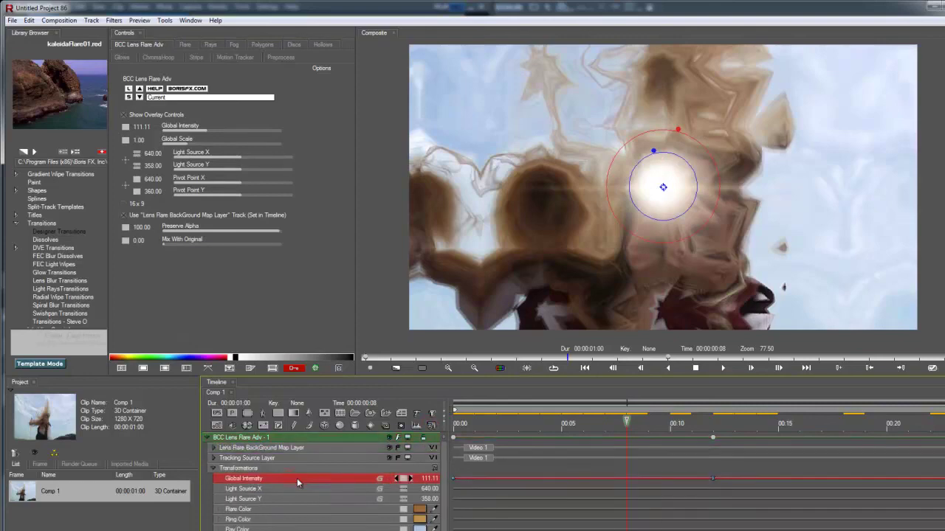
left_click(417, 425)
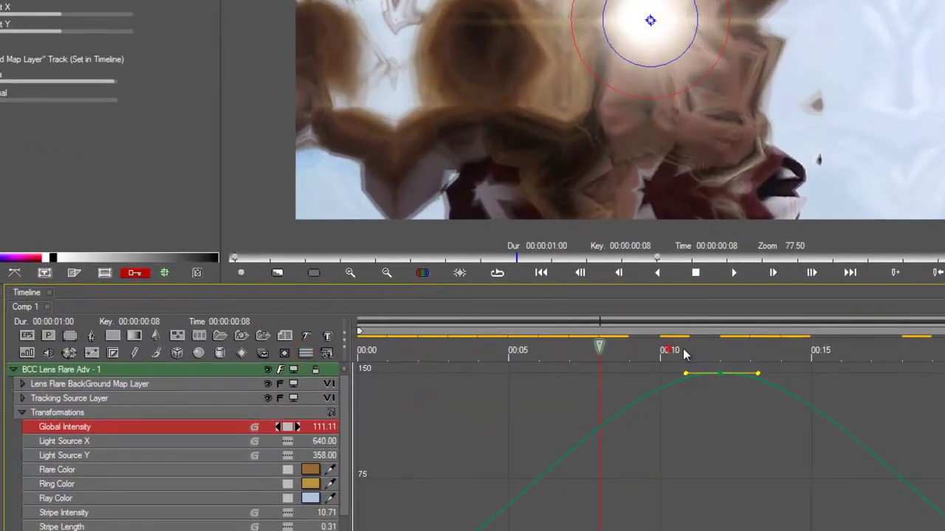
left_click_drag(687, 351, 721, 441)
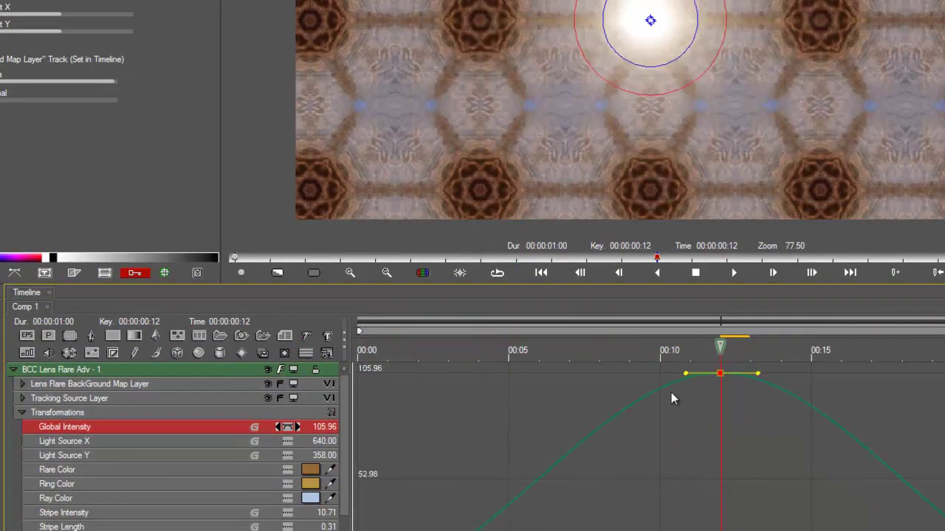
left_click(304, 354)
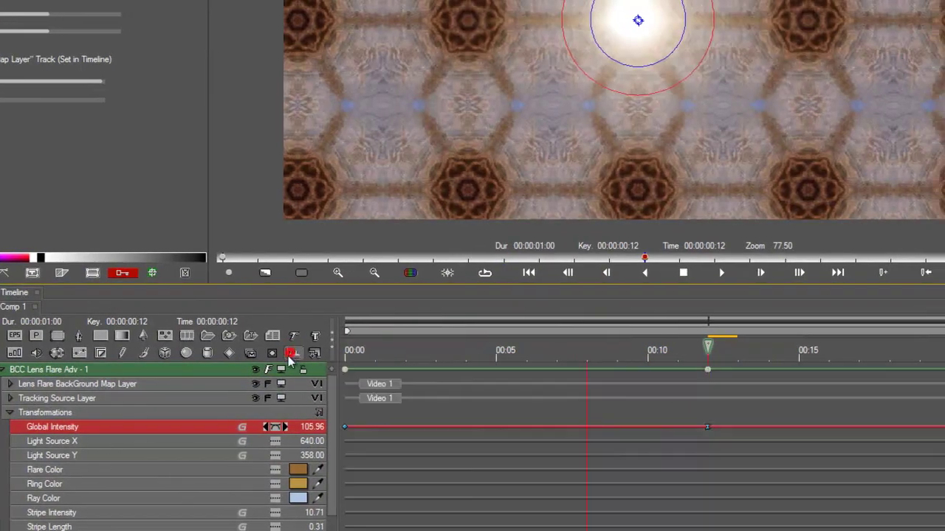
Step: Select the BCC Lens Flare Adv filter track, apply the customized Boris RED transition and return to the EDIUS timeline
left_click(155, 369)
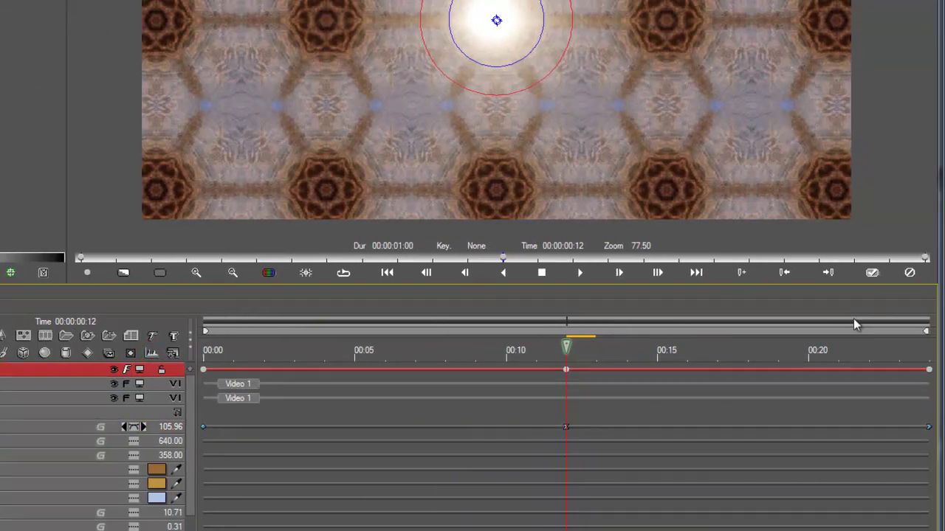
left_click(872, 272)
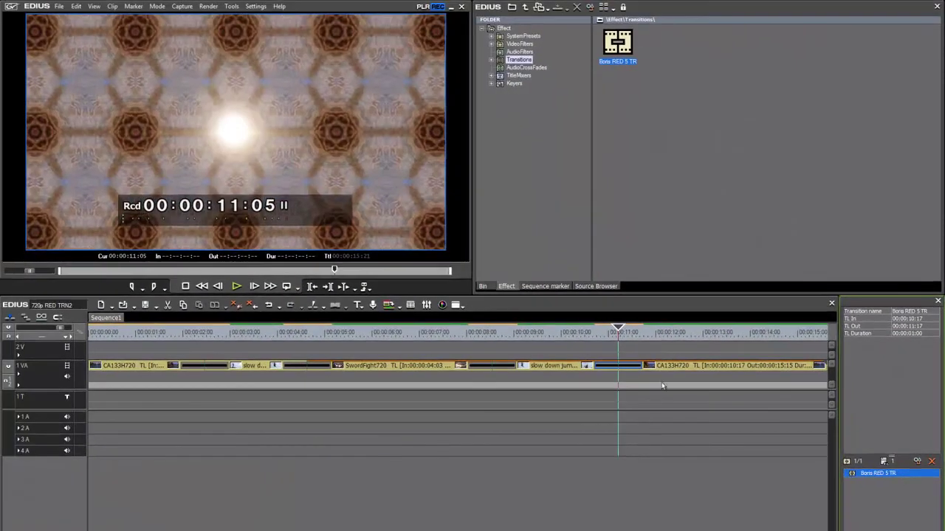
Step: Review the Boris RED transitions in Sequence1 by moving the timeline cursor back from the last transition through the first to 00:00:01:12
left_click_drag(605, 337, 506, 337)
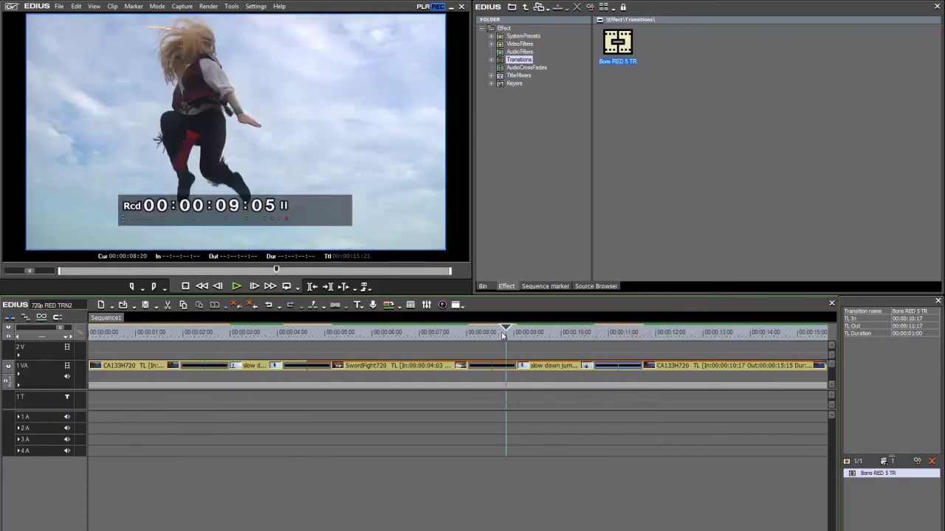
left_click(476, 332)
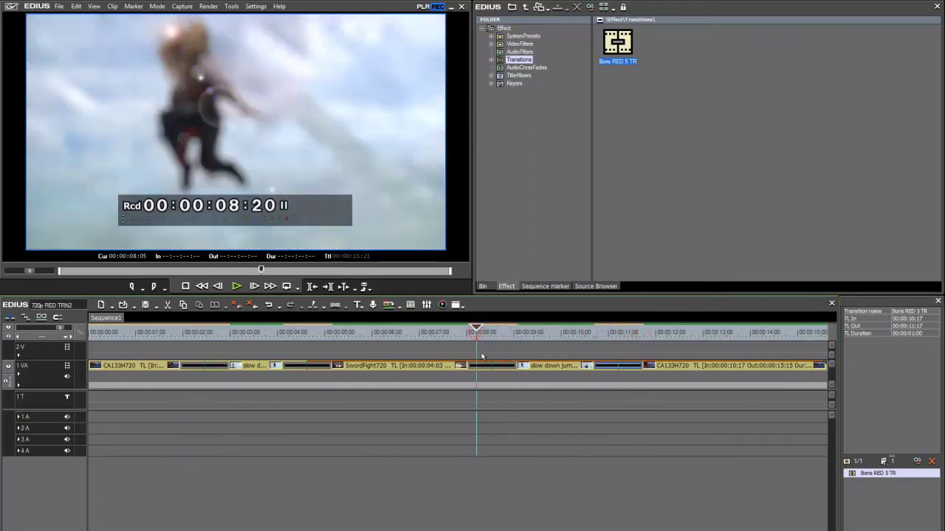
left_click(319, 337)
left_click(284, 336)
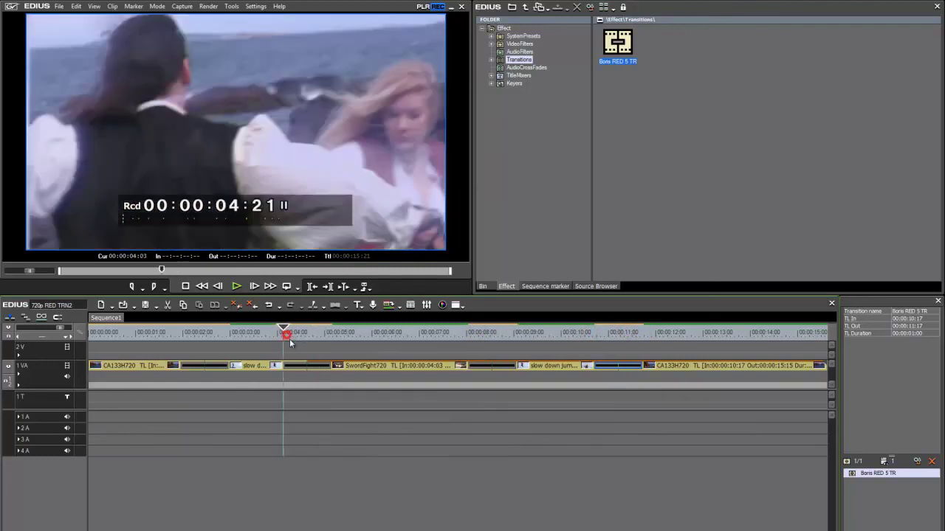
left_click(217, 337)
left_click(192, 336)
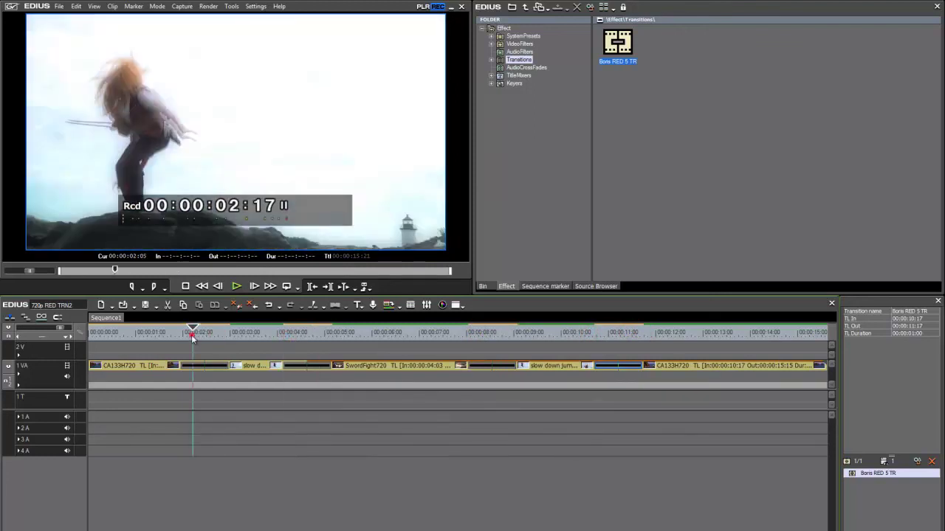
left_click(160, 336)
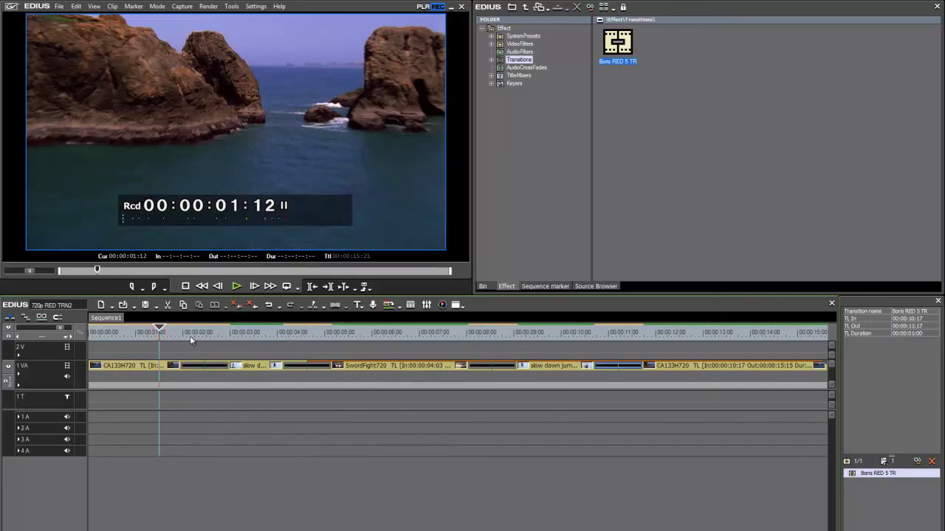